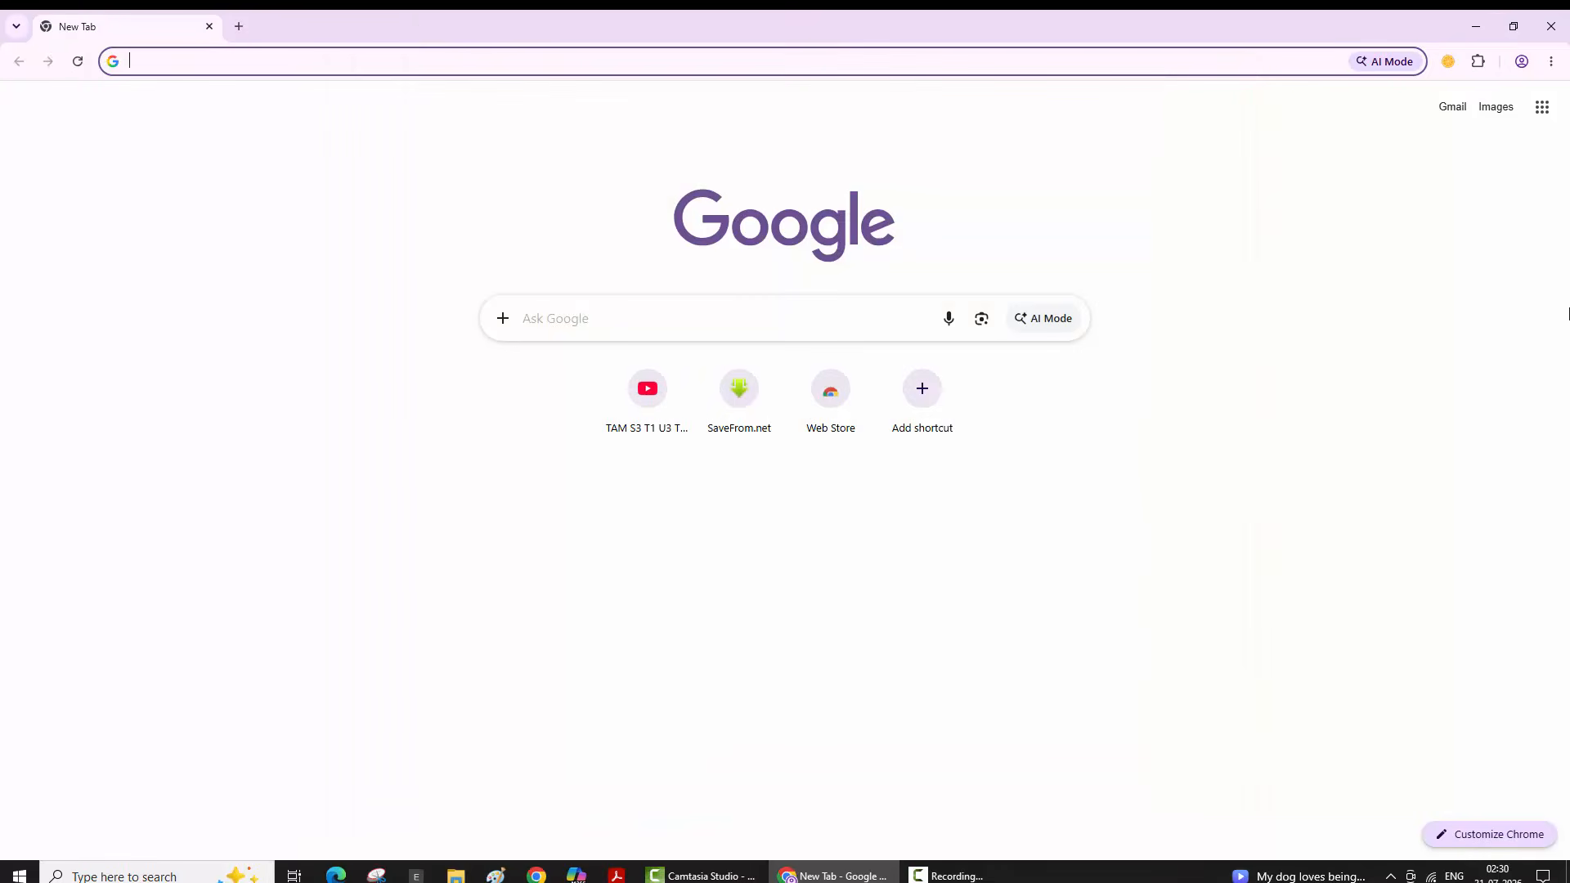
- Run a Google search for 'my maps' from the Chrome address bar
{"action": "left_click", "coordinate": [346, 63]}
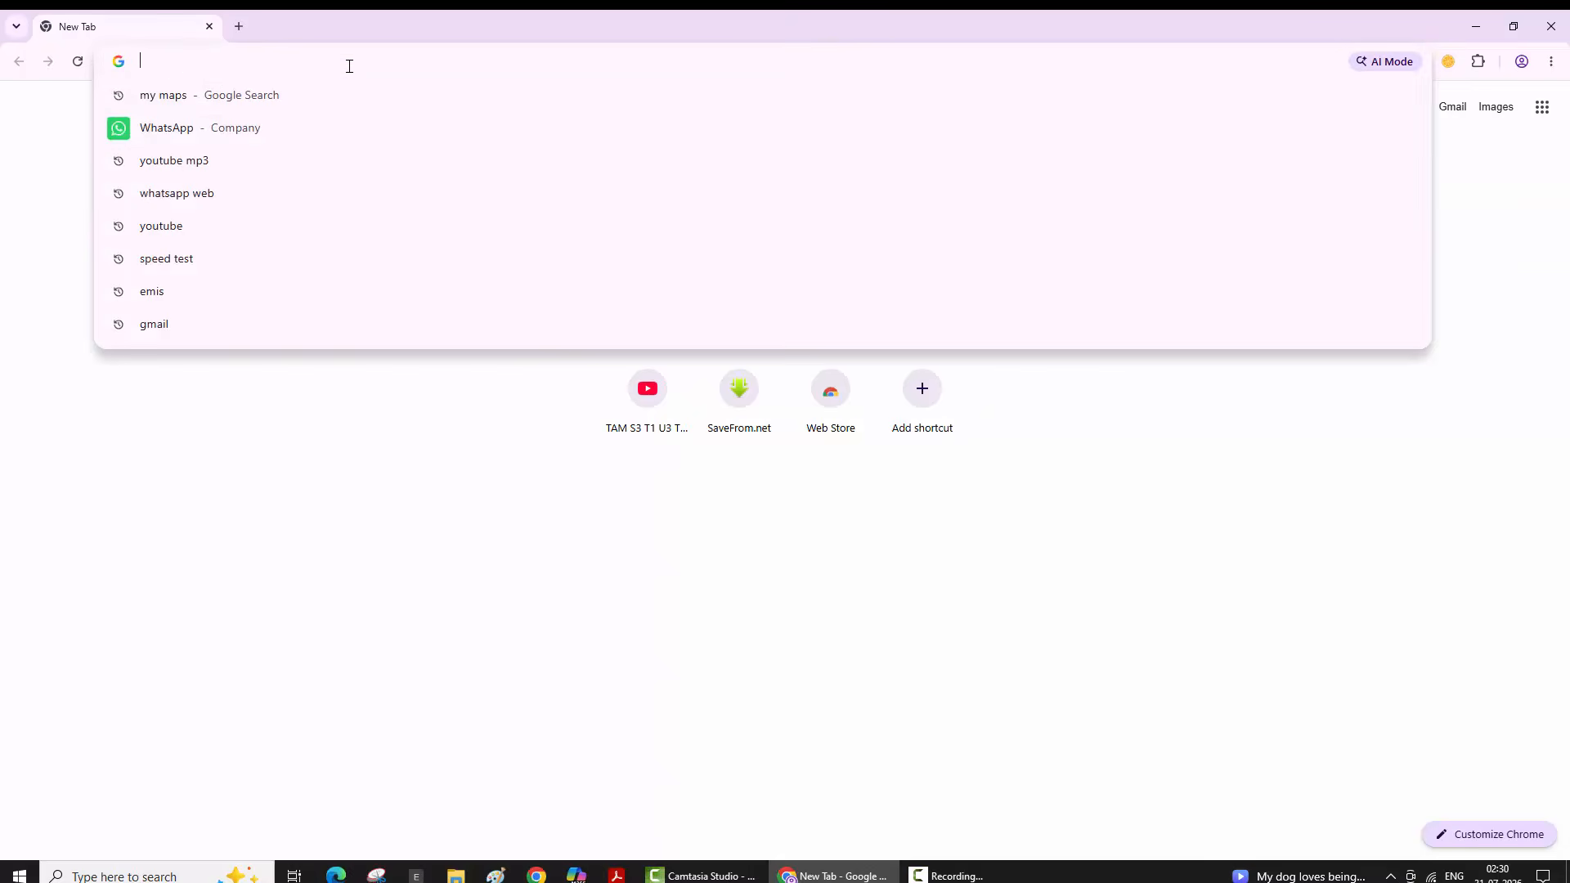
{"action": "left_click", "coordinate": [218, 102]}
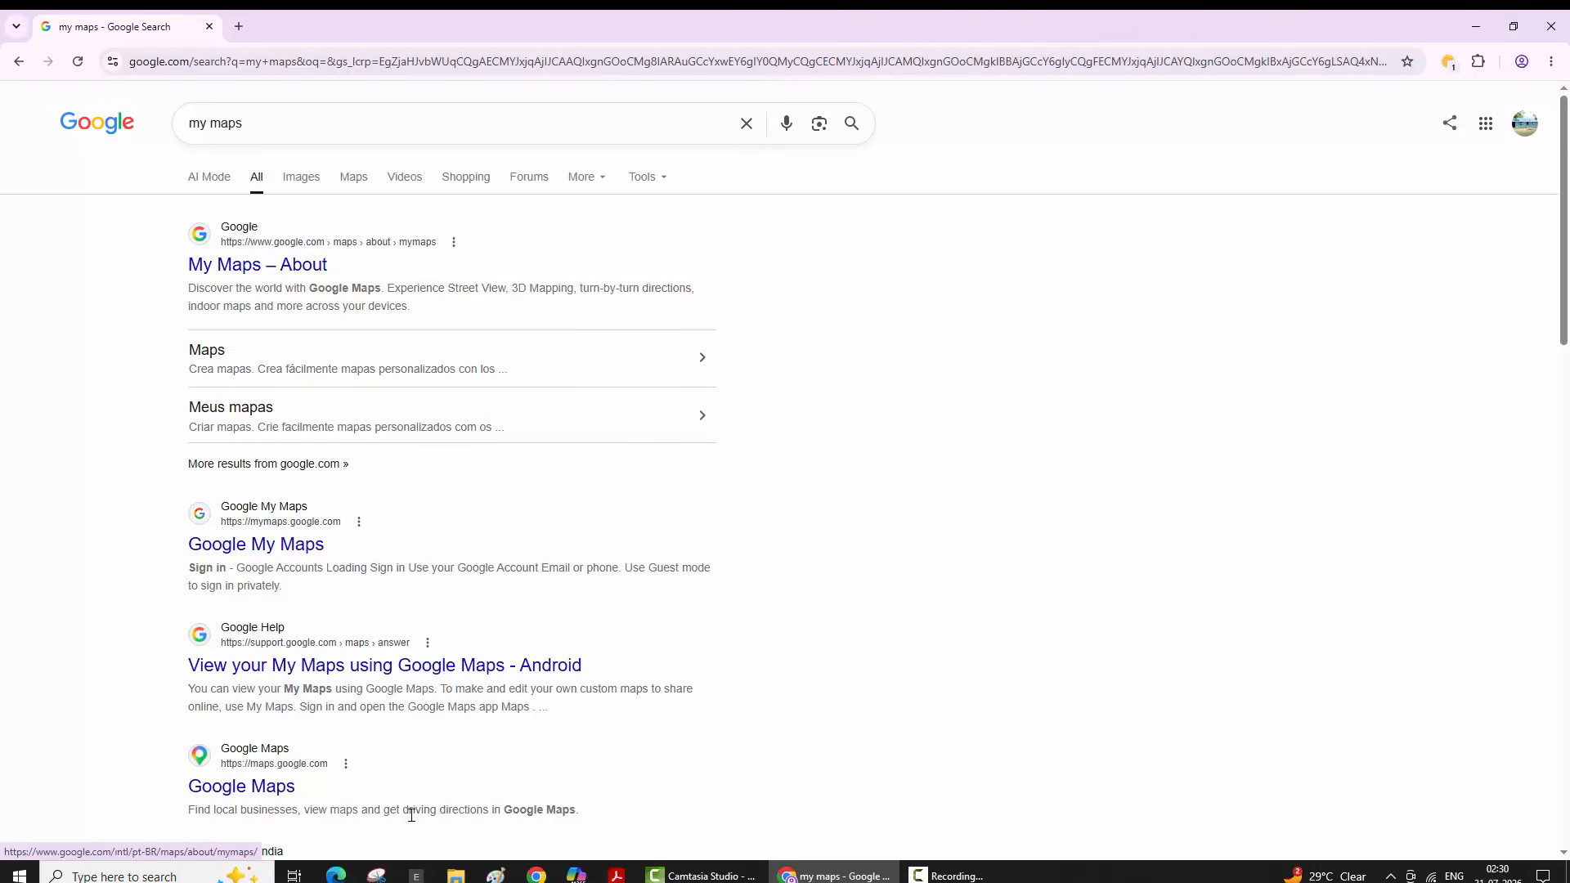
- Open the Google My Maps result and create a new map, confirming in the Drive dialog
{"action": "left_click", "coordinate": [276, 548]}
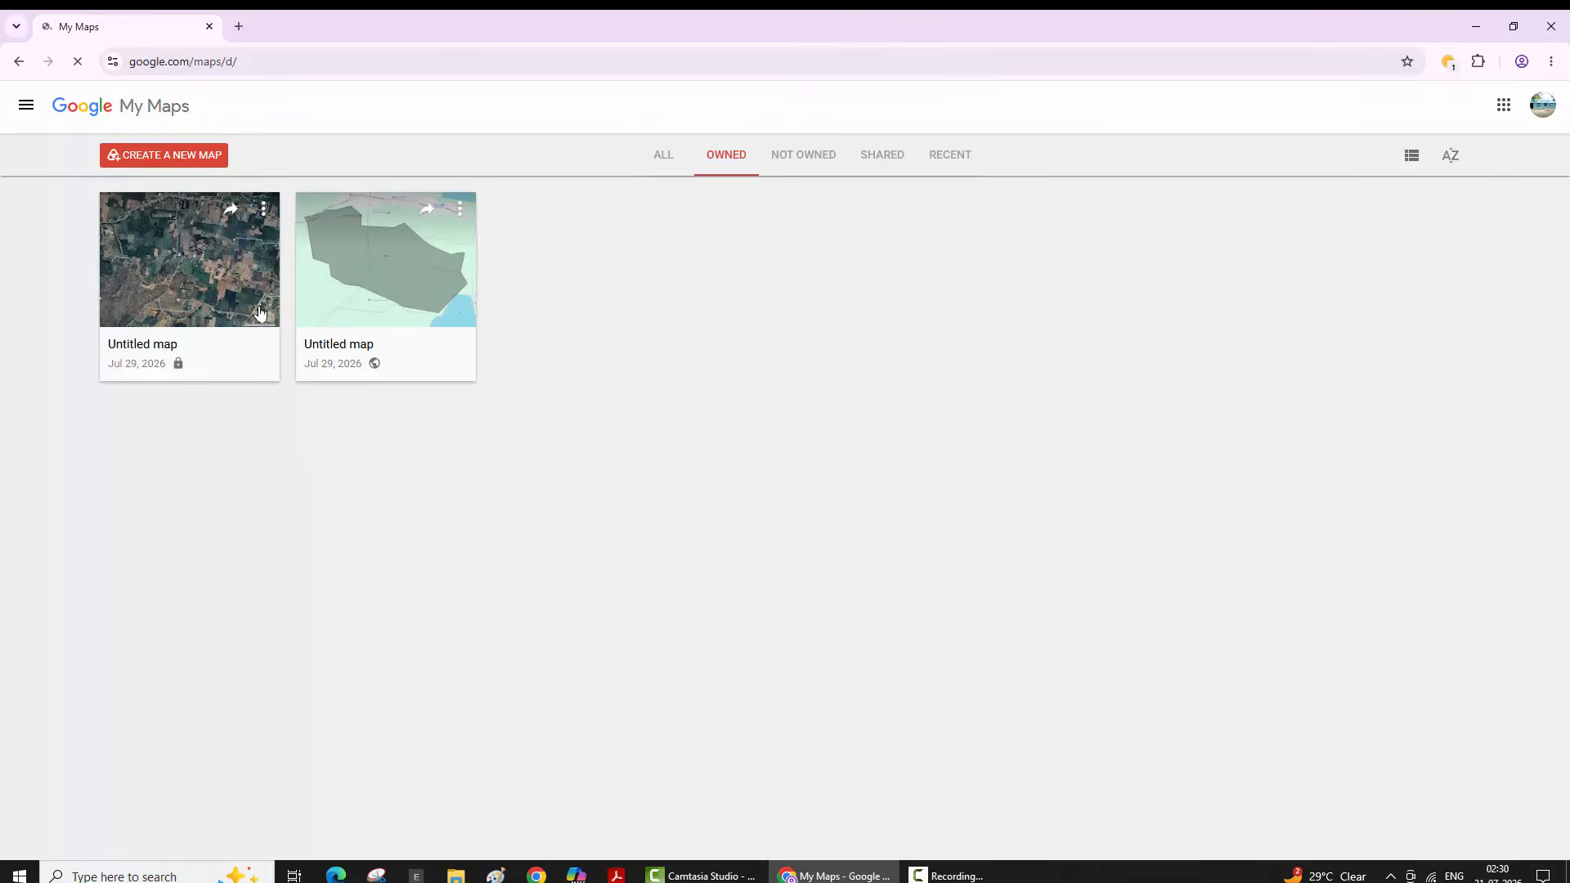
{"action": "left_click", "coordinate": [174, 162]}
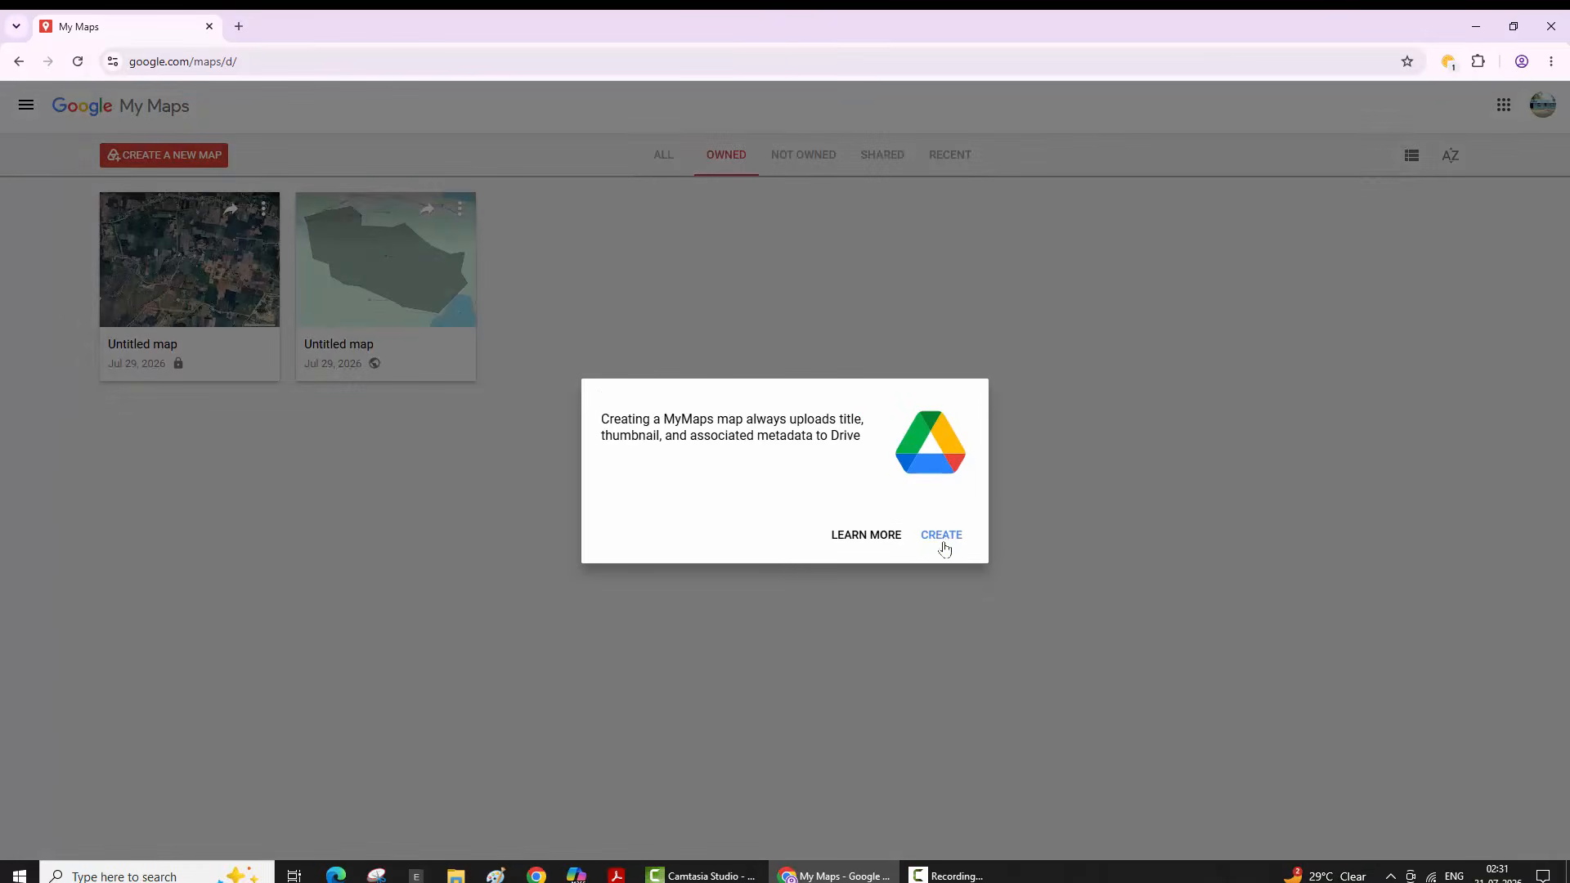
{"action": "left_click", "coordinate": [943, 540]}
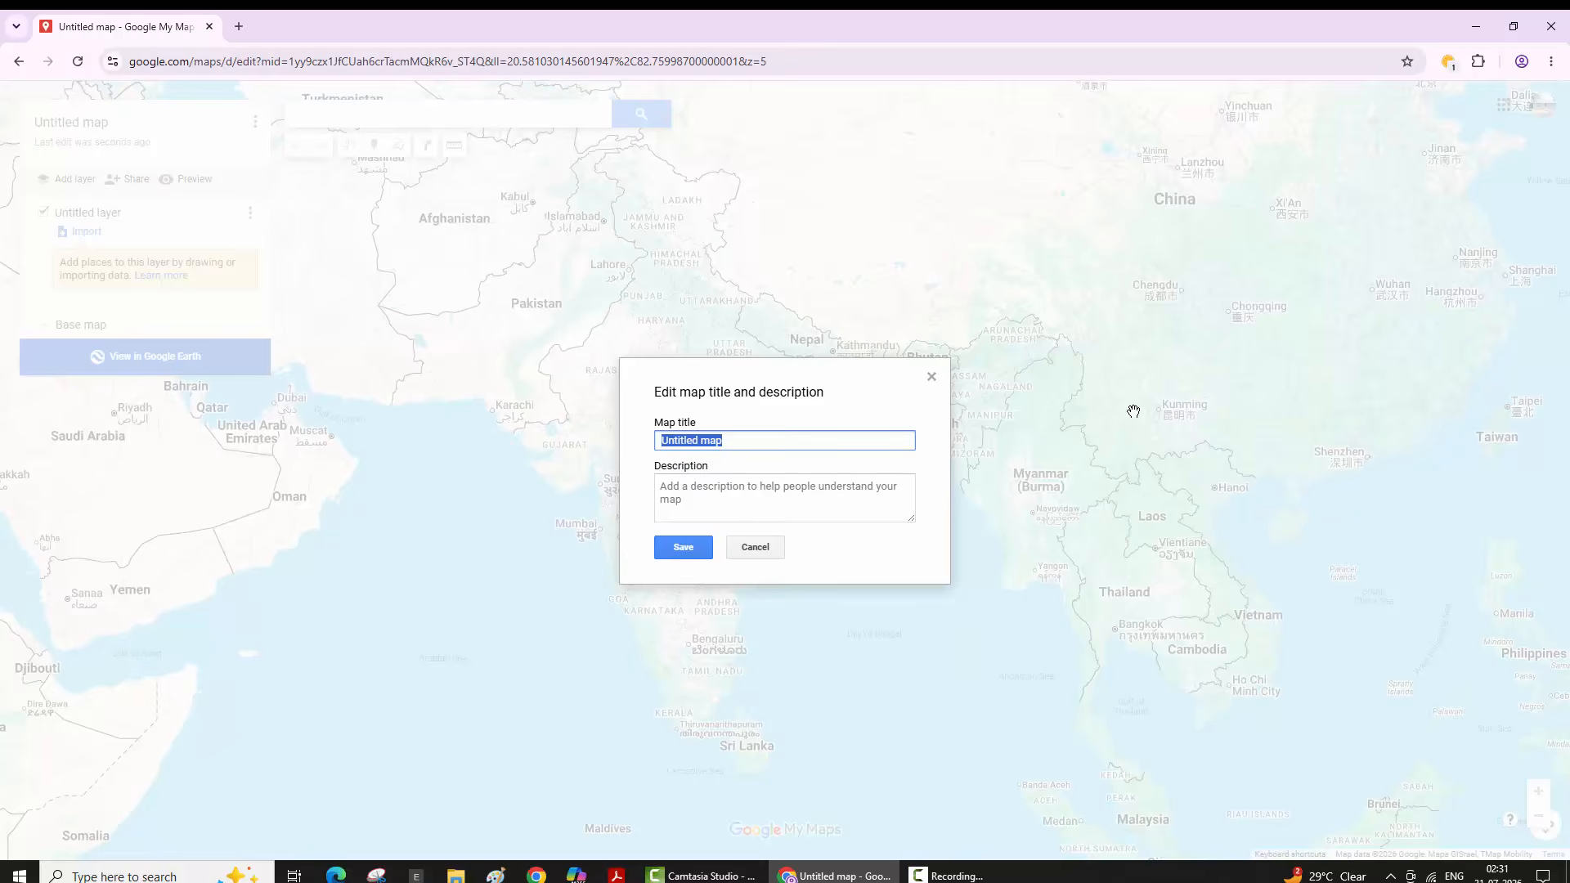
- Enter 'poonkollaimedu' as the map title, dismissing the extension popup, and save it
{"action": "type", "text": "poonkollaime"}
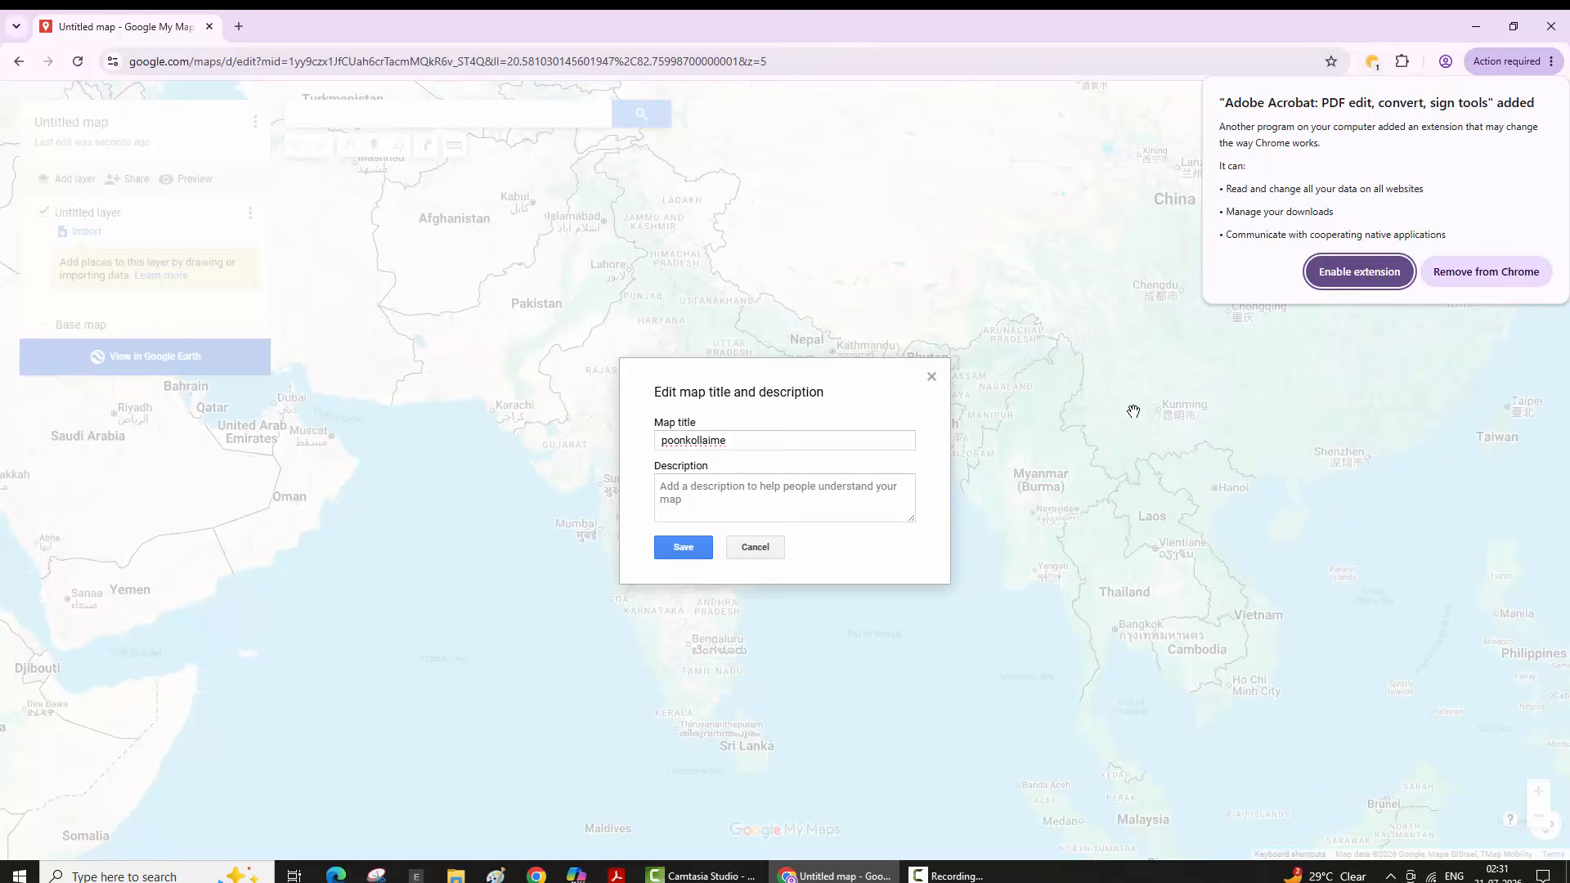
{"action": "key", "text": "Escape"}
{"action": "type", "text": "du"}
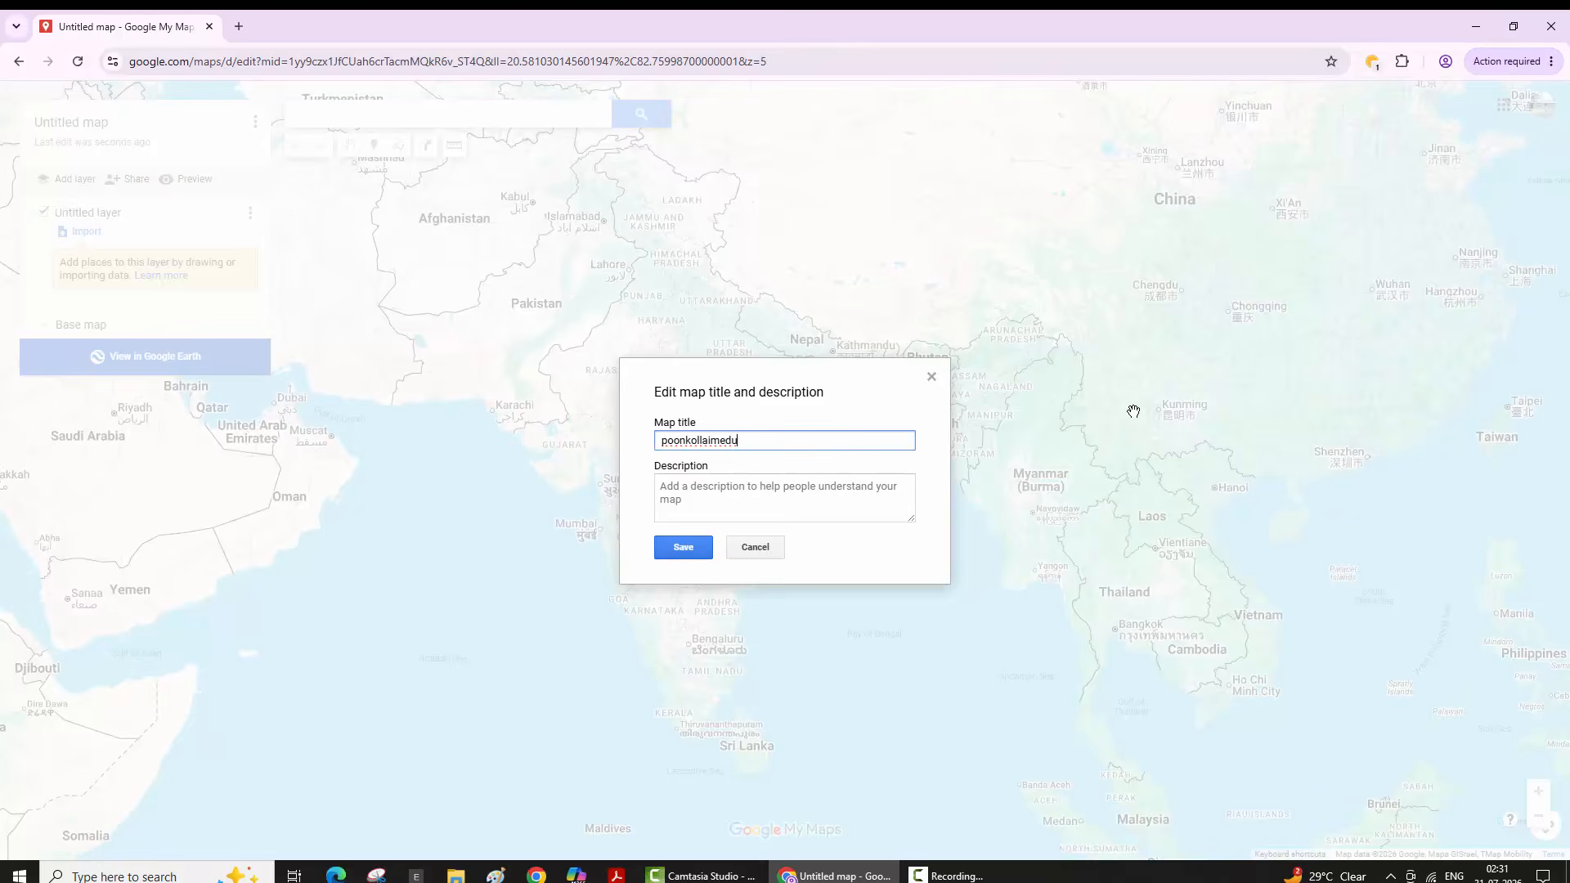
{"action": "key", "text": "Return"}
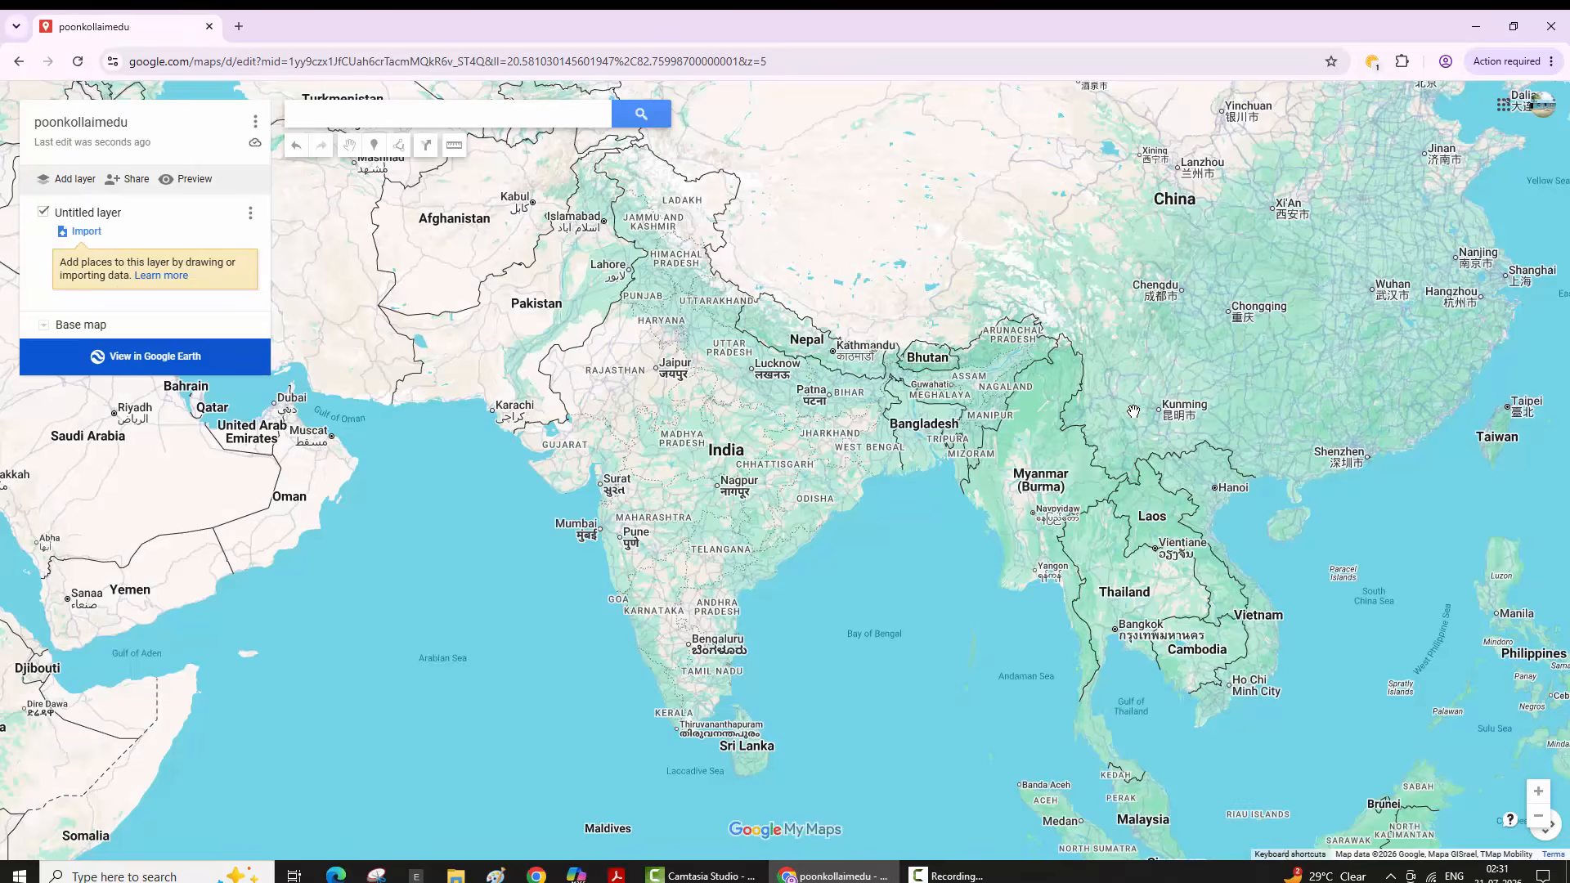
- Search the map for 'poonkollaimedu' and close the Panchalimedu place card
{"action": "type", "text": "poonk"}
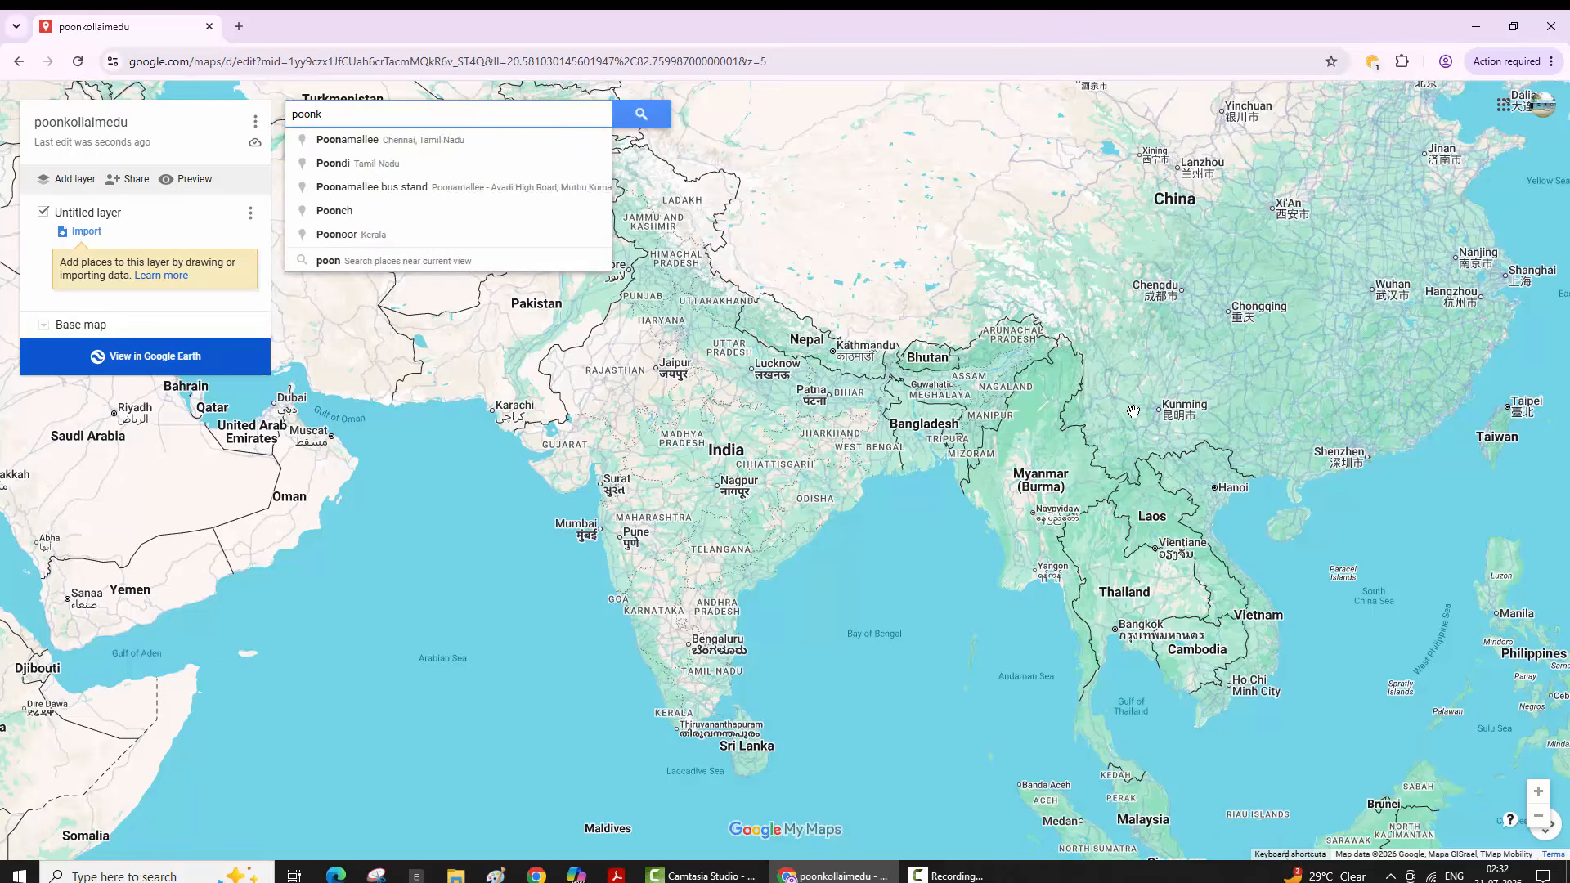
{"action": "type", "text": "olla"}
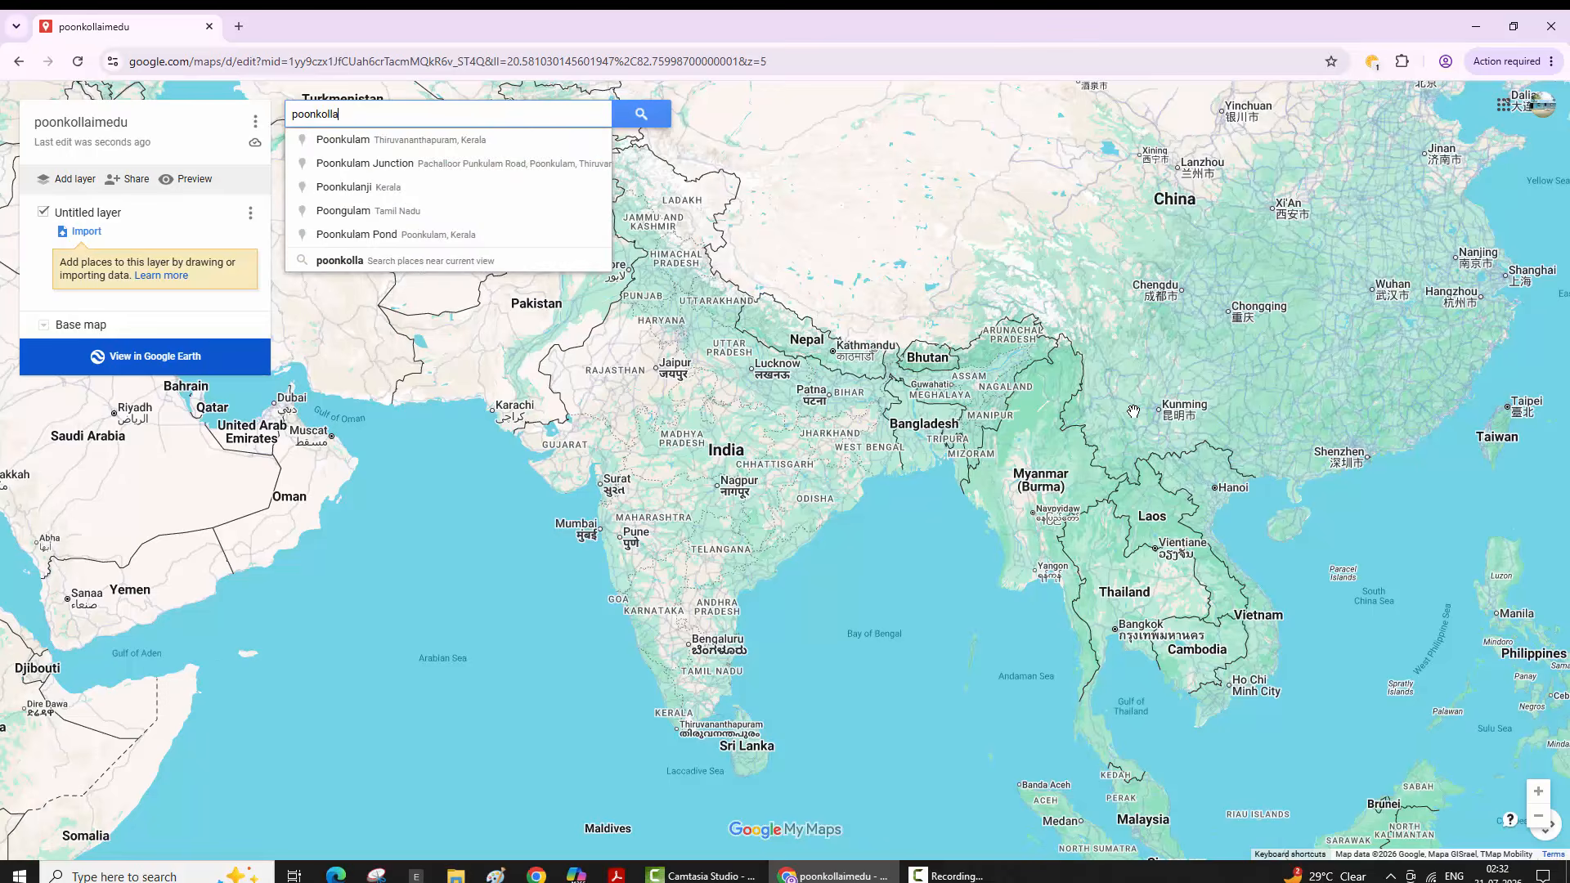
{"action": "type", "text": "imedu"}
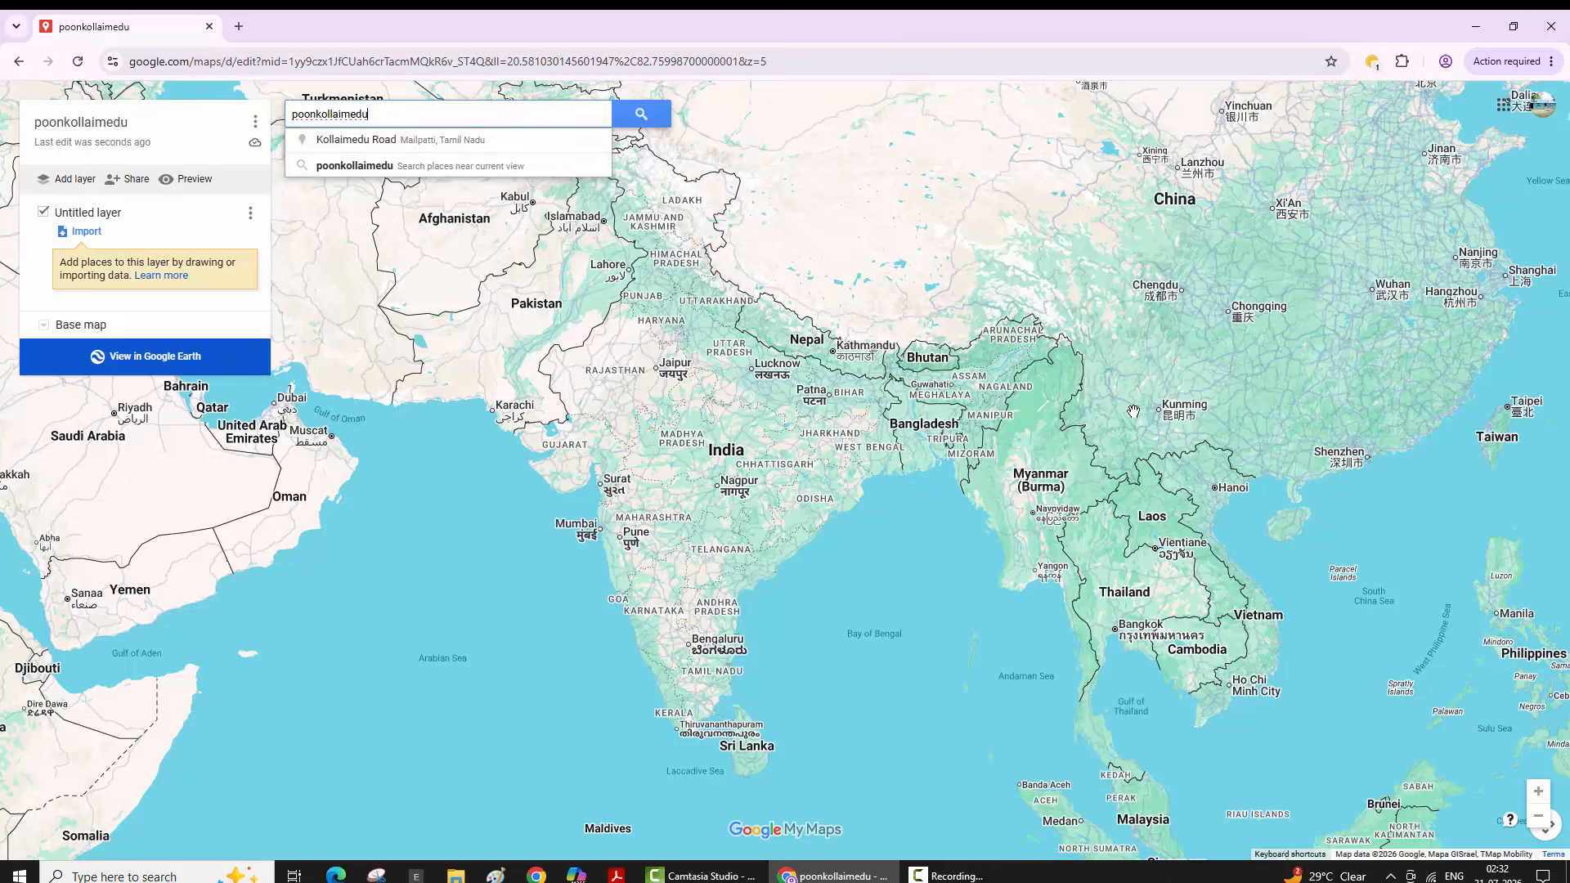
{"action": "key", "text": "ctrl+a"}
{"action": "key", "text": "BackSpace"}
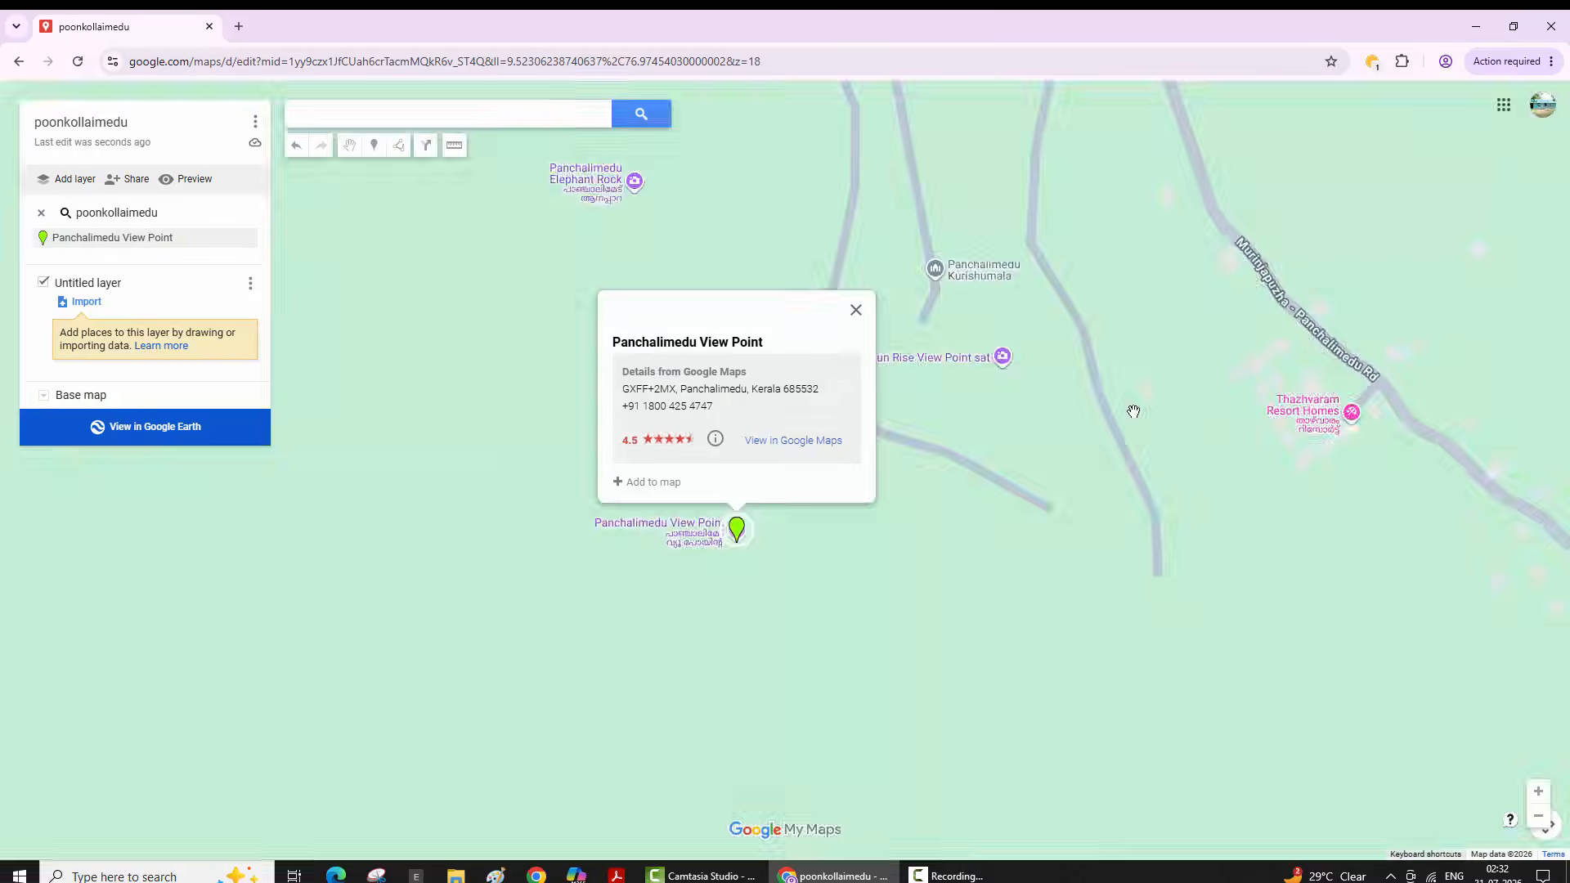
{"action": "left_click", "coordinate": [1133, 412]}
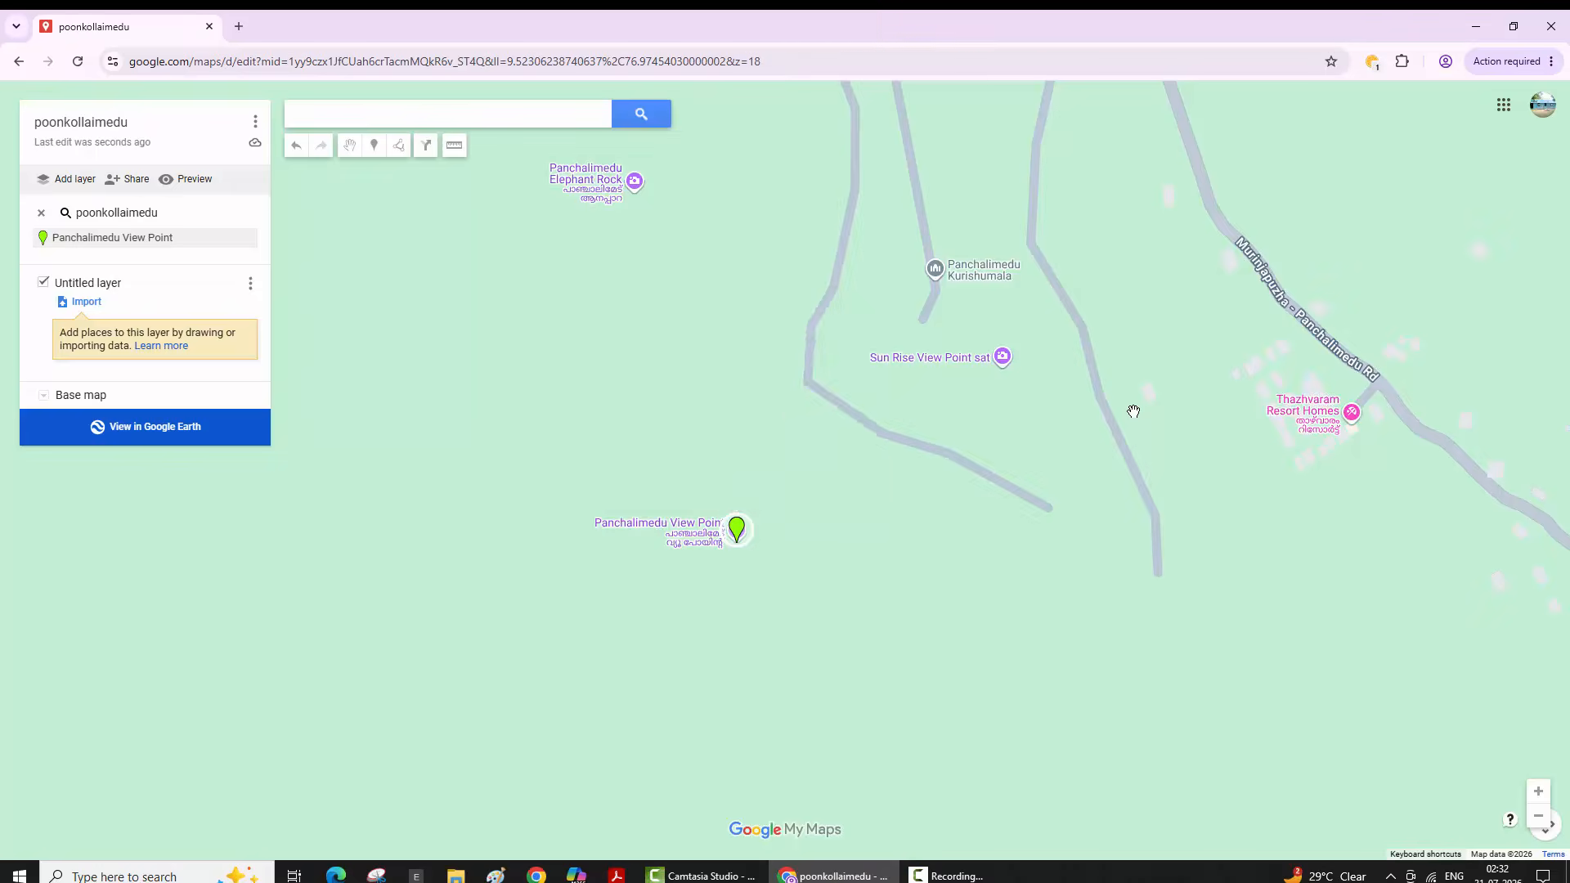
- Zoom out and pan east to bring the Tiruchirappalli and Salem area of Tamil Nadu into view
{"action": "scroll", "coordinate": [1133, 412], "scroll_direction": "down", "scroll_amount": 1}
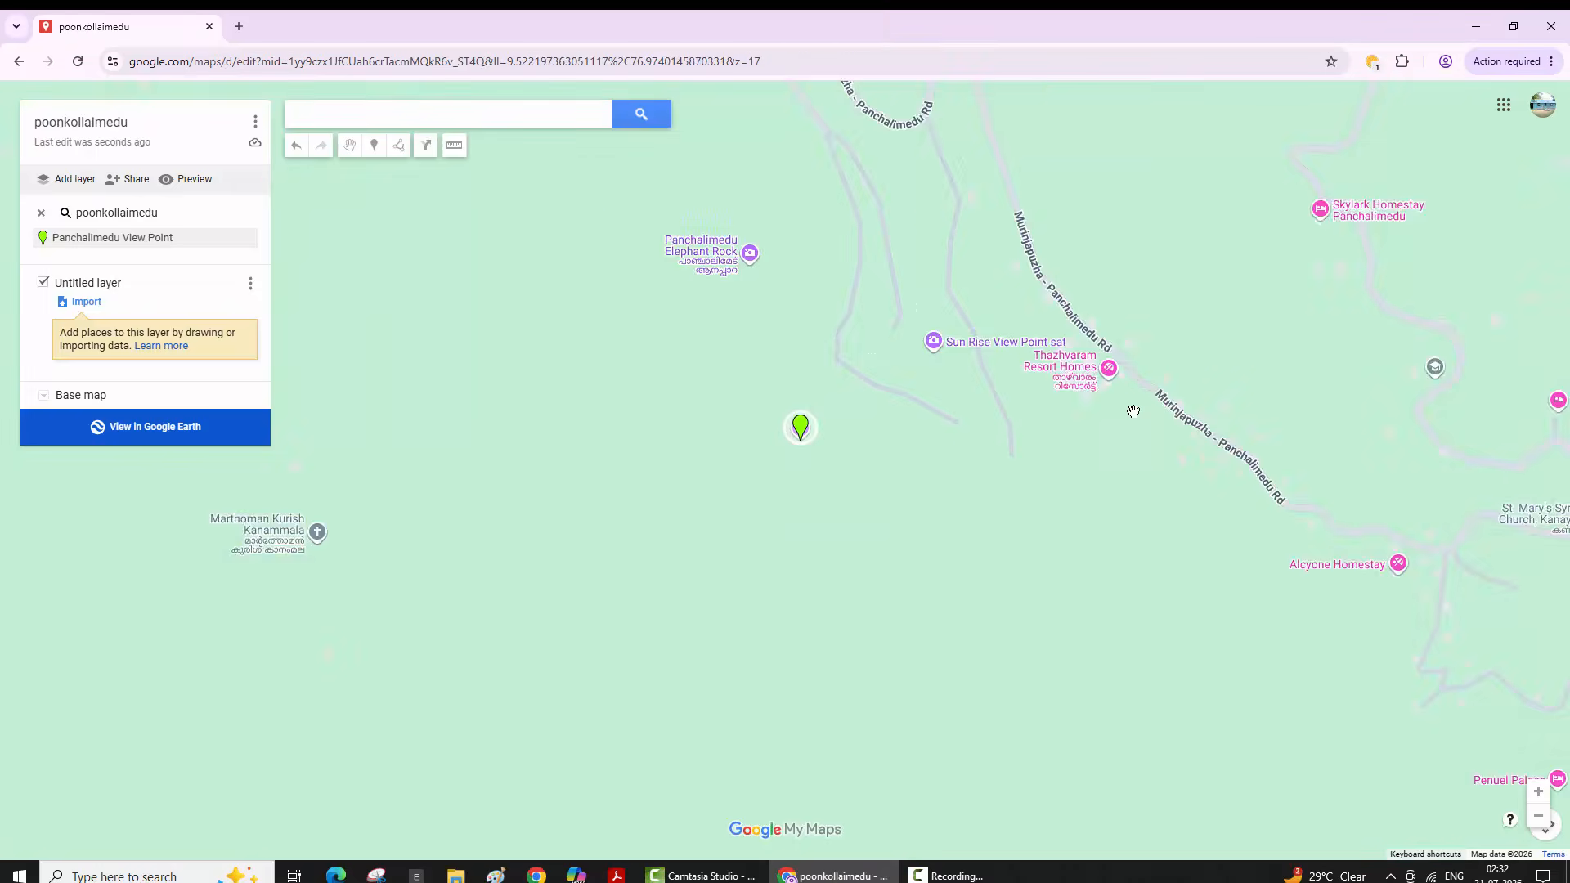
{"action": "scroll", "coordinate": [1133, 412], "scroll_direction": "down", "scroll_amount": 2}
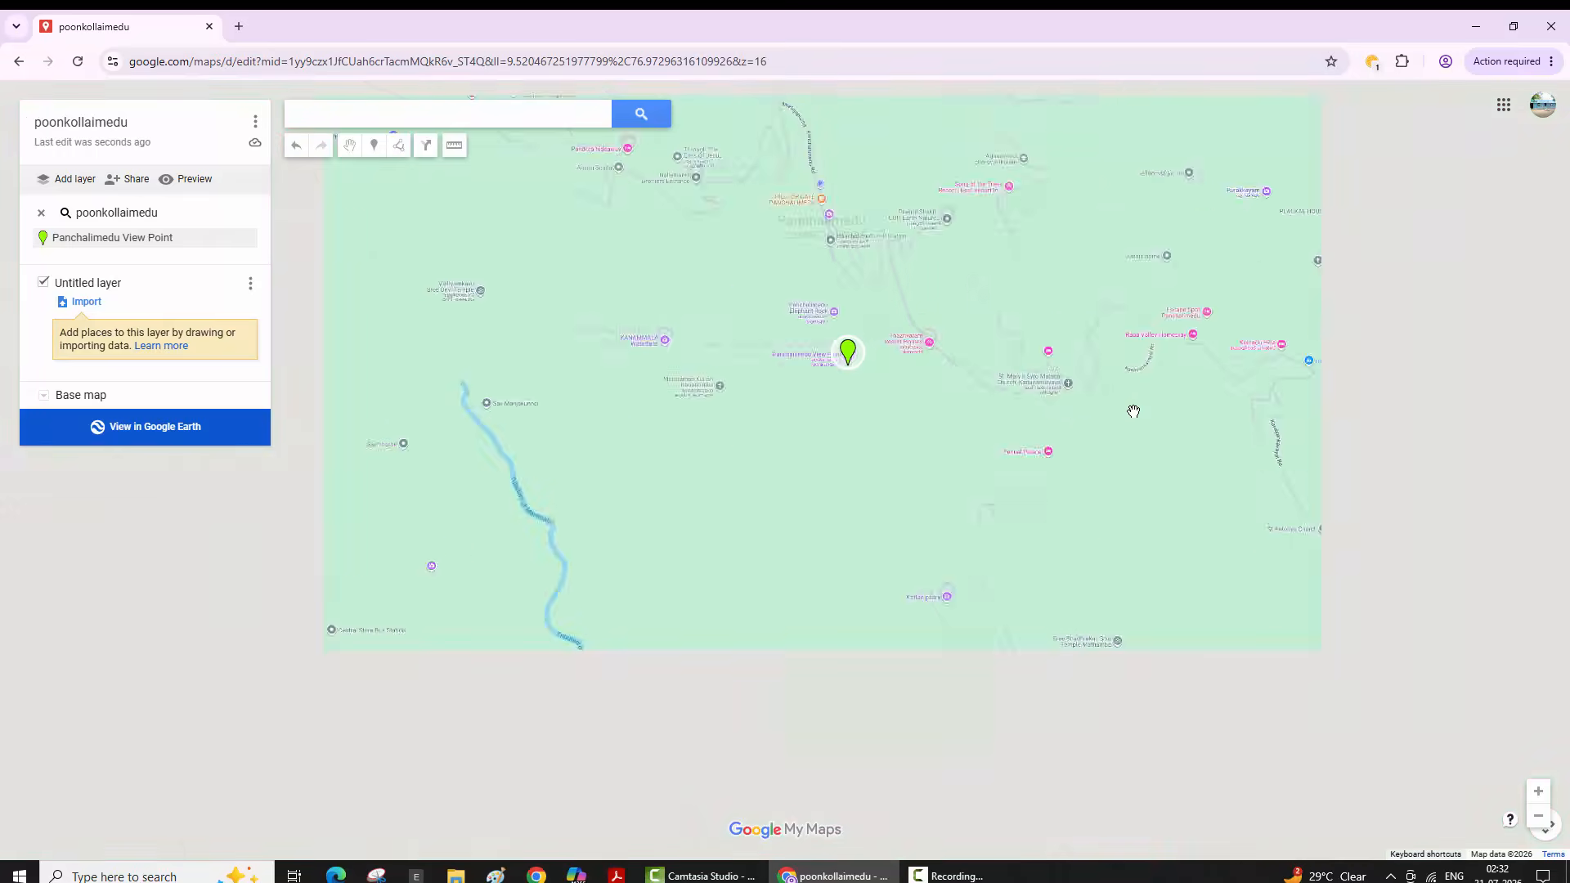
{"action": "scroll", "coordinate": [1133, 411], "scroll_direction": "down", "scroll_amount": 1}
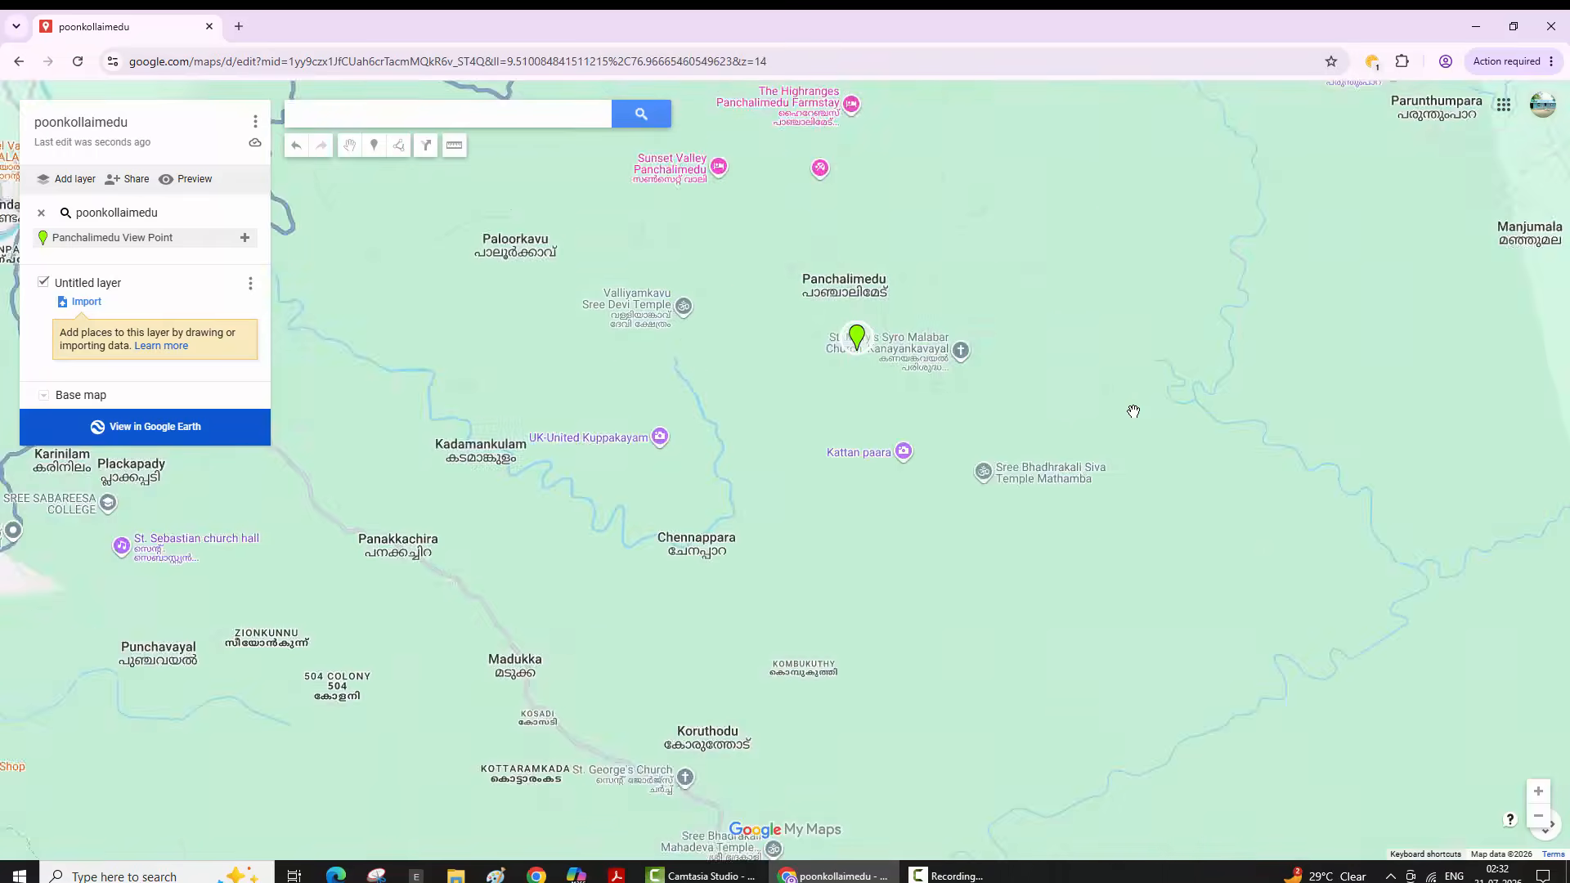
{"action": "scroll", "coordinate": [1133, 412], "scroll_direction": "down", "scroll_amount": 1}
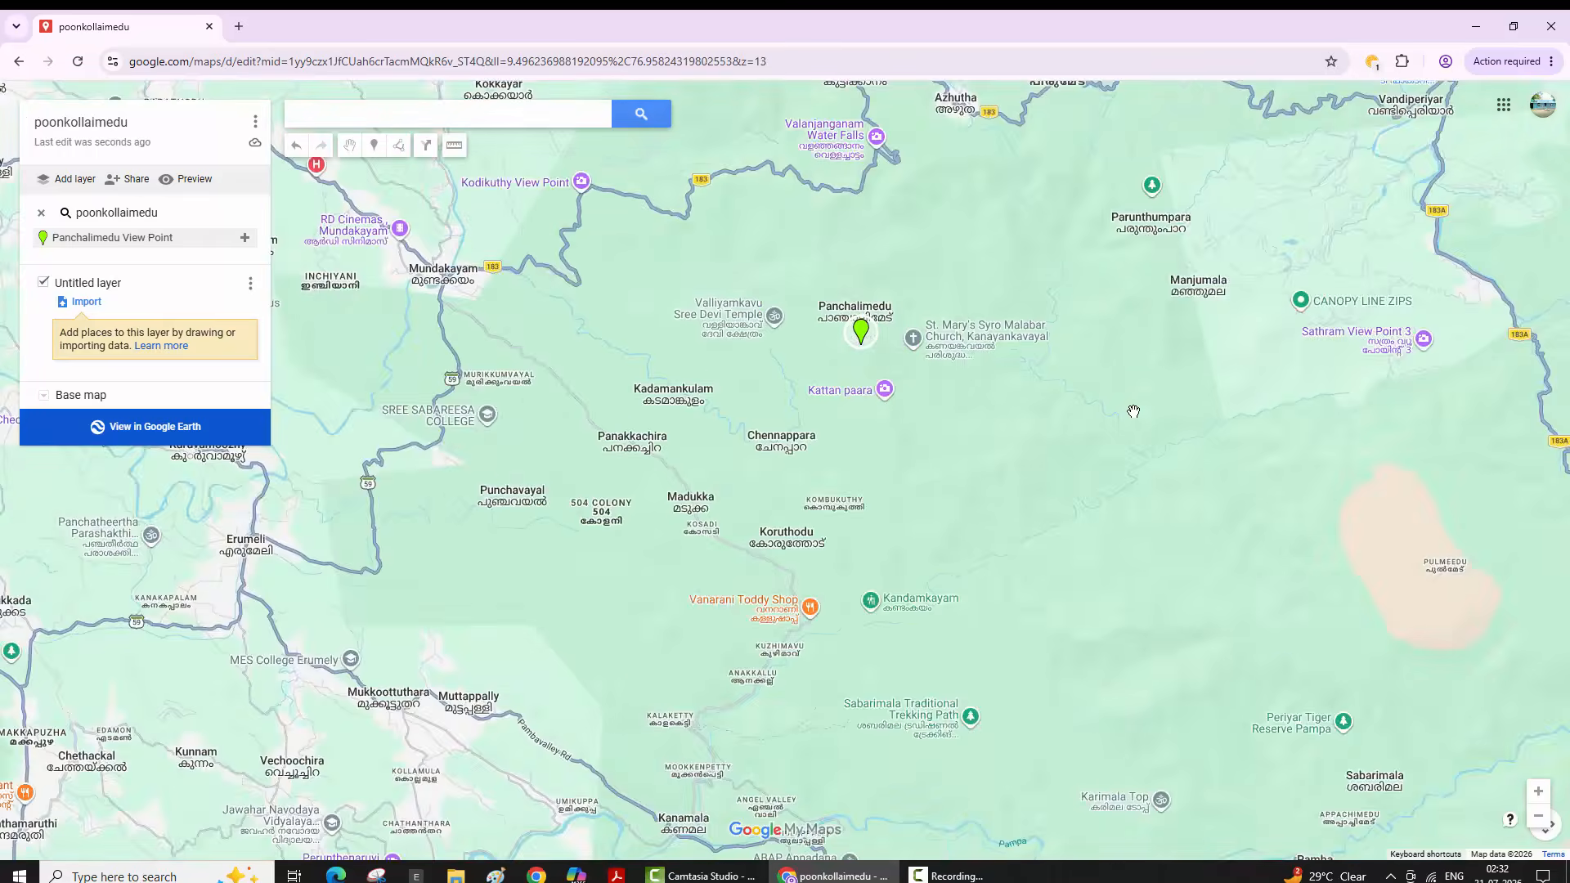
{"action": "scroll", "coordinate": [1134, 411], "scroll_direction": "down", "scroll_amount": 1}
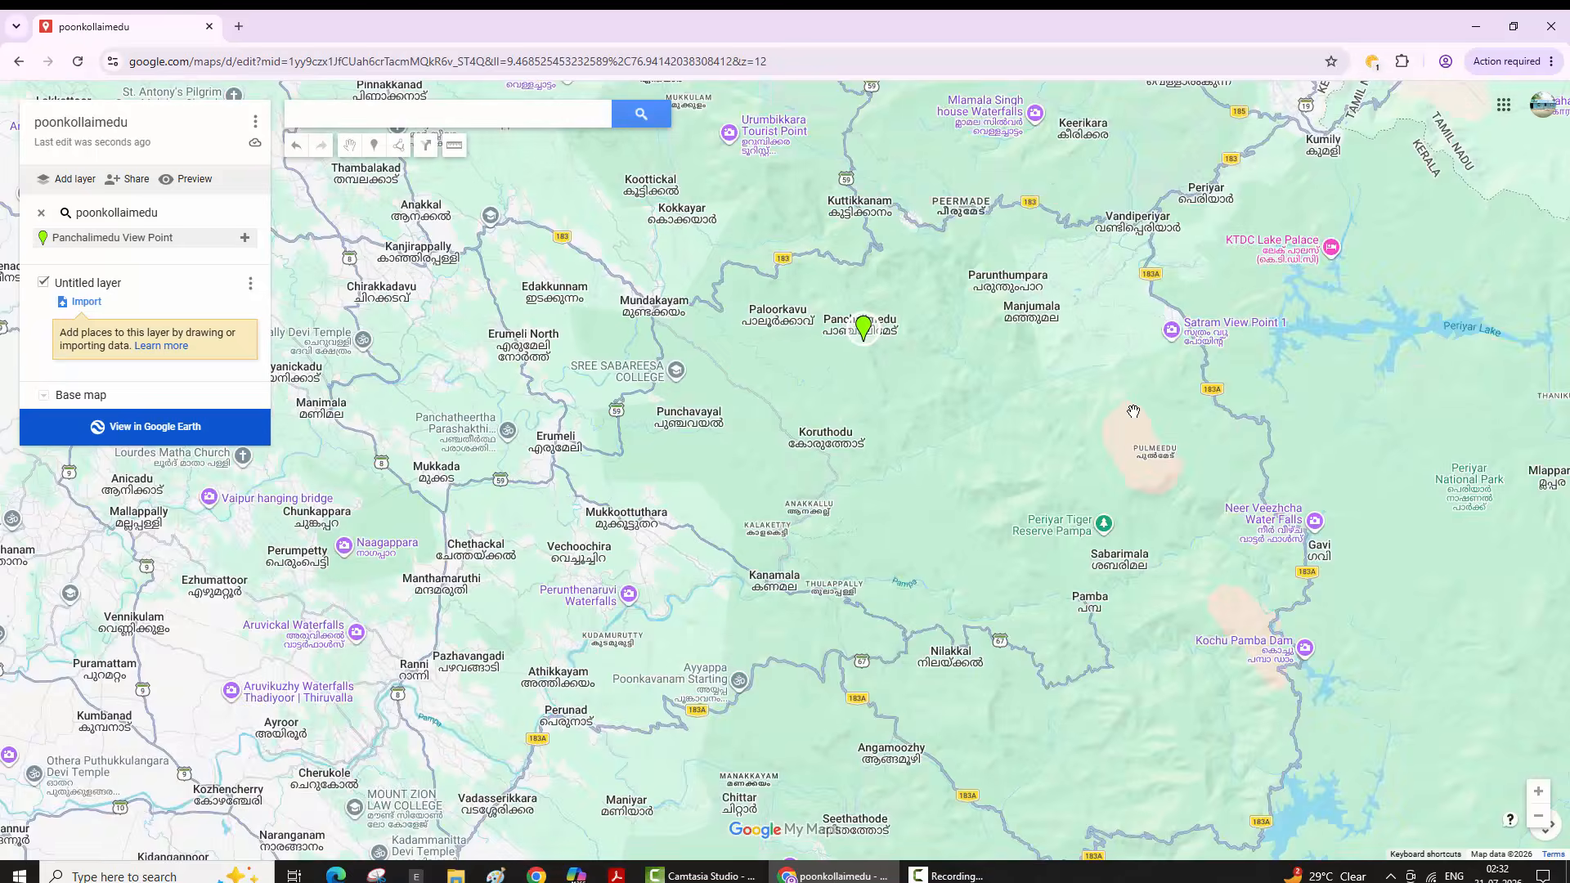
{"action": "scroll", "coordinate": [1133, 411], "scroll_direction": "down", "scroll_amount": 2}
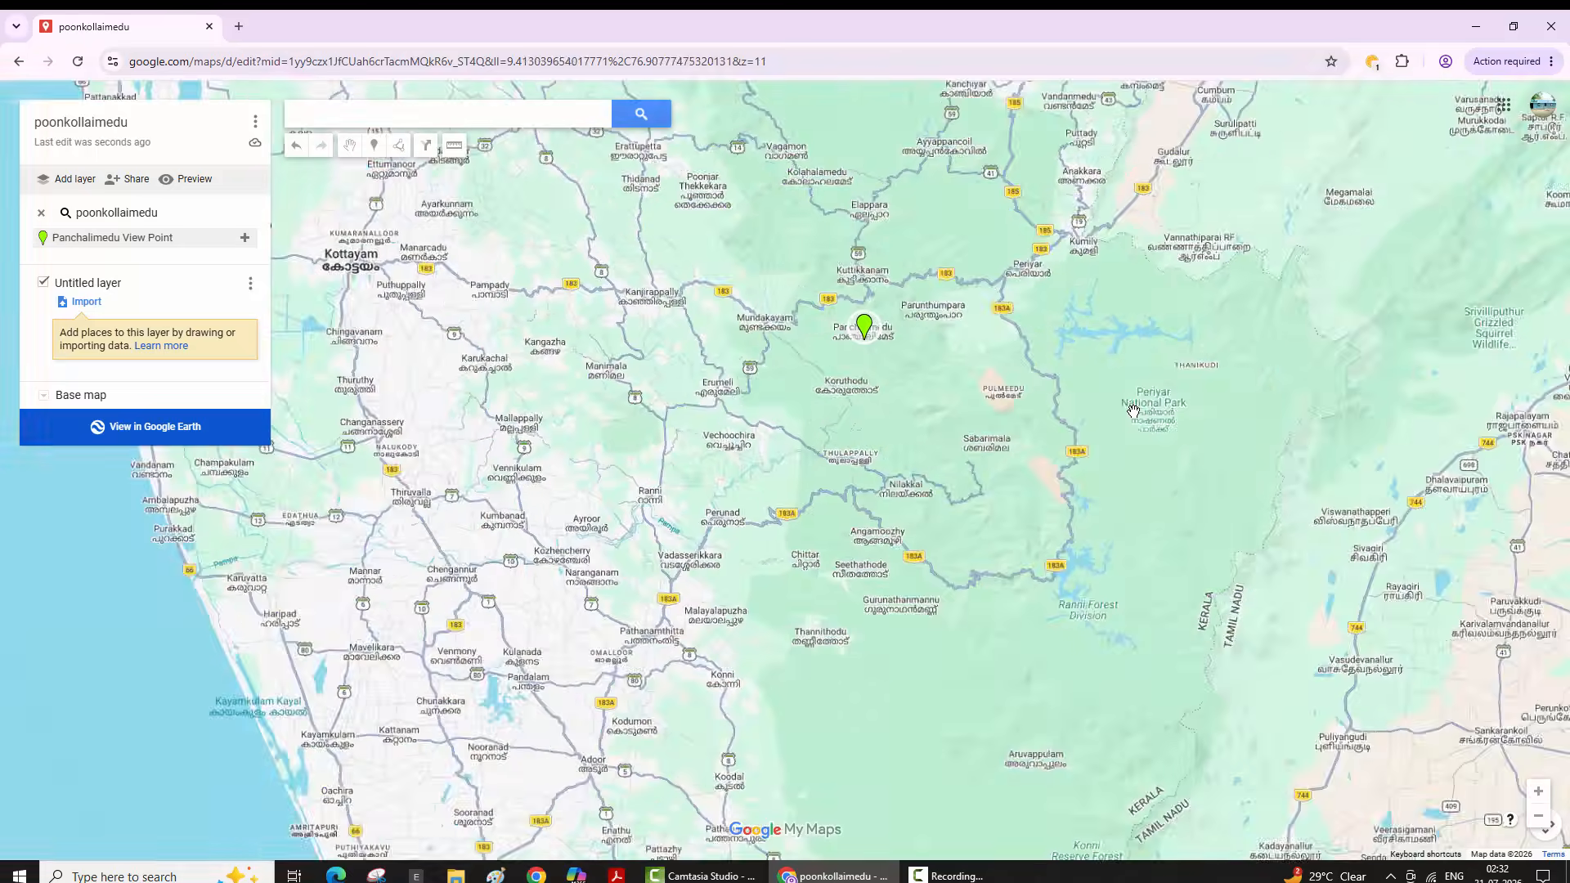
{"action": "scroll", "coordinate": [1133, 411], "scroll_direction": "down", "scroll_amount": 1}
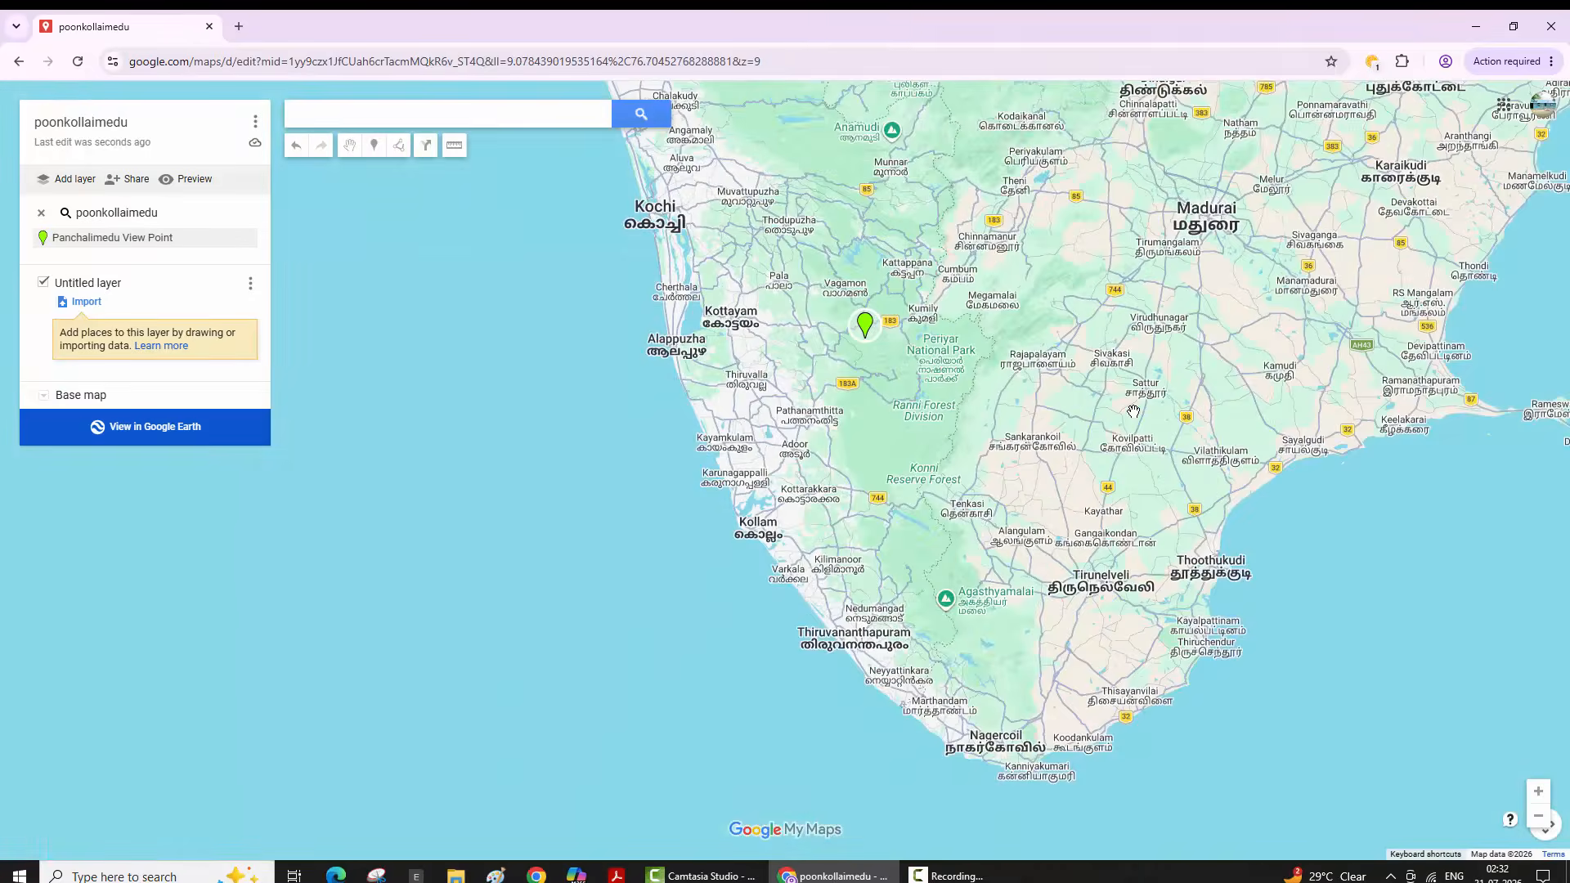
{"action": "left_click_drag", "start_coordinate": [1133, 411], "coordinate": [918, 396]}
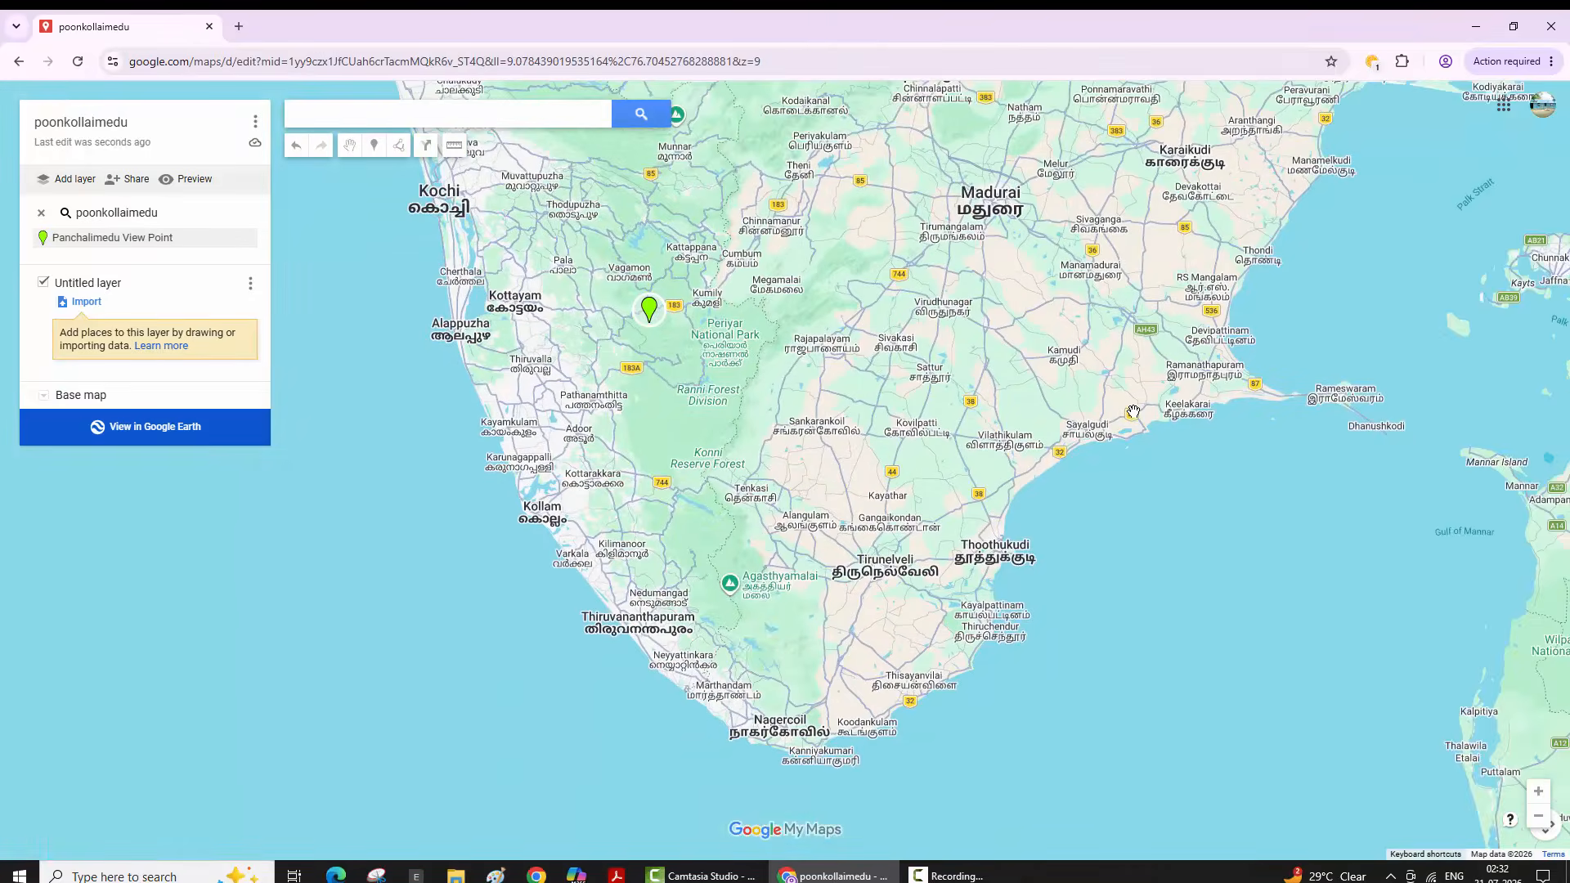
{"action": "left_click_drag", "start_coordinate": [1133, 411], "coordinate": [1102, 510]}
- Zoom in past Tiruvannamalai and Polur to frame Poongollimedu village
{"action": "key", "text": "Up"}
{"action": "key", "text": "Up"}
{"action": "key", "text": "Up"}
{"action": "key", "text": "Up"}
{"action": "key", "text": "Right"}
{"action": "key", "text": "Right"}
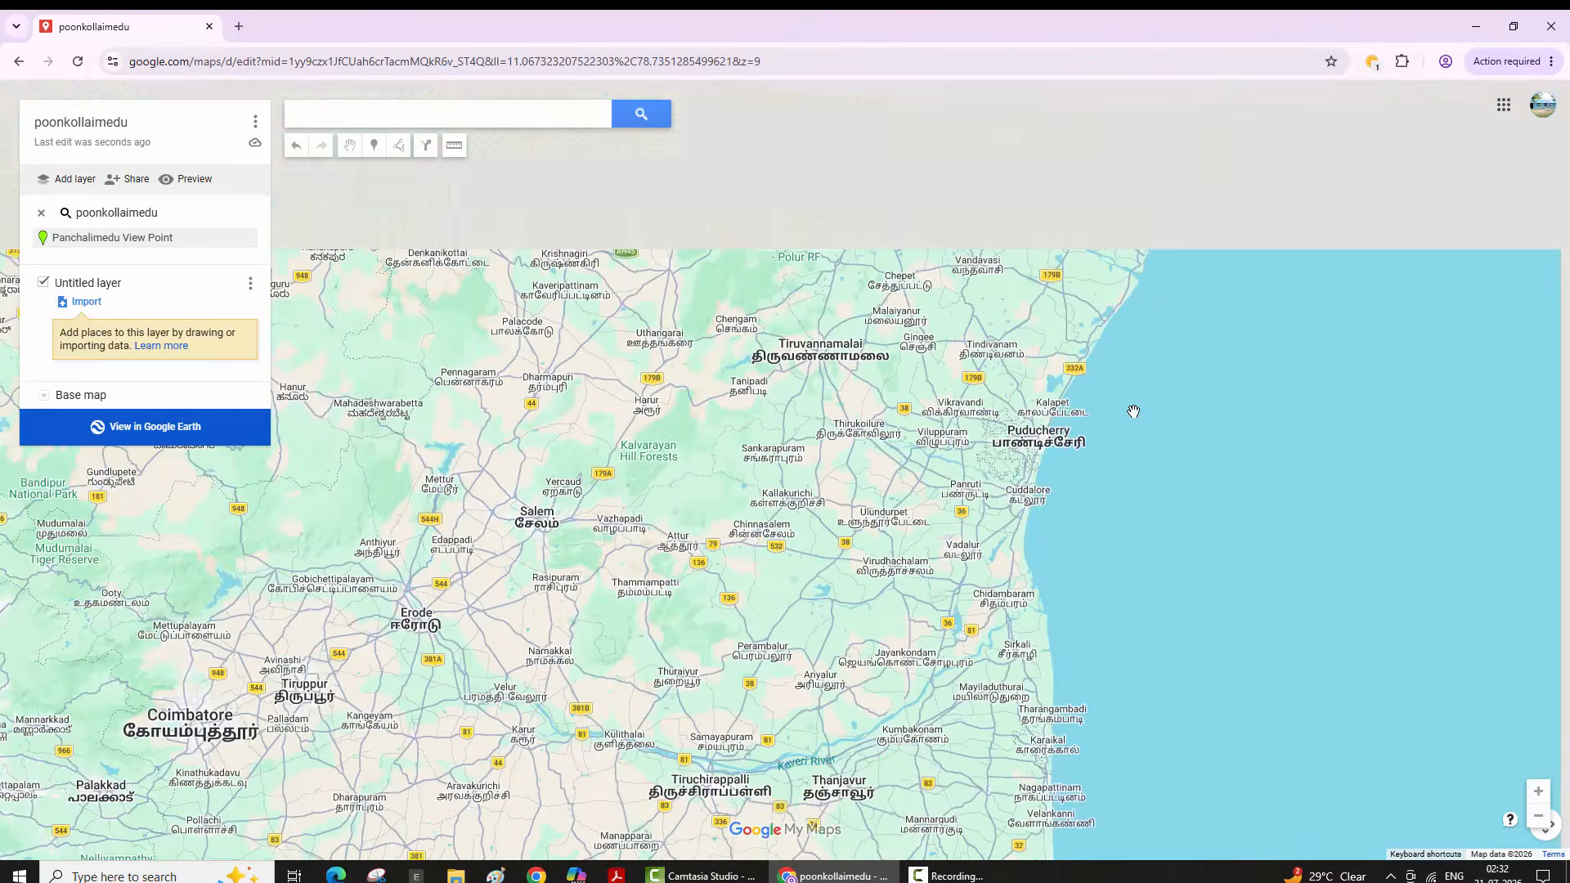
{"action": "key", "text": "Up"}
{"action": "key", "text": "Up"}
{"action": "key", "text": "plus"}
{"action": "key", "text": "plus"}
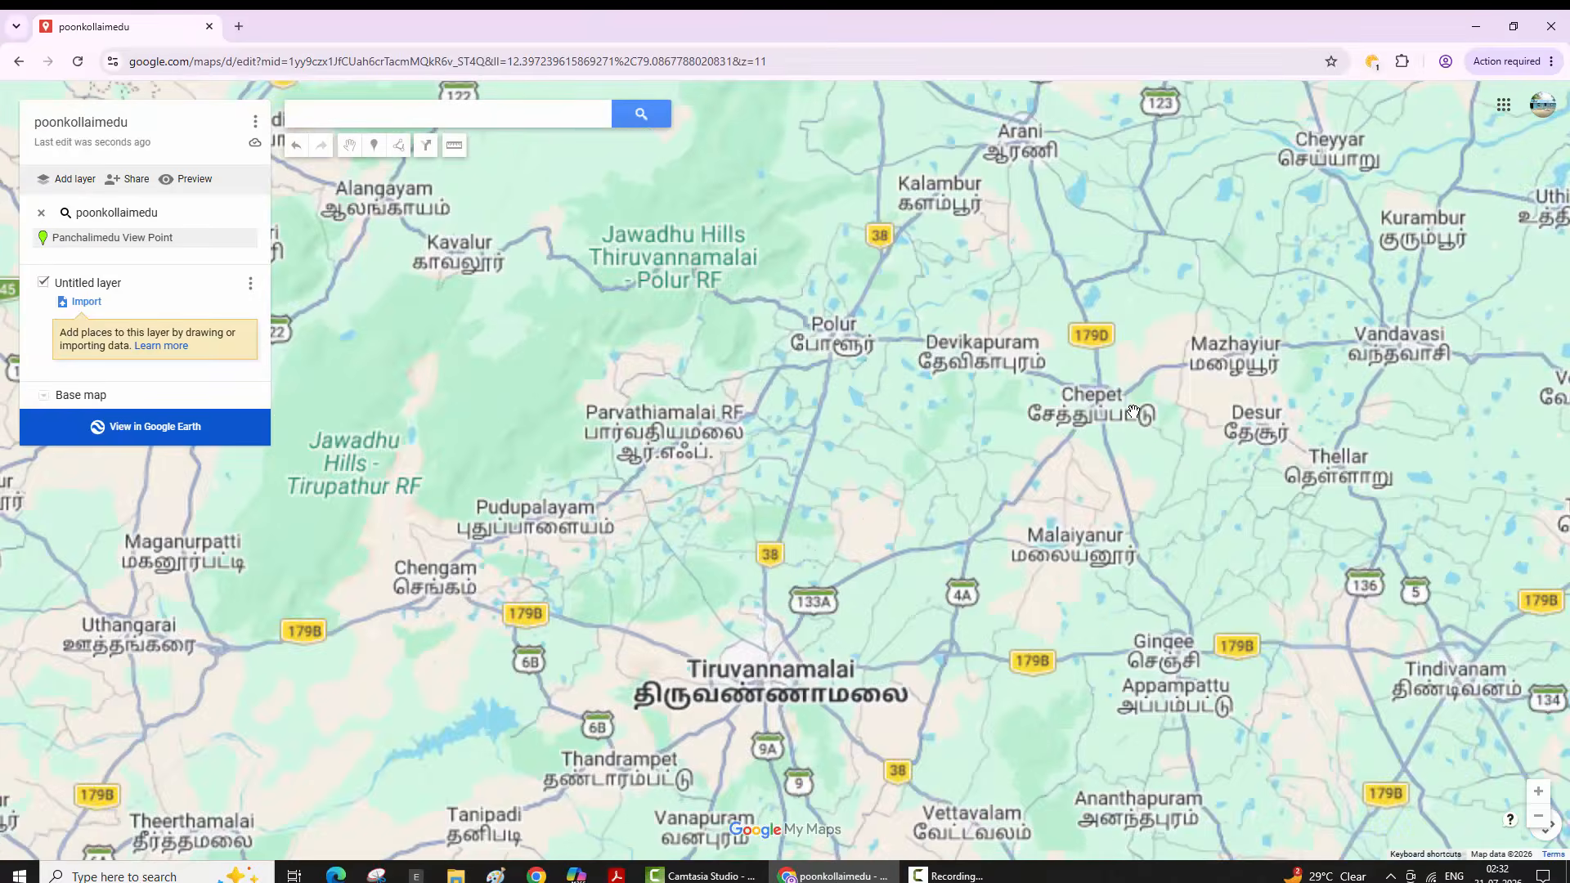
{"action": "key", "text": "plus"}
{"action": "key", "text": "plus"}
{"action": "key", "text": "plus"}
{"action": "key", "text": "Up"}
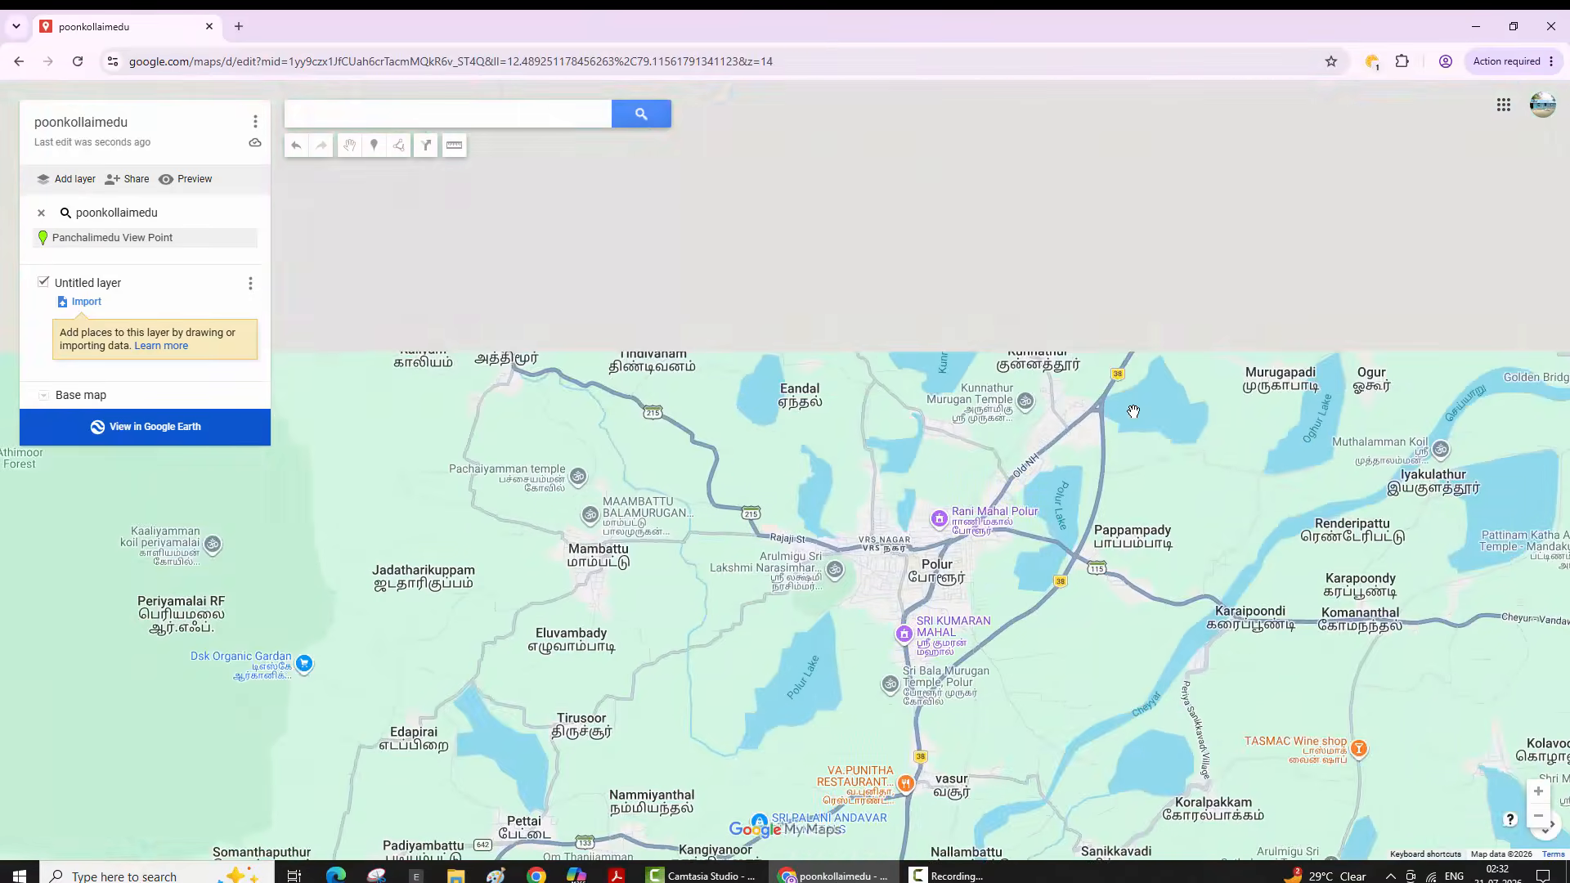
{"action": "key", "text": "plus"}
{"action": "key", "text": "Up"}
{"action": "key", "text": "Up"}
{"action": "key", "text": "plus"}
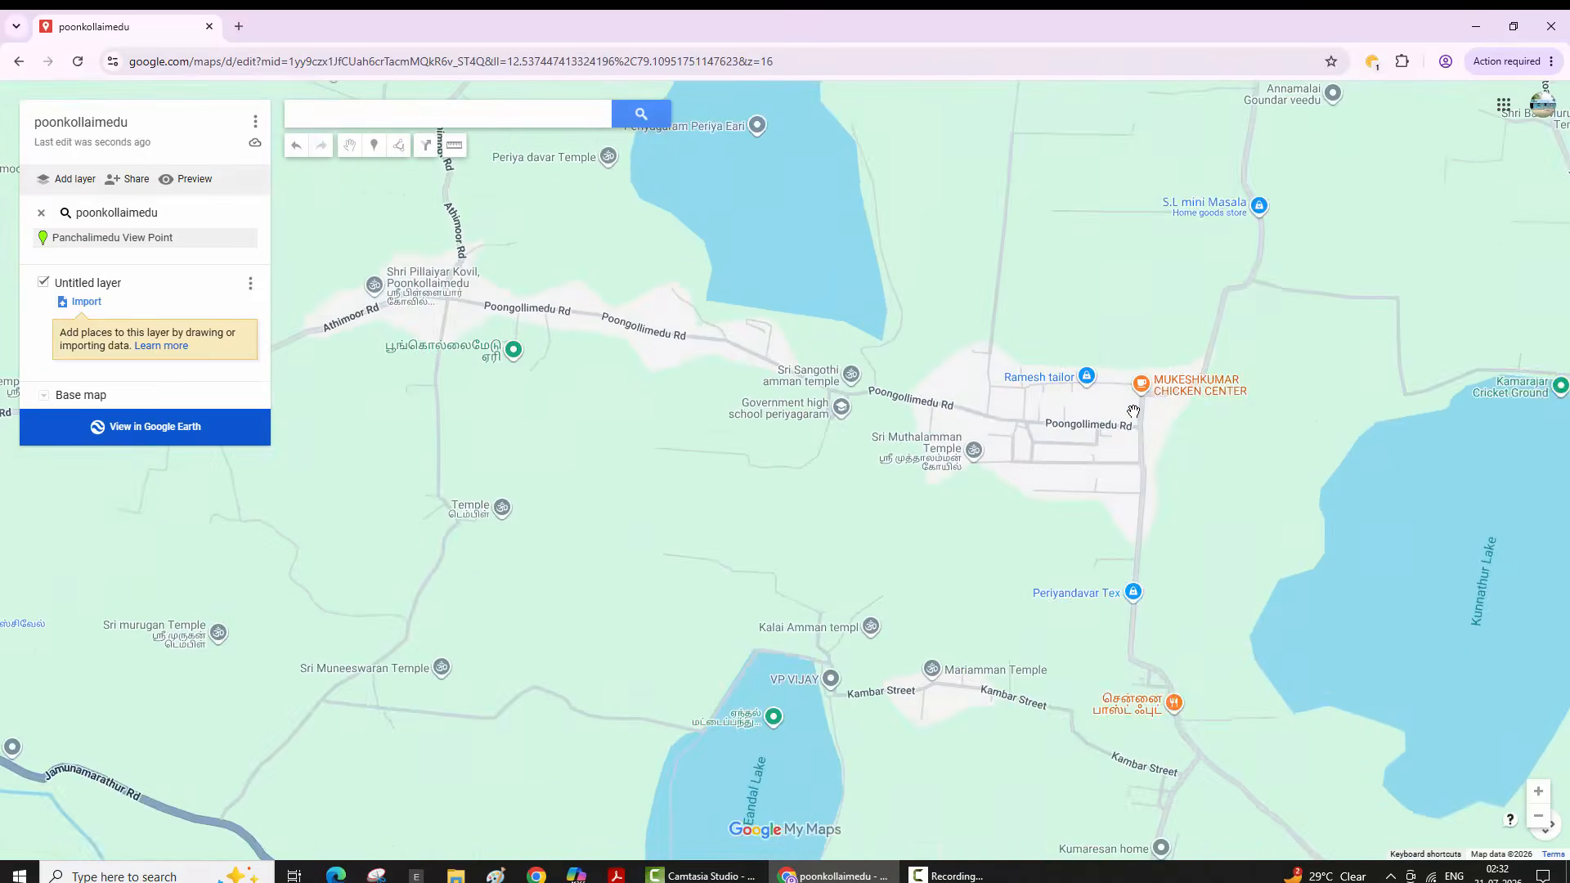
{"action": "key", "text": "plus"}
{"action": "key", "text": "minus"}
{"action": "key", "text": "Up"}
{"action": "key", "text": "Left"}
{"action": "key", "text": "Left"}
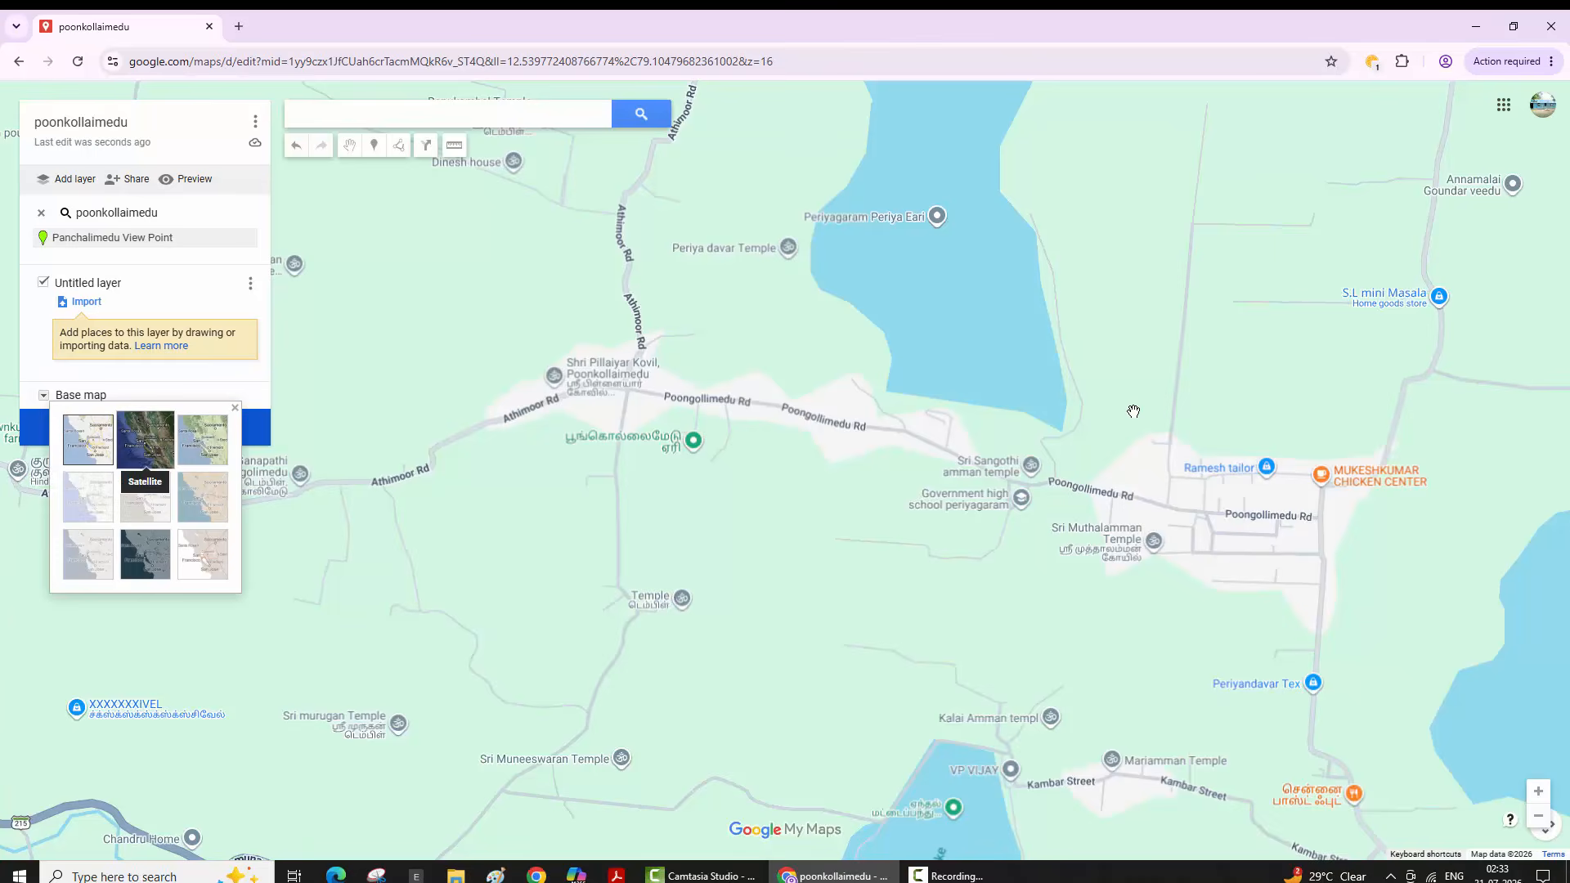
- Try the Satellite base map, then reopen the base map choices and preview Terrain
{"action": "left_click", "coordinate": [145, 439]}
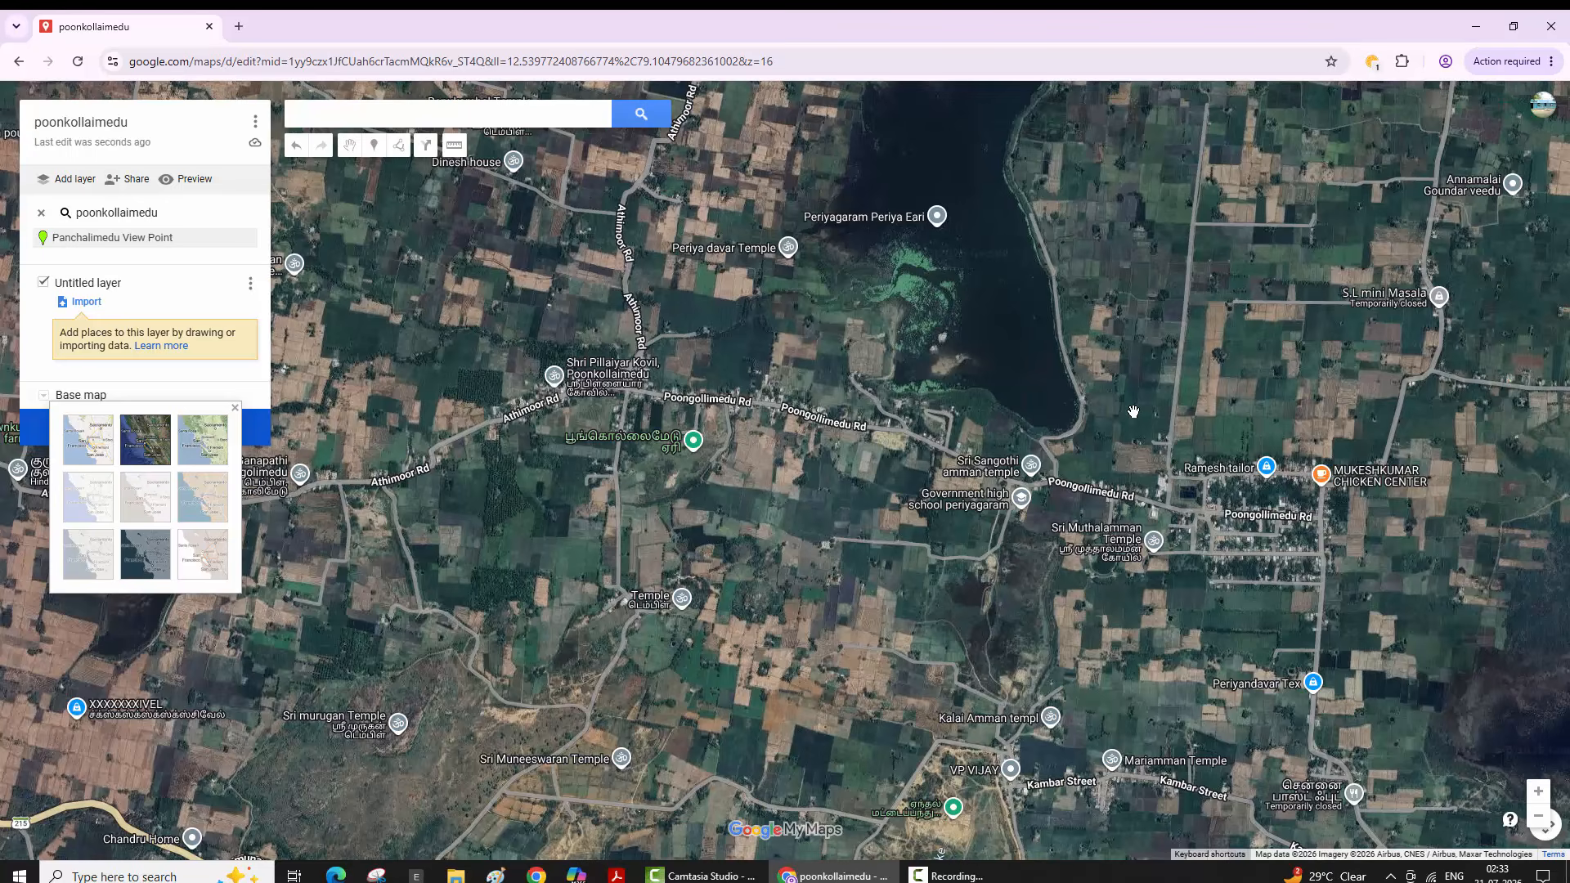
{"action": "left_click", "coordinate": [1133, 412]}
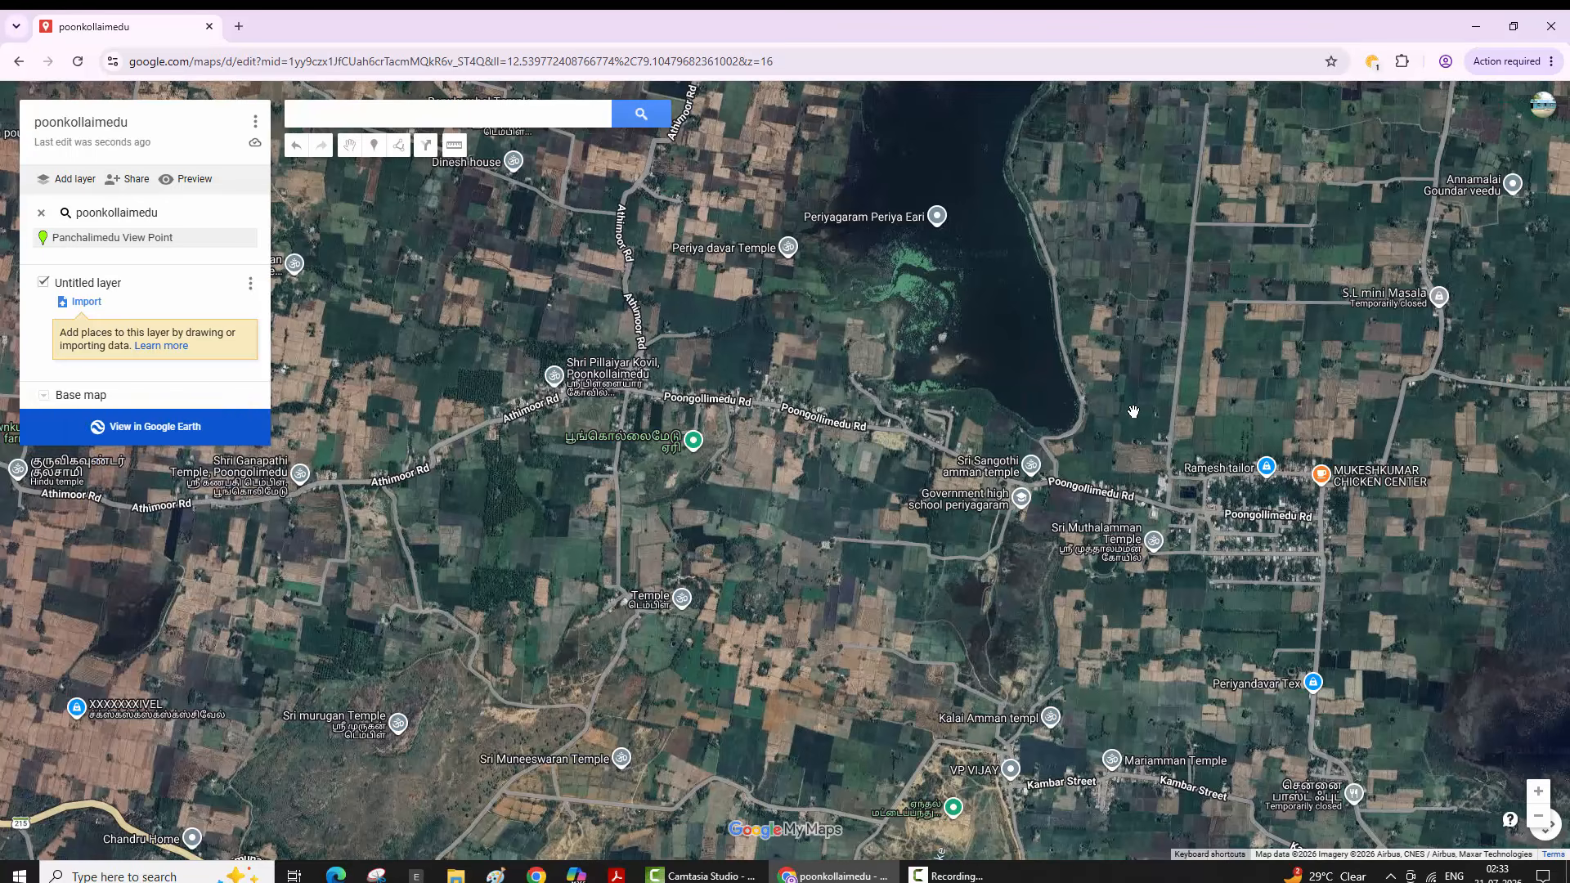
{"action": "left_click", "coordinate": [44, 395]}
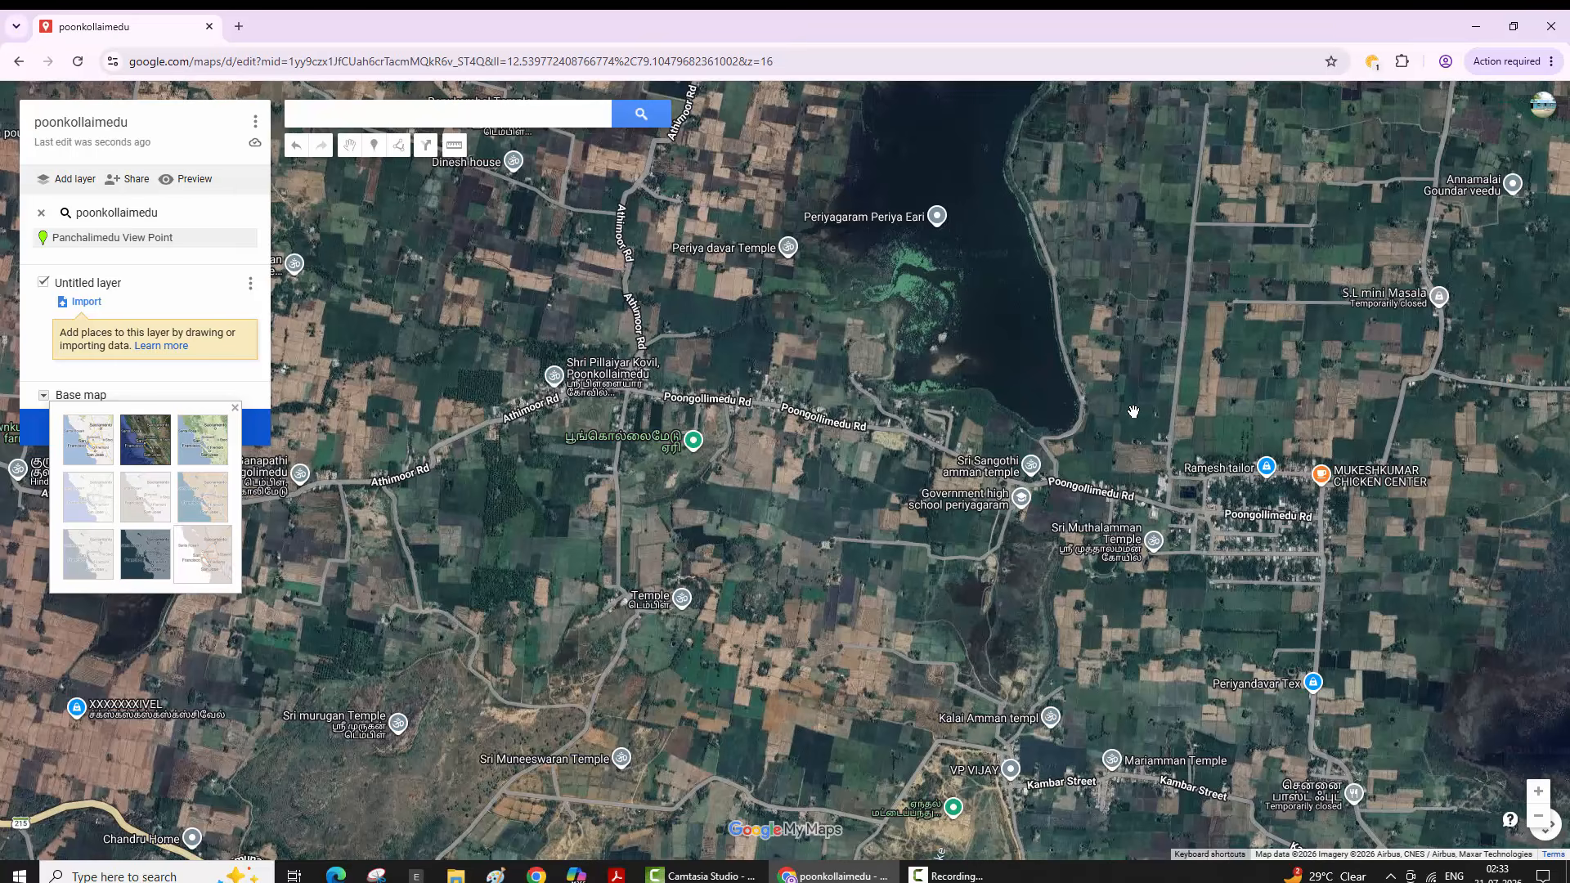
{"action": "left_click", "coordinate": [203, 440]}
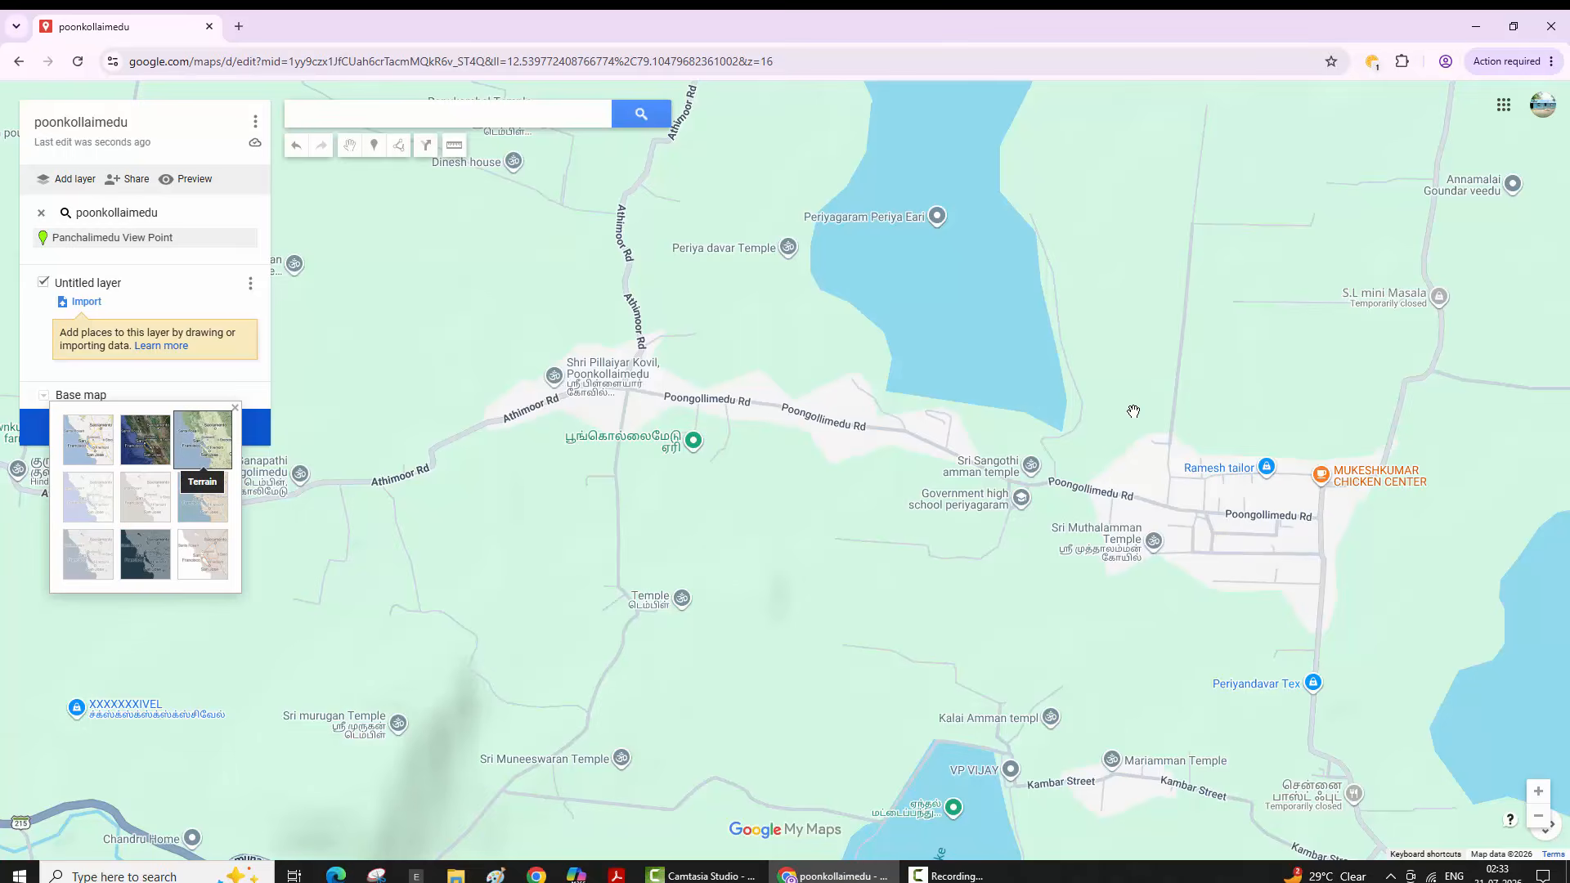
- Preview Light Political, Mono City and Simple Atlas, then return to Satellite imagery
{"action": "left_click", "coordinate": [88, 497]}
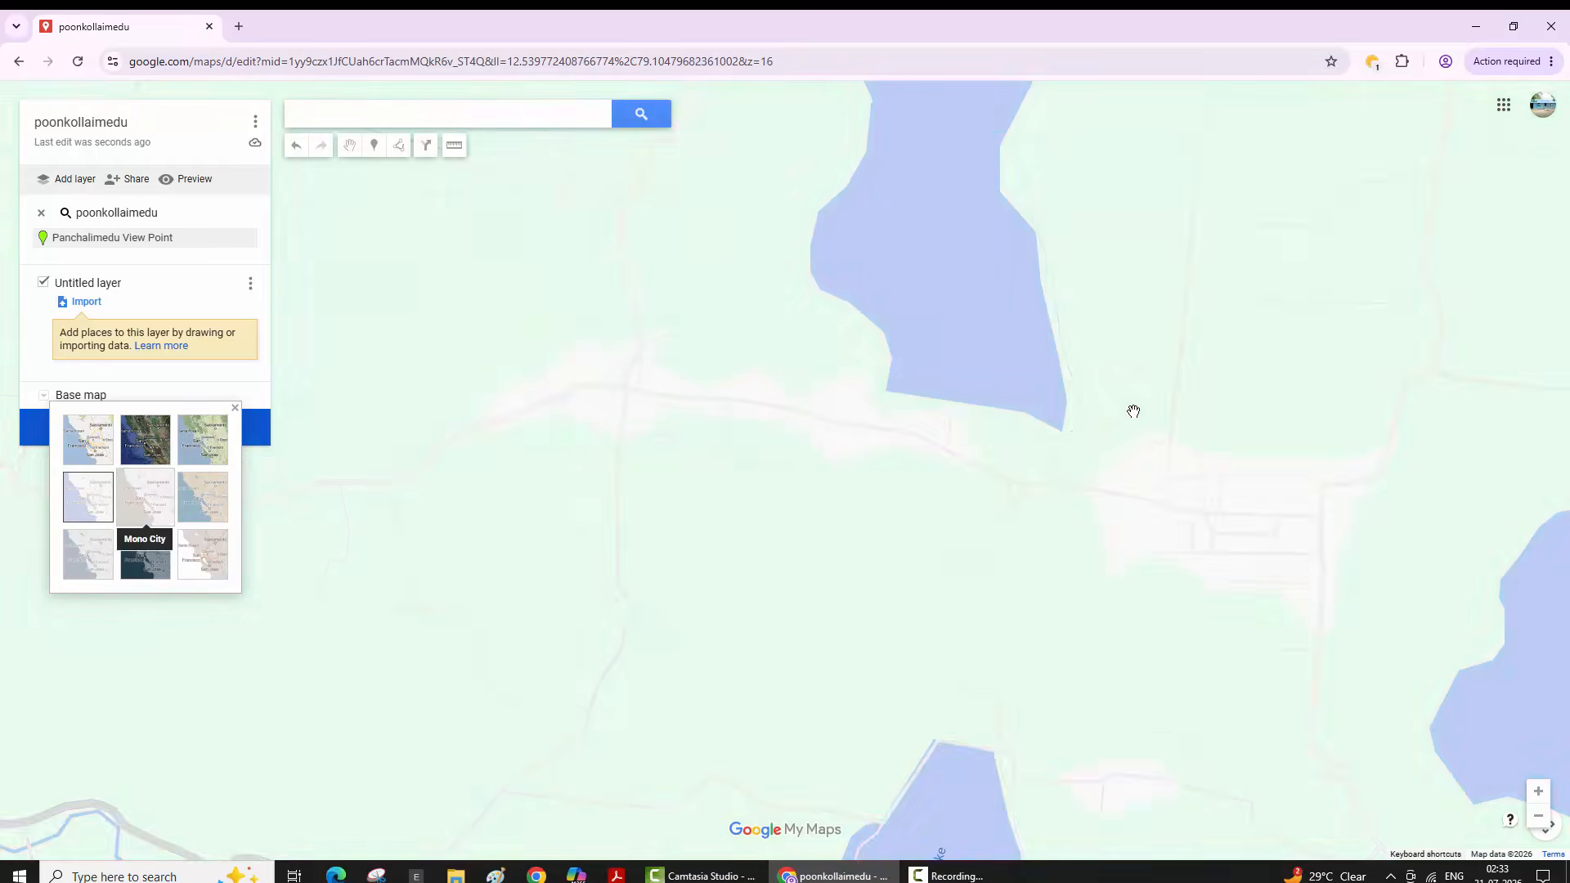
{"action": "left_click", "coordinate": [145, 497]}
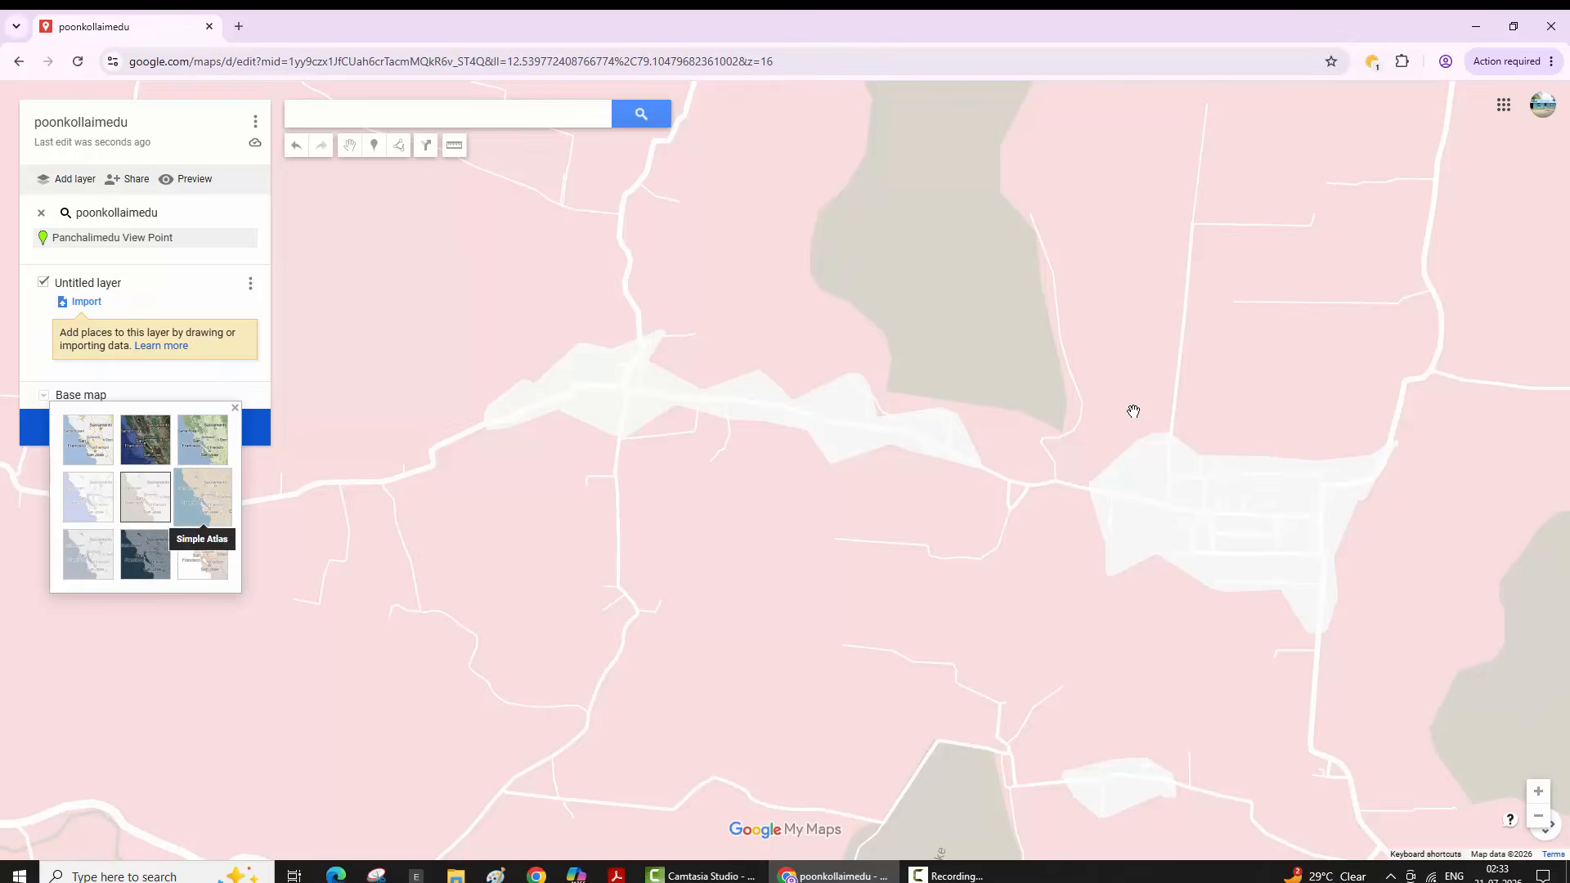
{"action": "left_click", "coordinate": [203, 496]}
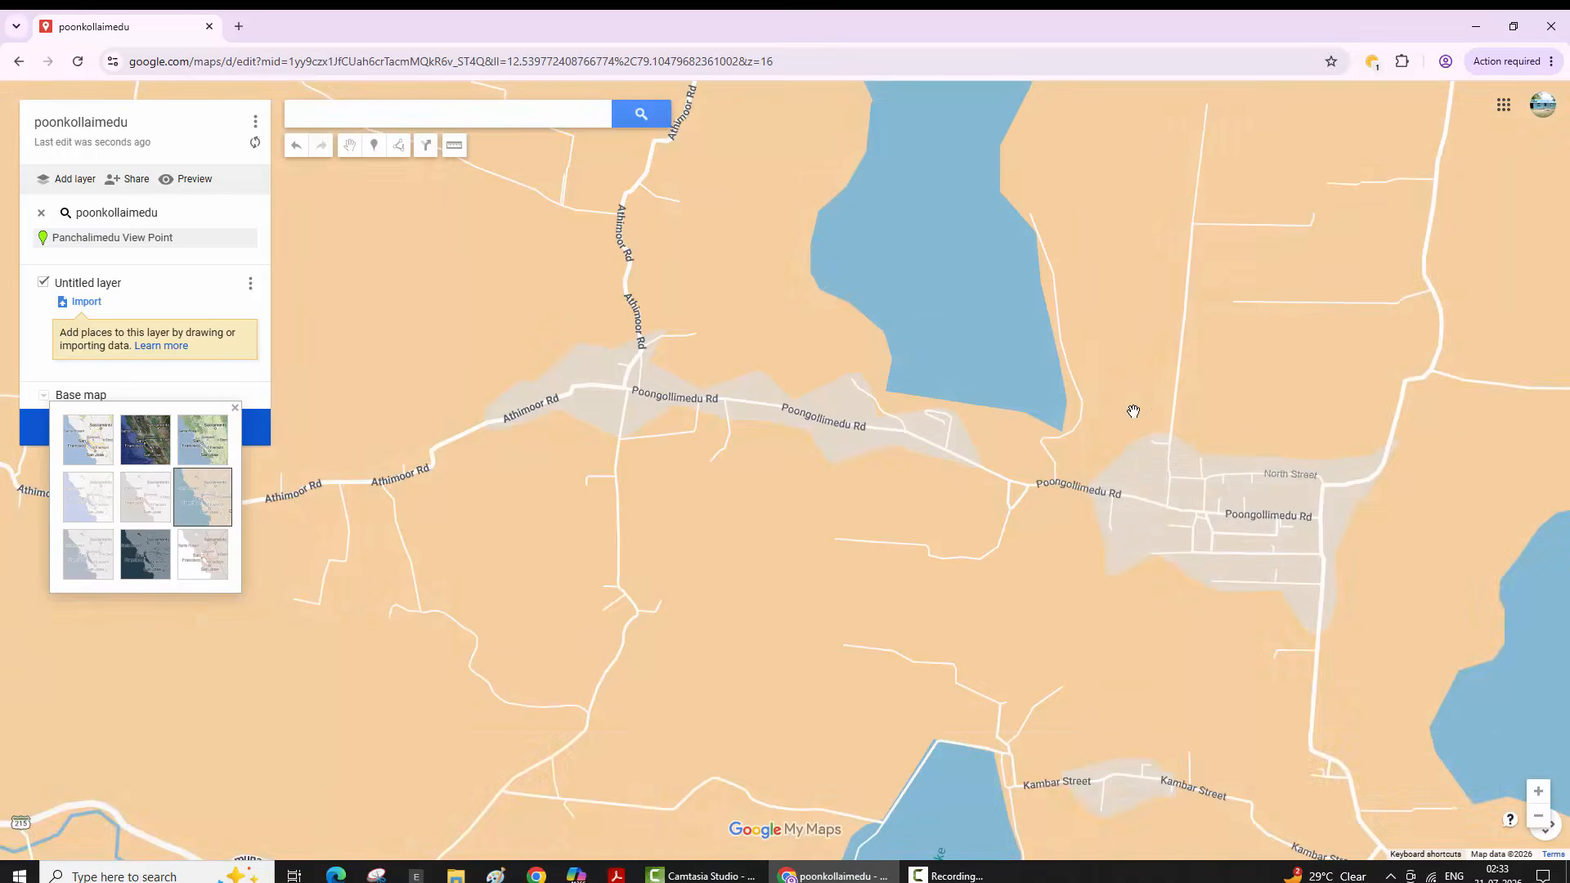
{"action": "scroll", "coordinate": [1133, 411], "scroll_direction": "down", "scroll_amount": 1}
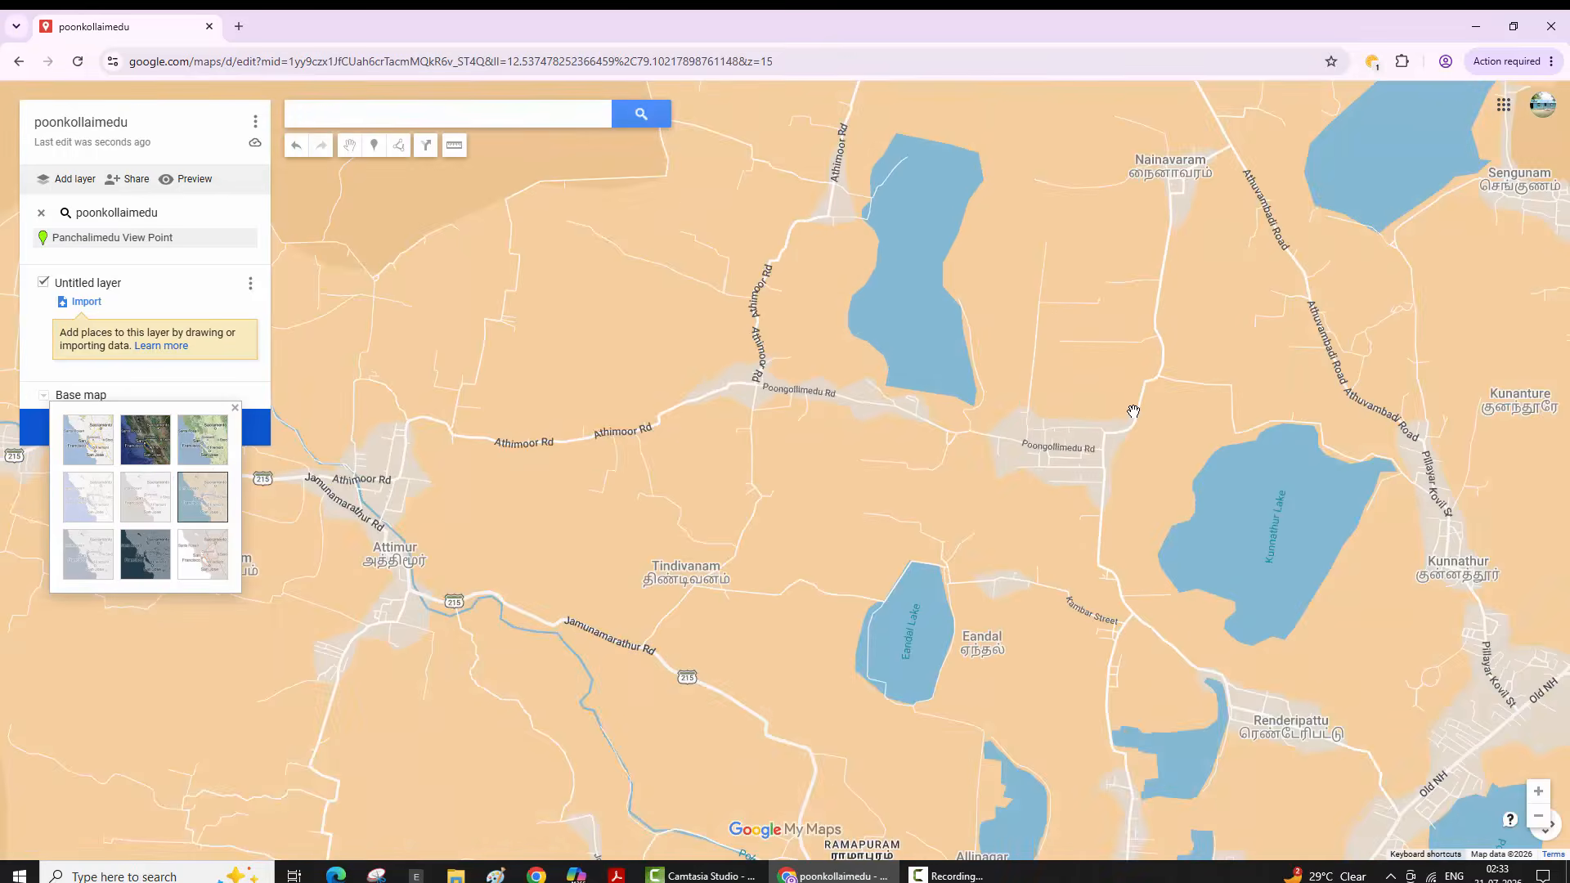
{"action": "key", "text": "Return"}
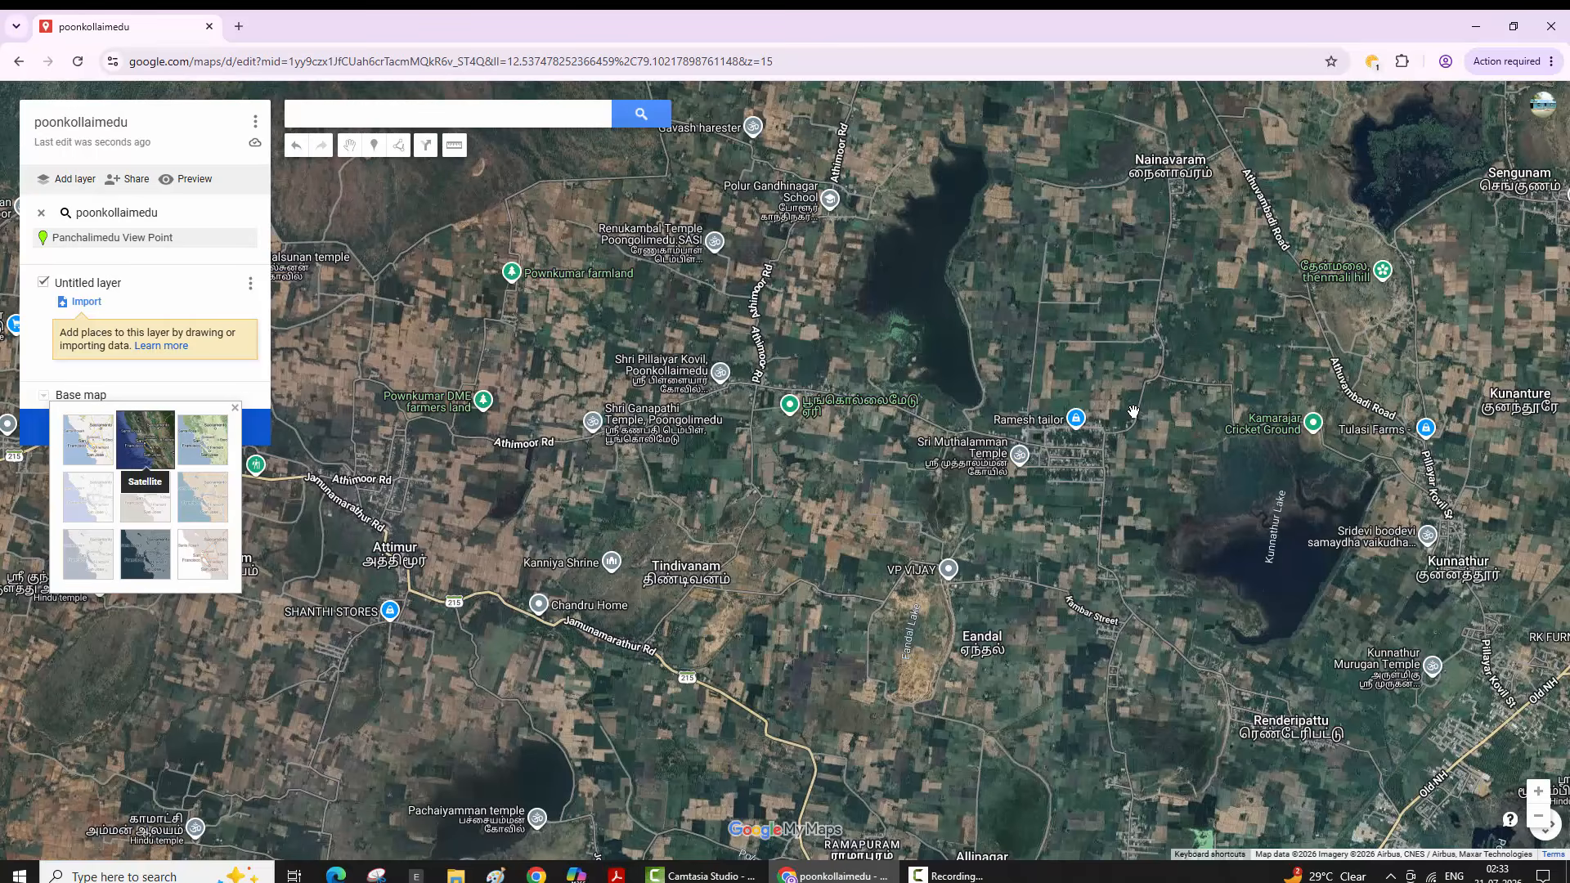
{"action": "scroll", "coordinate": [1133, 412], "scroll_direction": "up", "scroll_amount": 1}
- Close the base map choices and pan the satellite view onto Poongollimedu Road and the lake
{"action": "left_click_drag", "start_coordinate": [1134, 412], "coordinate": [1144, 560]}
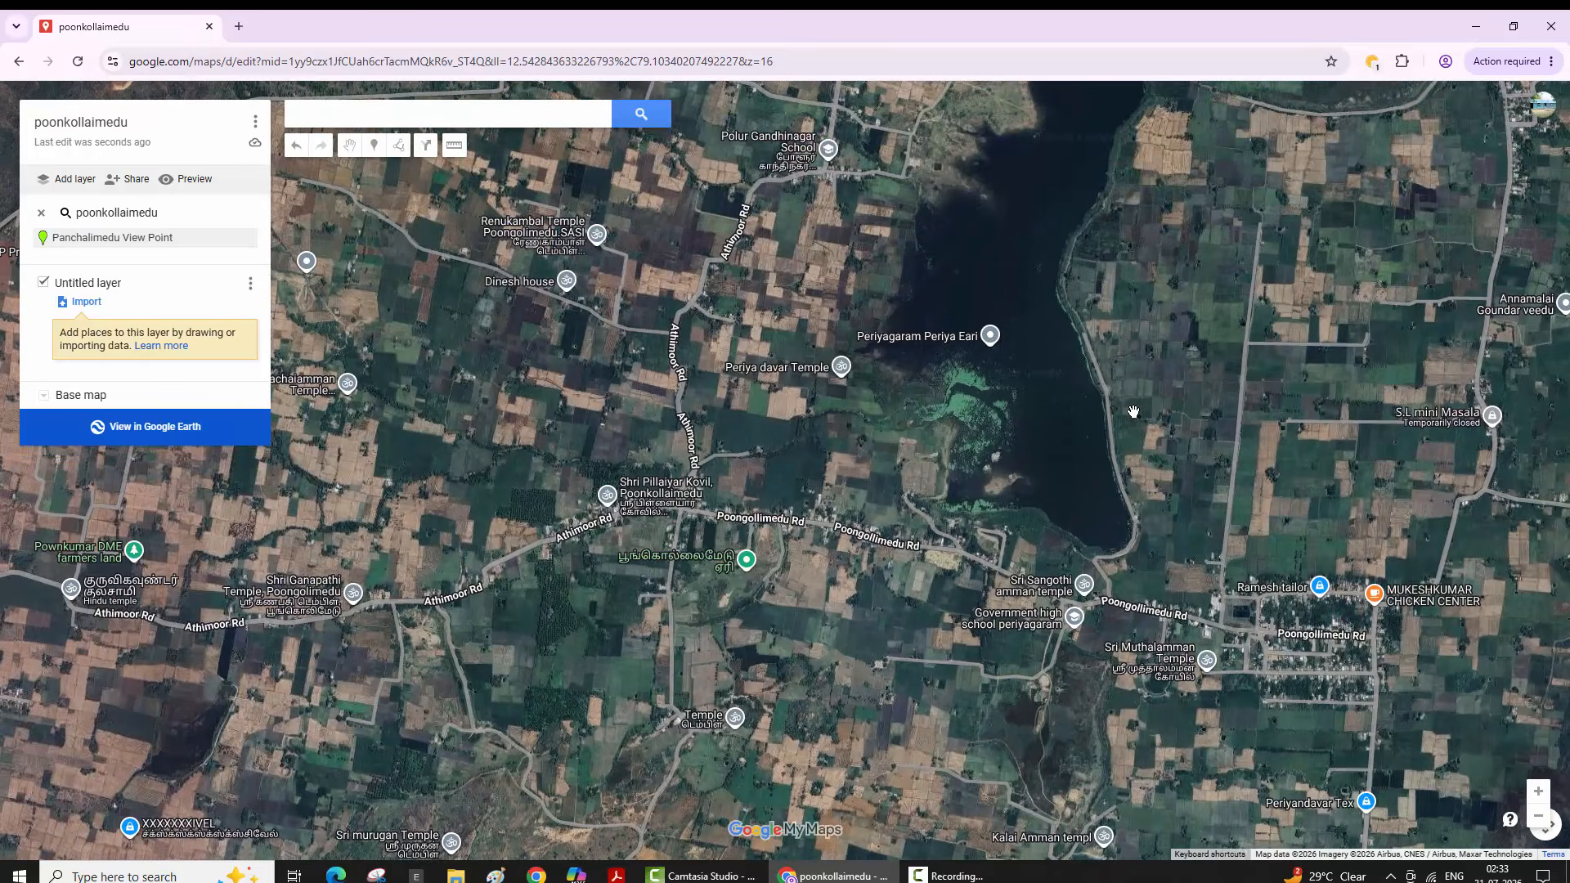
{"action": "scroll", "coordinate": [1134, 412], "scroll_direction": "down", "scroll_amount": 2}
{"action": "scroll", "coordinate": [1133, 412], "scroll_direction": "up", "scroll_amount": 2}
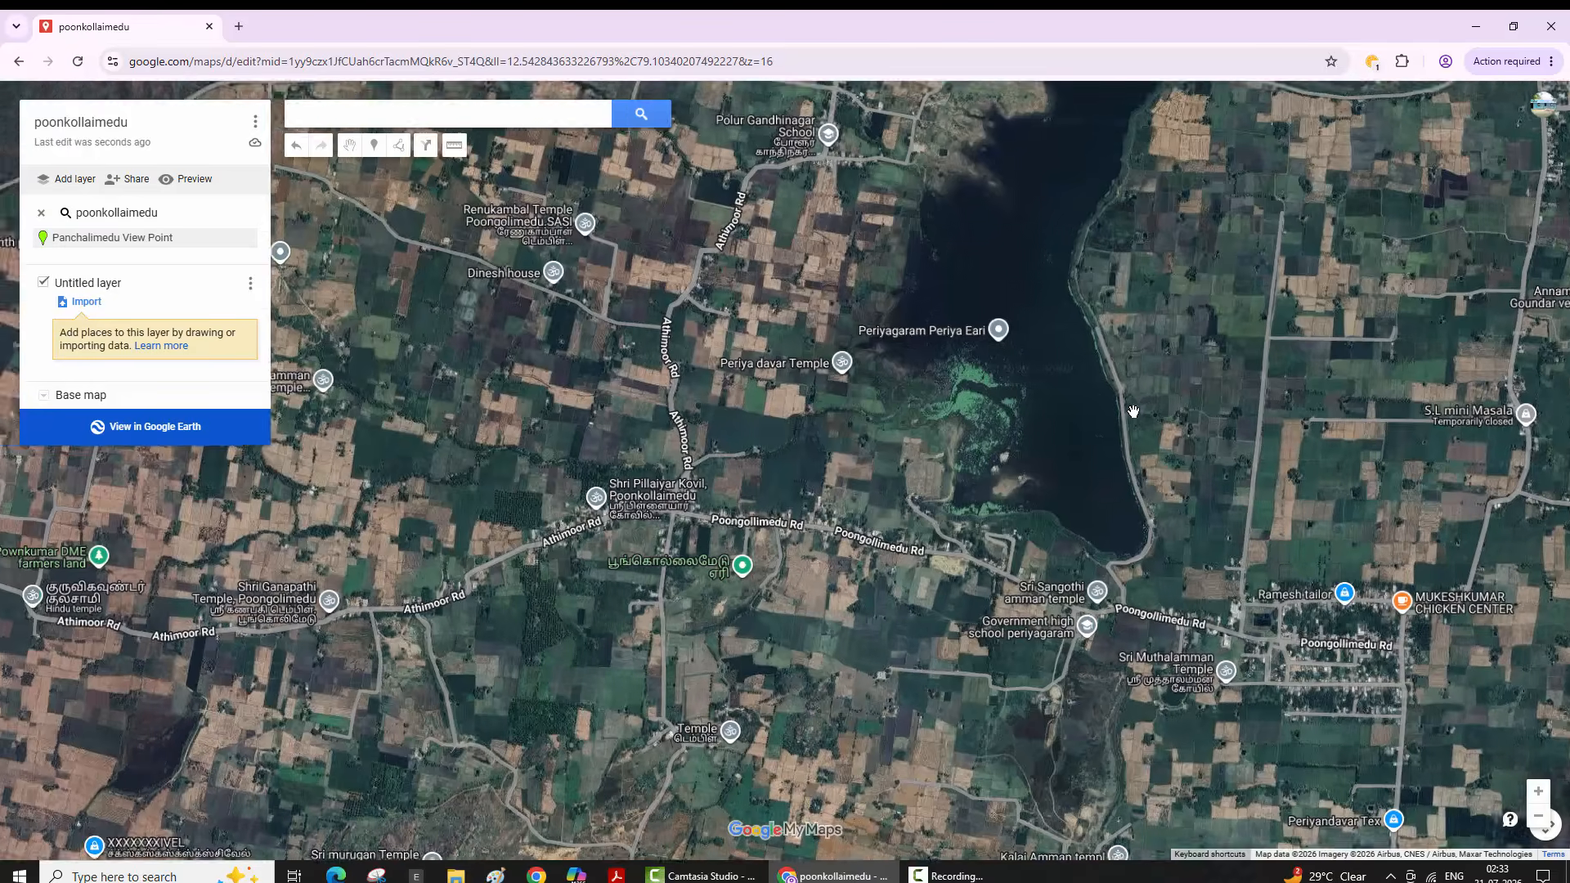
{"action": "scroll", "coordinate": [1133, 412], "scroll_direction": "up", "scroll_amount": 1}
{"action": "scroll", "coordinate": [1133, 412], "scroll_direction": "down", "scroll_amount": 1}
{"action": "left_click_drag", "start_coordinate": [1134, 412], "coordinate": [1152, 303]}
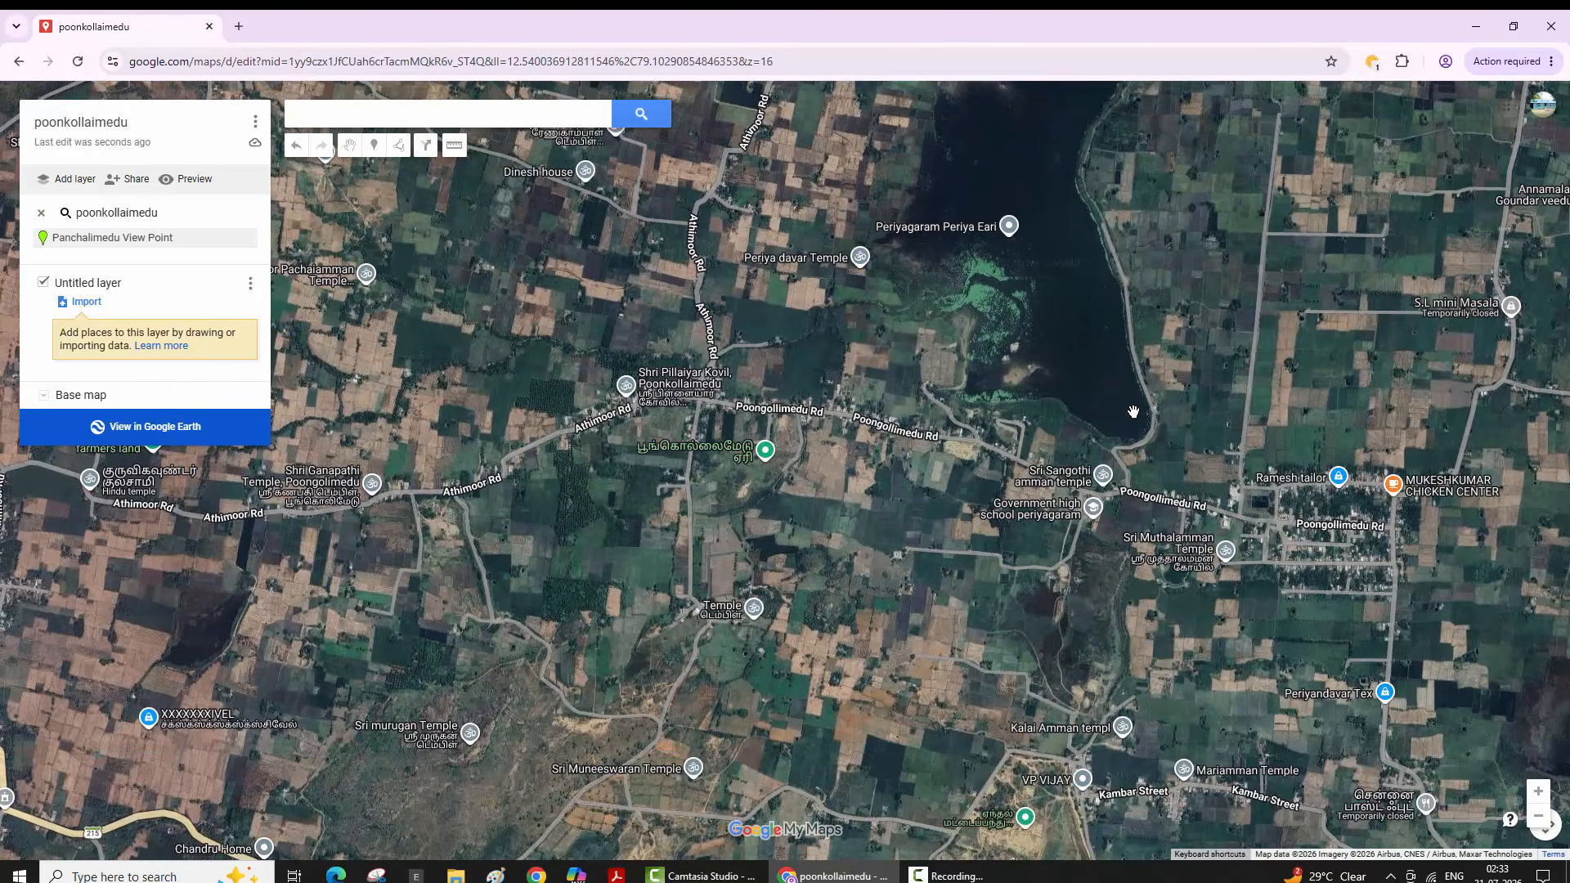
{"action": "scroll", "coordinate": [1133, 412], "scroll_direction": "down", "scroll_amount": 1}
{"action": "scroll", "coordinate": [1133, 412], "scroll_direction": "up", "scroll_amount": 1}
{"action": "left_click_drag", "start_coordinate": [1133, 412], "coordinate": [1013, 270]}
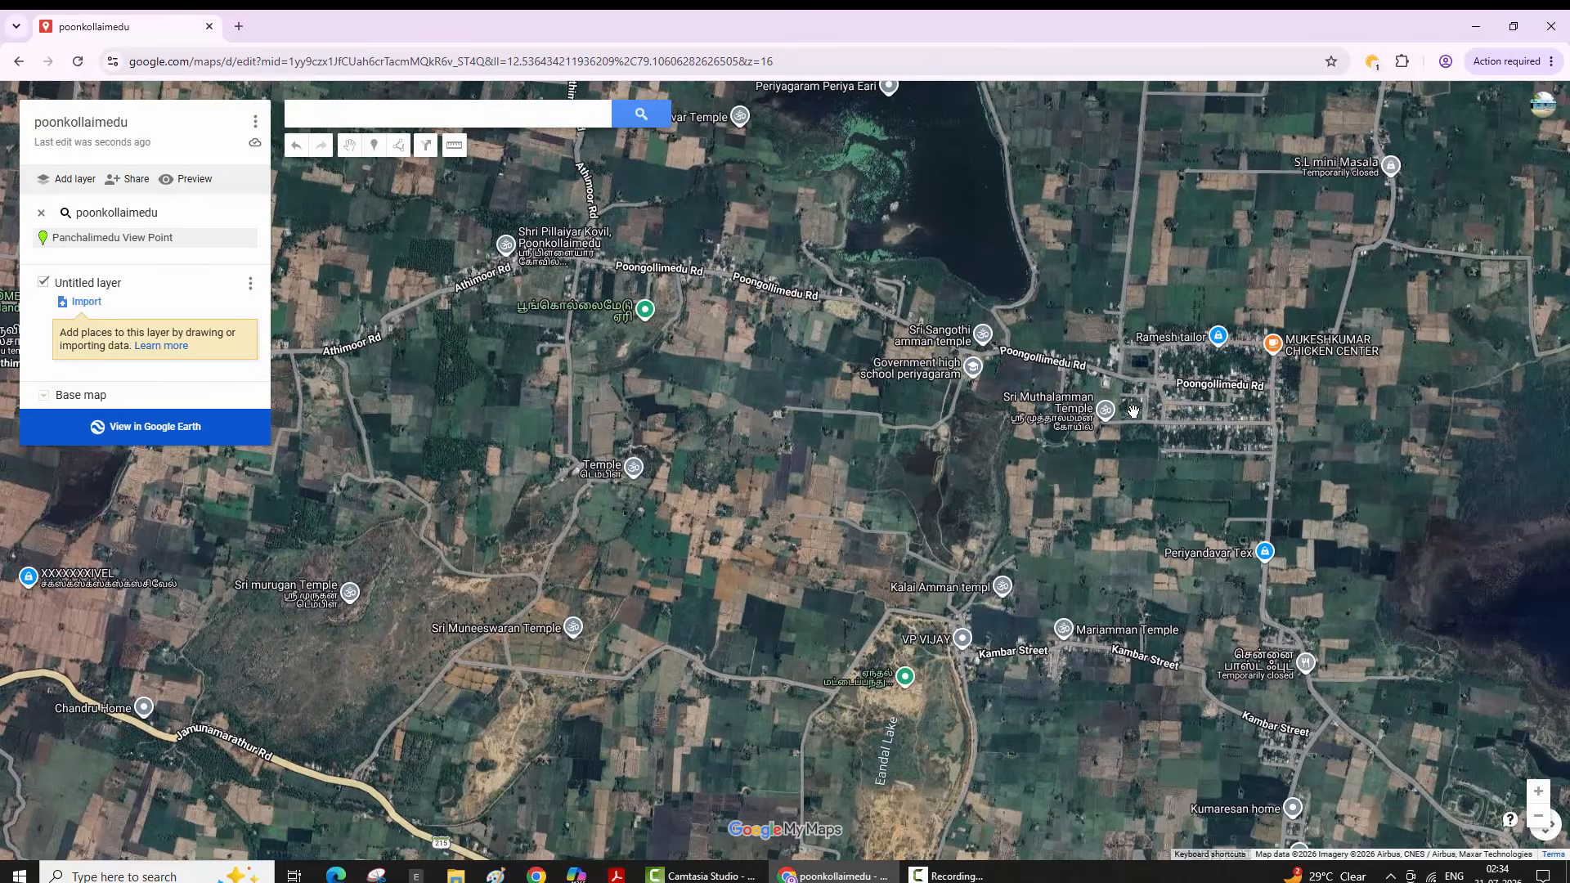
{"action": "scroll", "coordinate": [1133, 412], "scroll_direction": "down", "scroll_amount": 1}
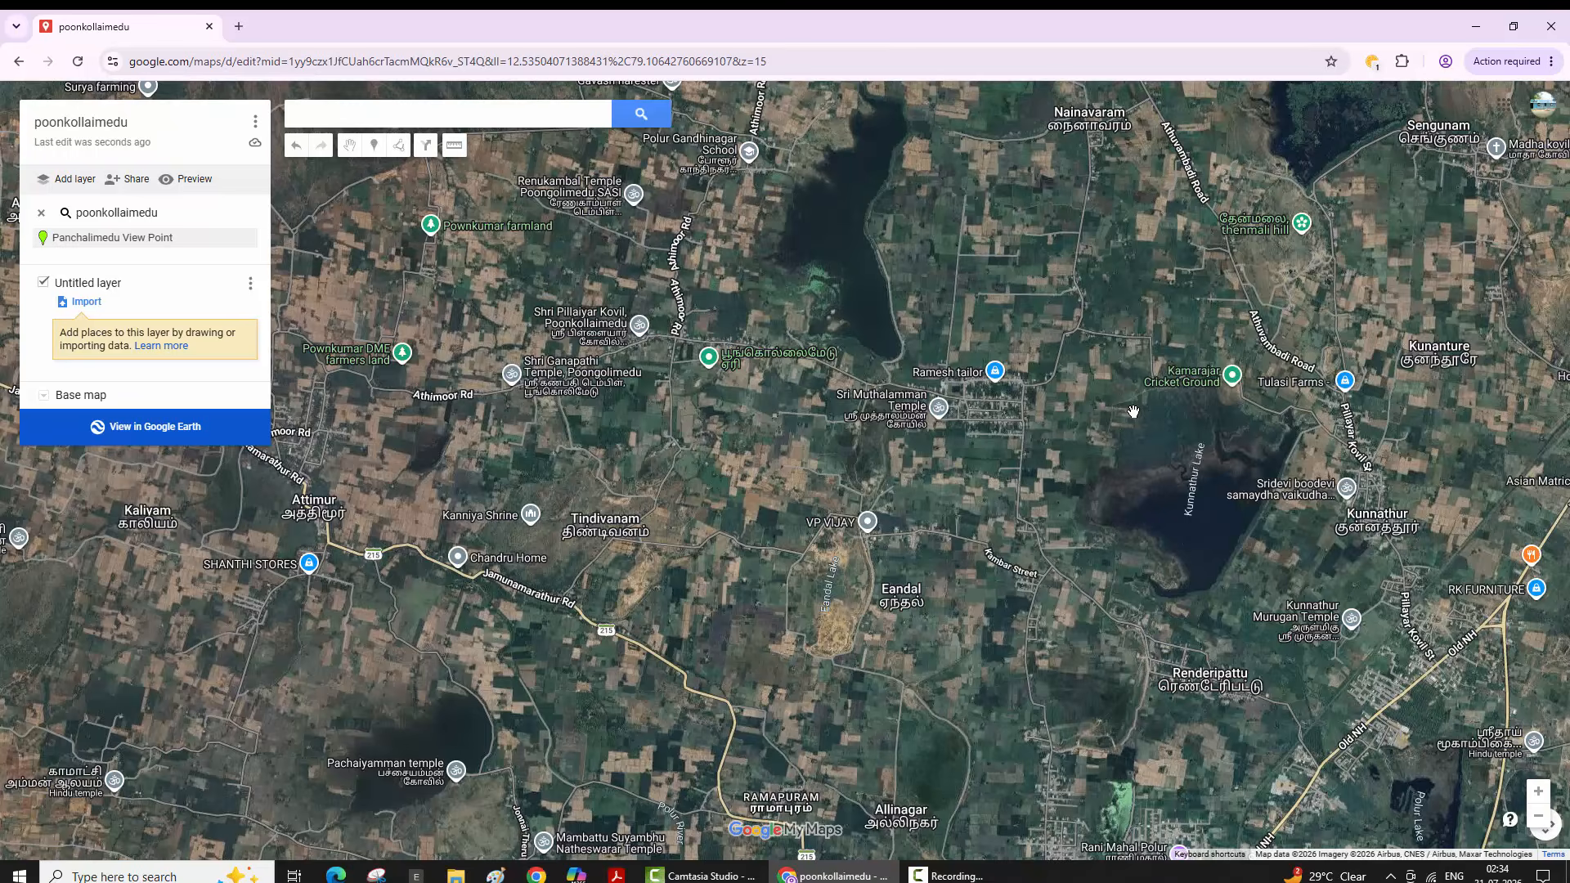
{"action": "scroll", "coordinate": [1133, 412], "scroll_direction": "up", "scroll_amount": 1}
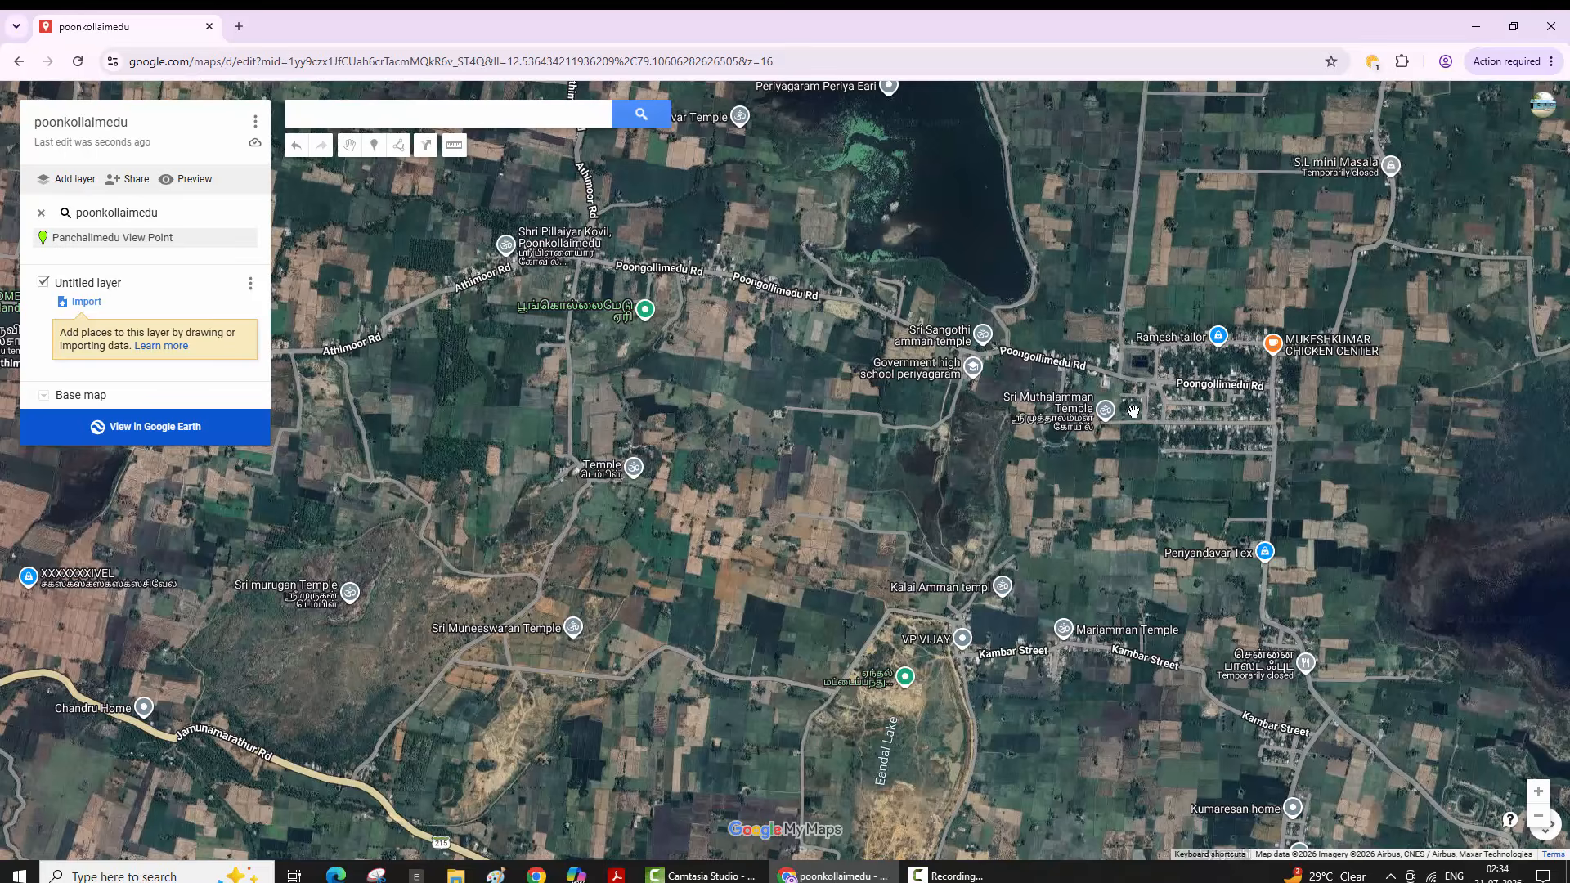
- Open a blank browser tab, return to the map tab, and nudge the view north-west
{"action": "key", "text": "ctrl+t"}
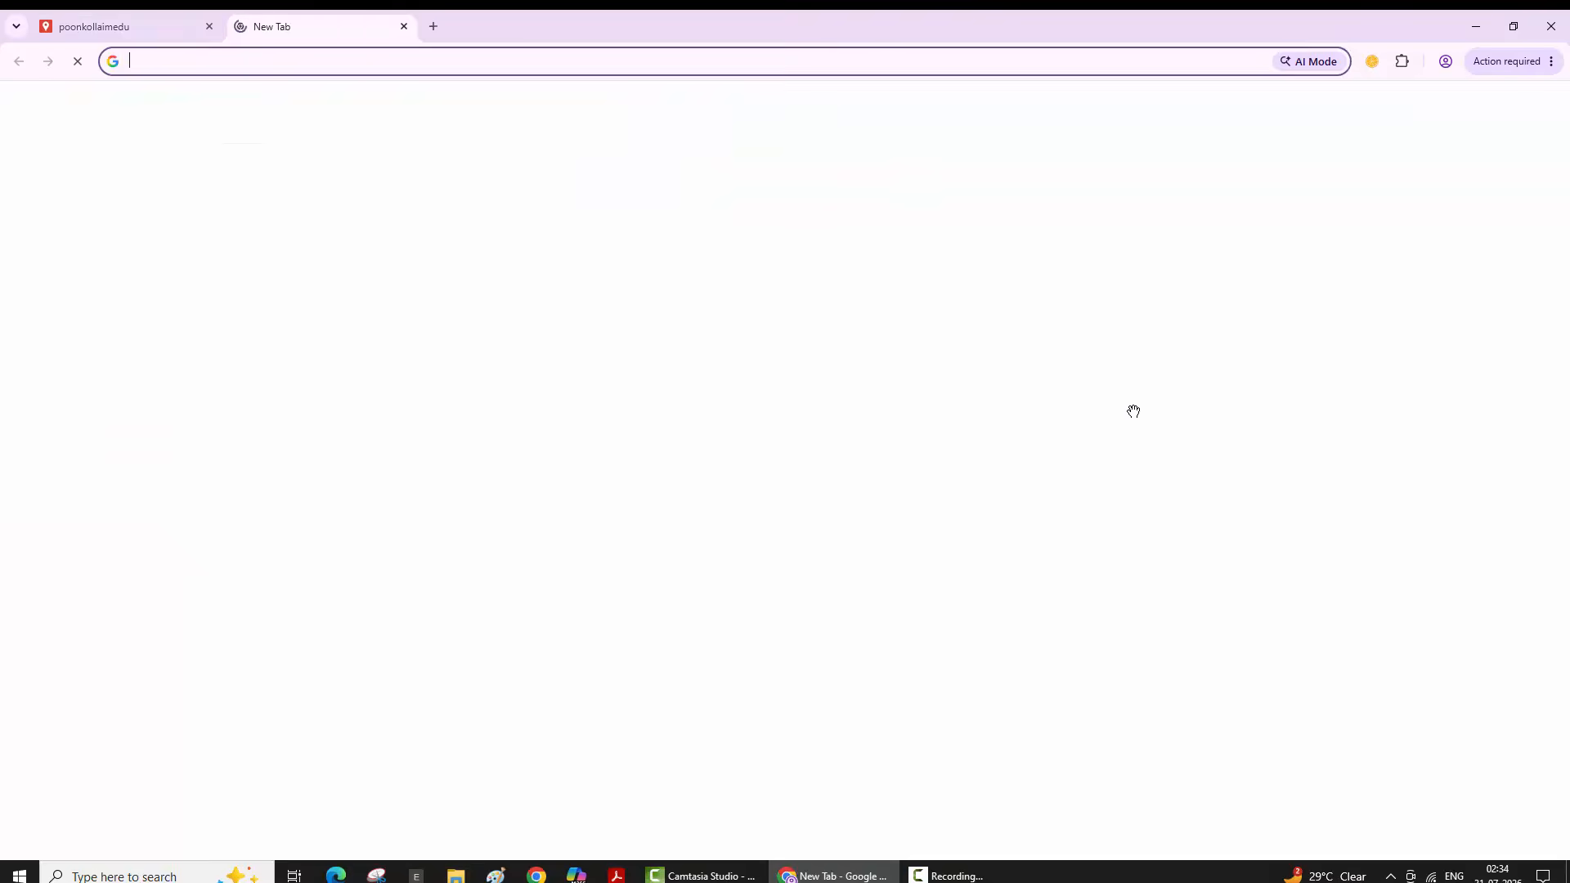
{"action": "key", "text": "ctrl+shift+Tab"}
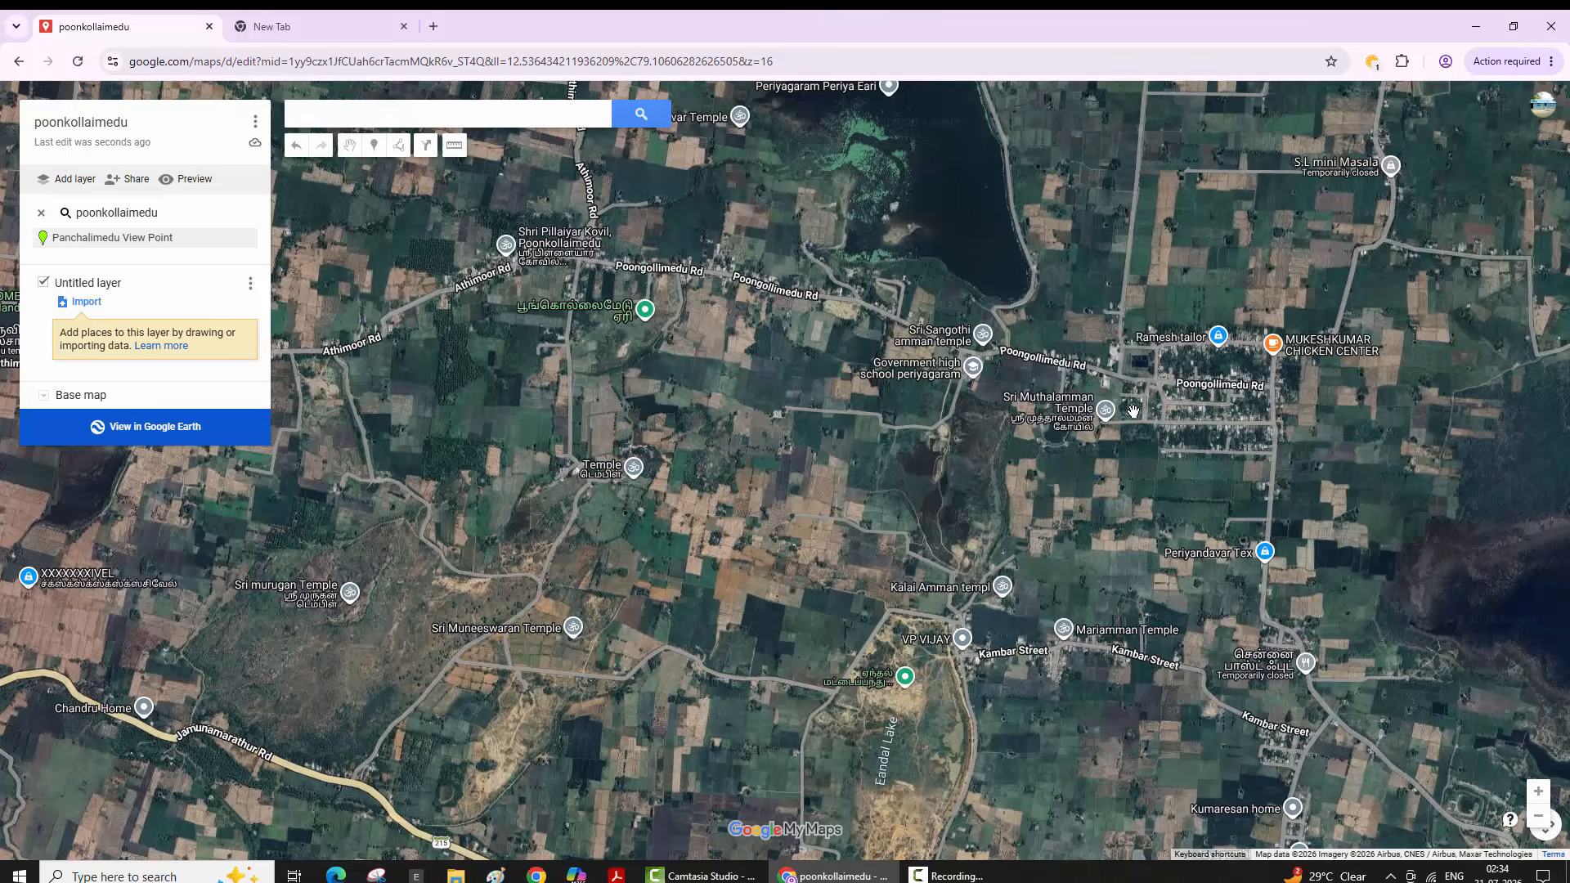
{"action": "scroll", "coordinate": [1133, 411], "scroll_direction": "down", "scroll_amount": 1}
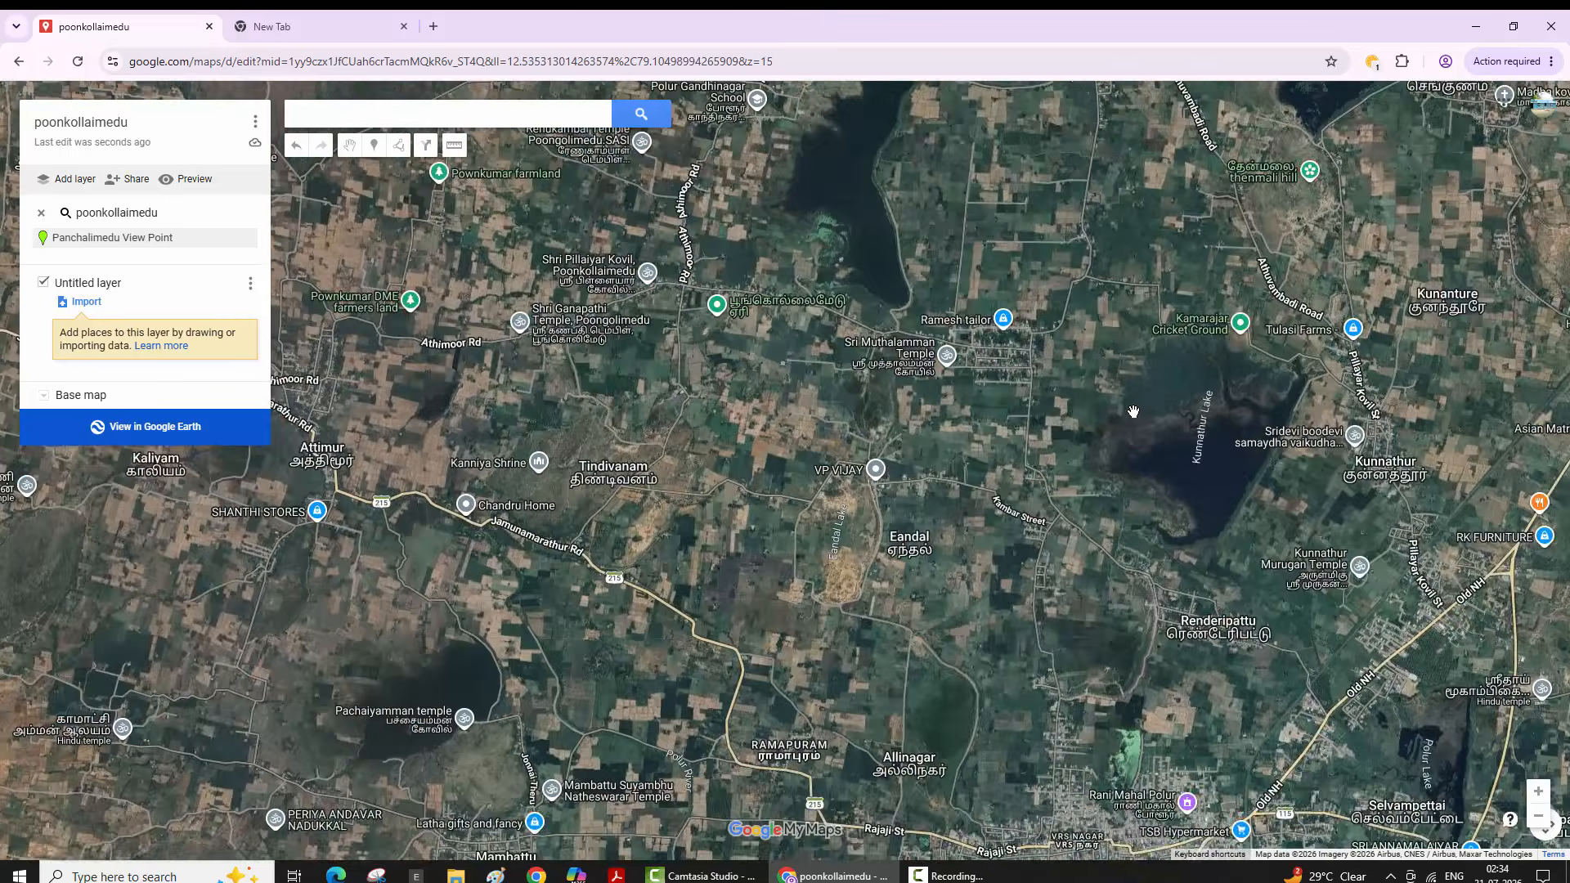
{"action": "scroll", "coordinate": [1132, 411], "scroll_direction": "up", "scroll_amount": 1}
{"action": "key", "text": "Up"}
{"action": "key", "text": "Left"}
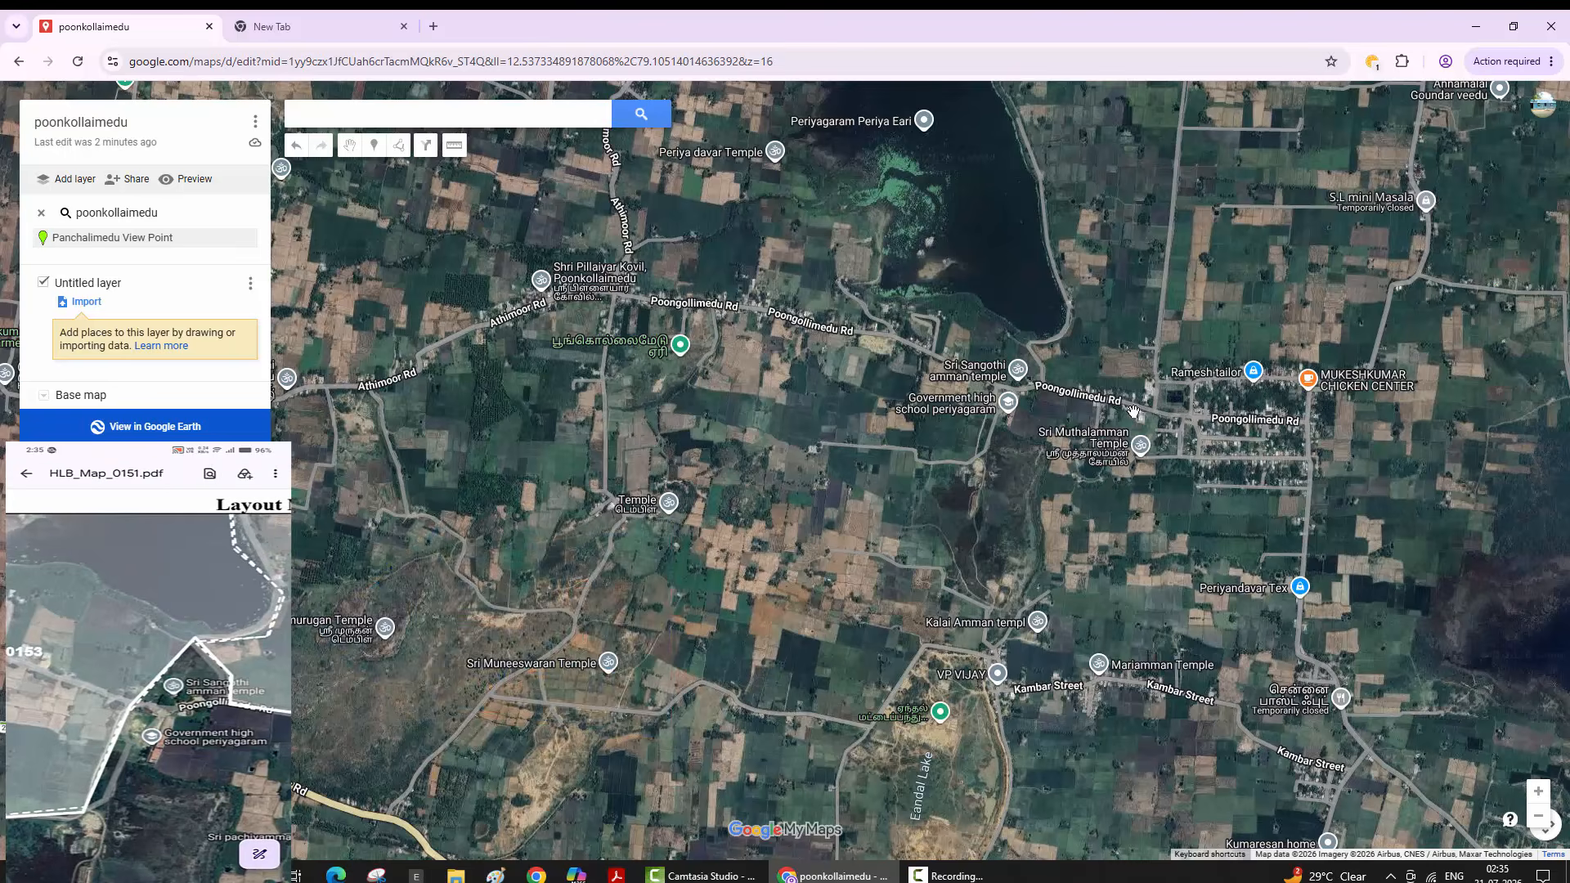
- Pan and zoom along Poongollimedu Rd to locate the lake beside the village
{"action": "scroll", "coordinate": [1133, 410], "scroll_direction": "down", "scroll_amount": 2}
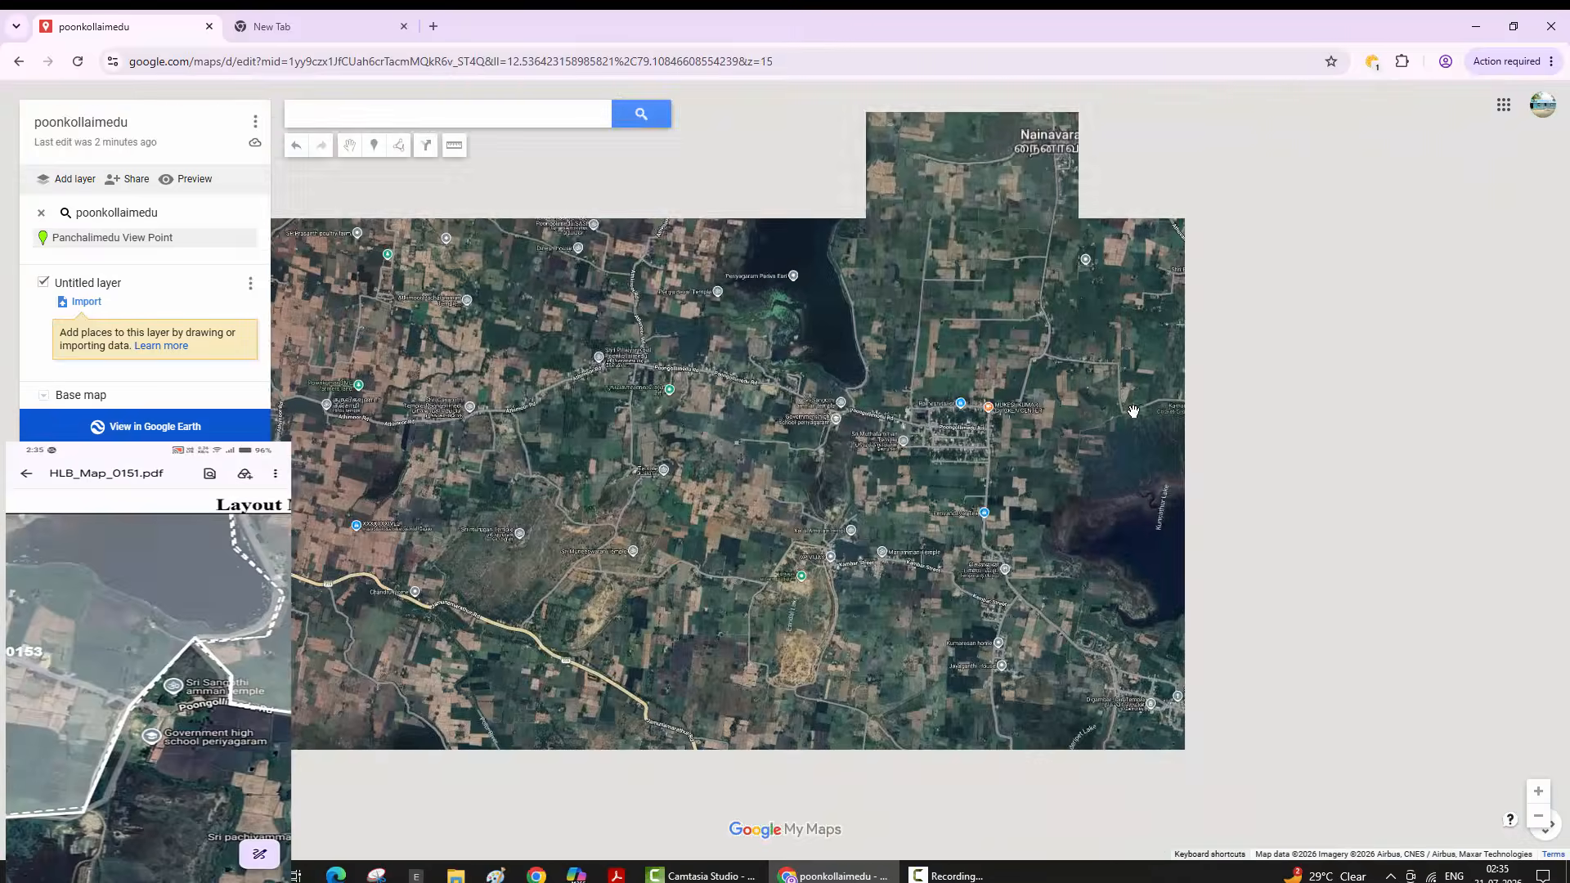
{"action": "scroll", "coordinate": [1133, 410], "scroll_direction": "up", "scroll_amount": 2}
{"action": "key", "text": "Down"}
{"action": "key", "text": "Down"}
{"action": "scroll", "coordinate": [1133, 410], "scroll_direction": "down", "scroll_amount": 1}
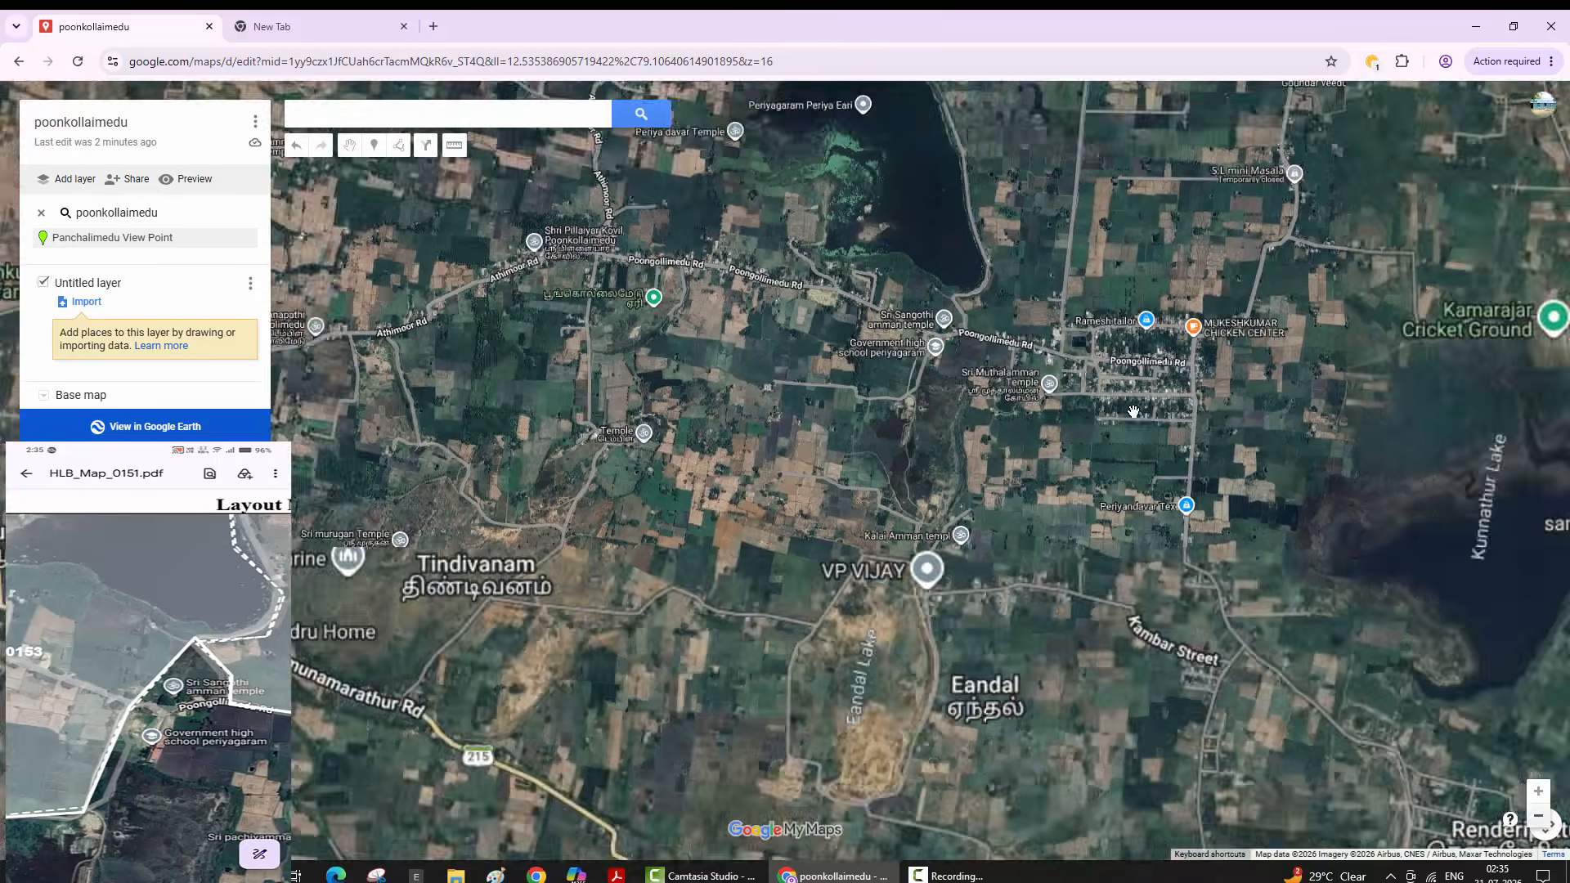
{"action": "key", "text": "plus"}
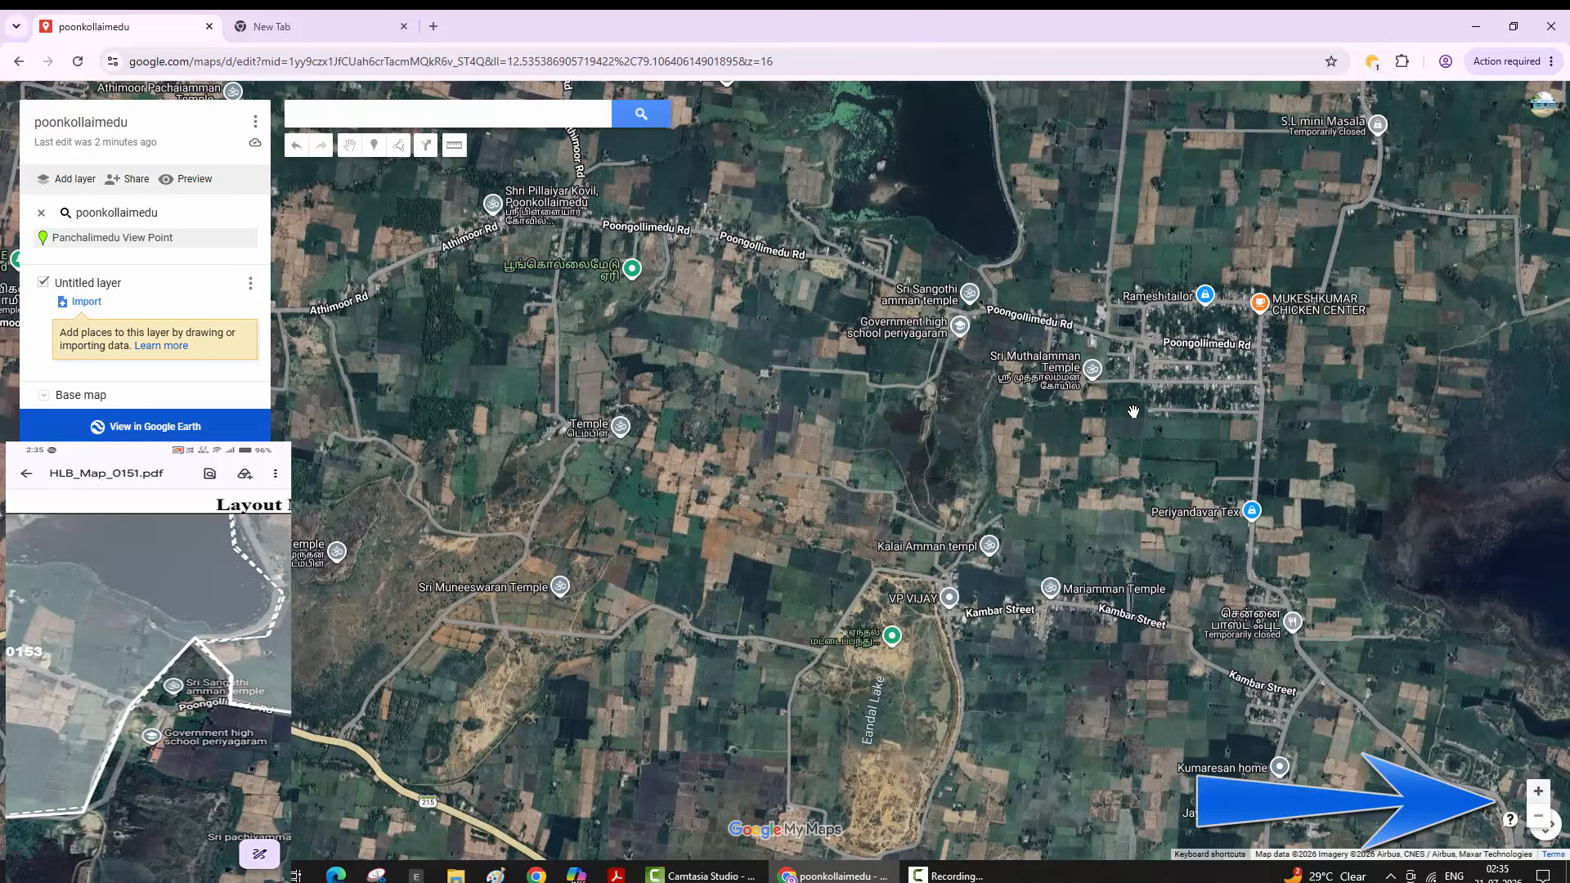
{"action": "key", "text": "Up"}
{"action": "key", "text": "Left"}
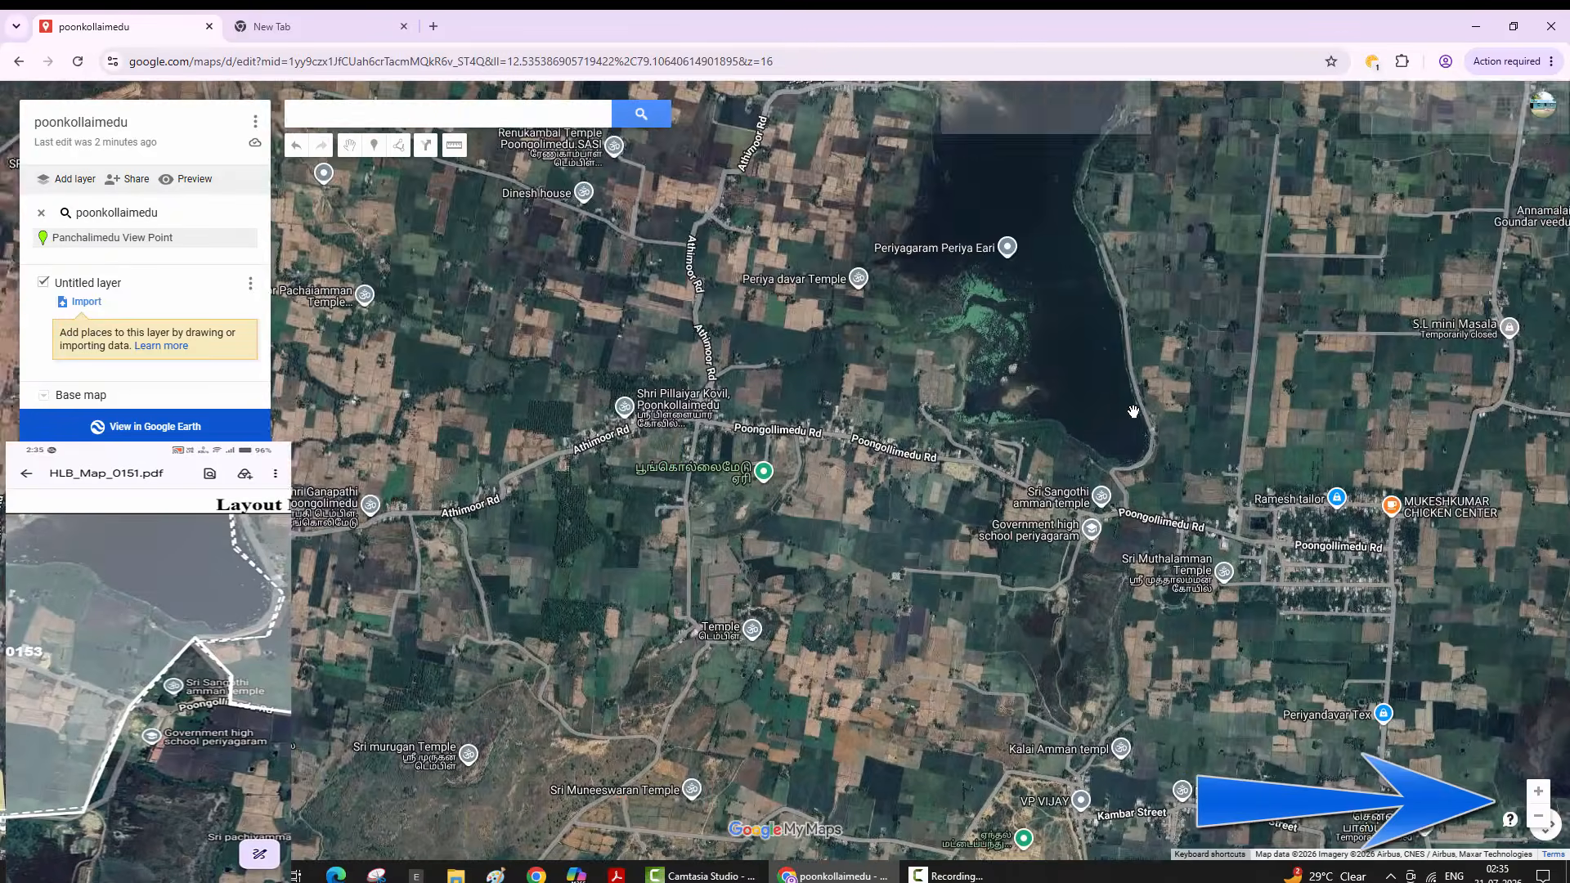
{"action": "key", "text": "plus"}
{"action": "key", "text": "plus"}
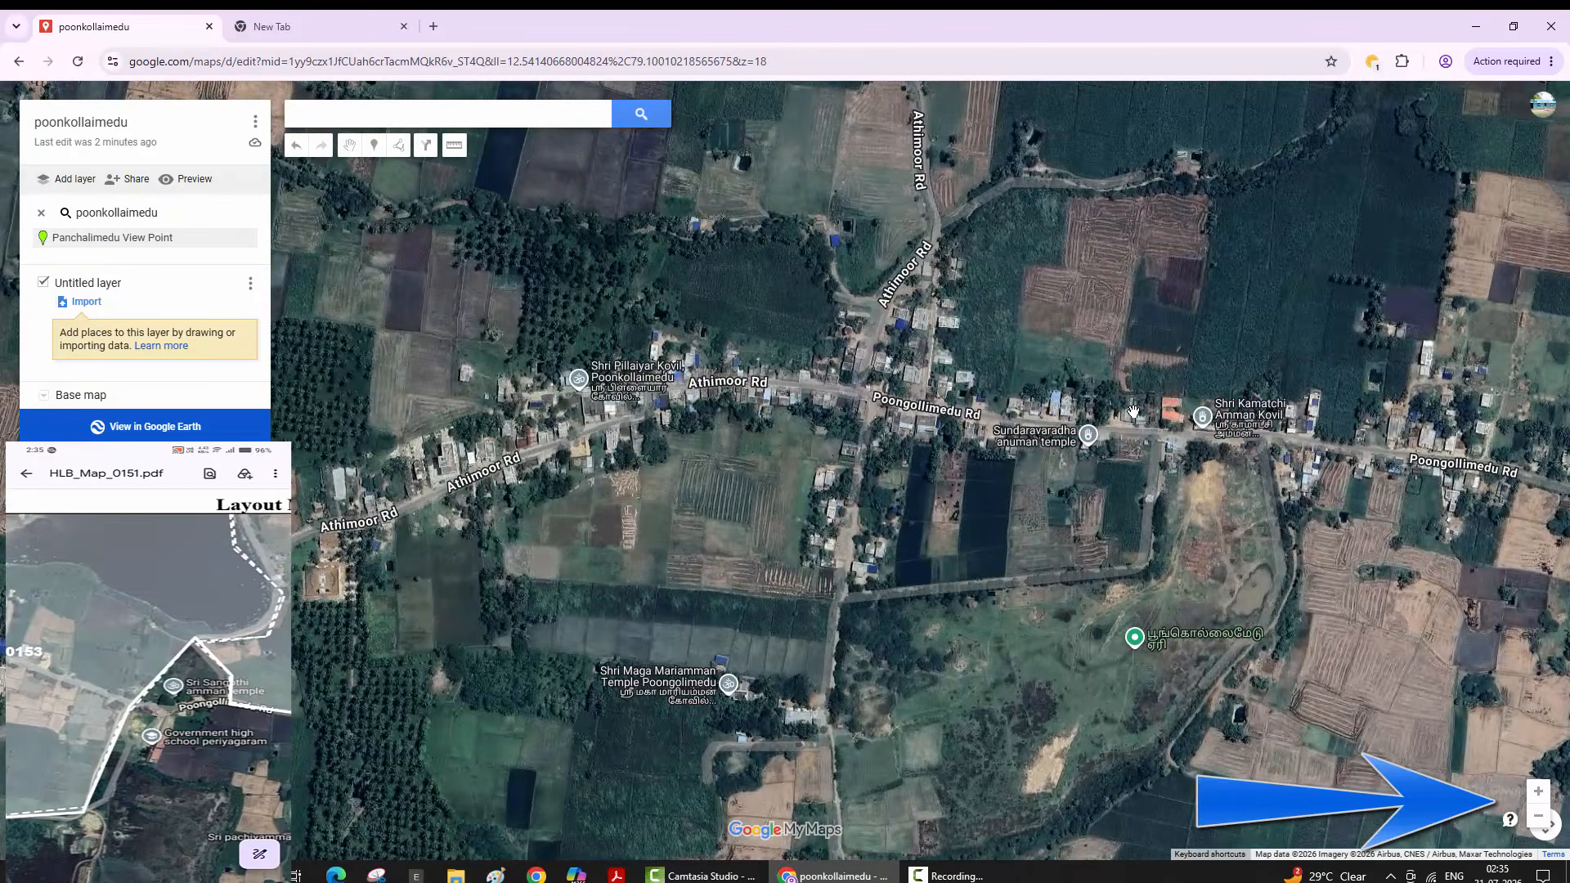
{"action": "key", "text": "minus"}
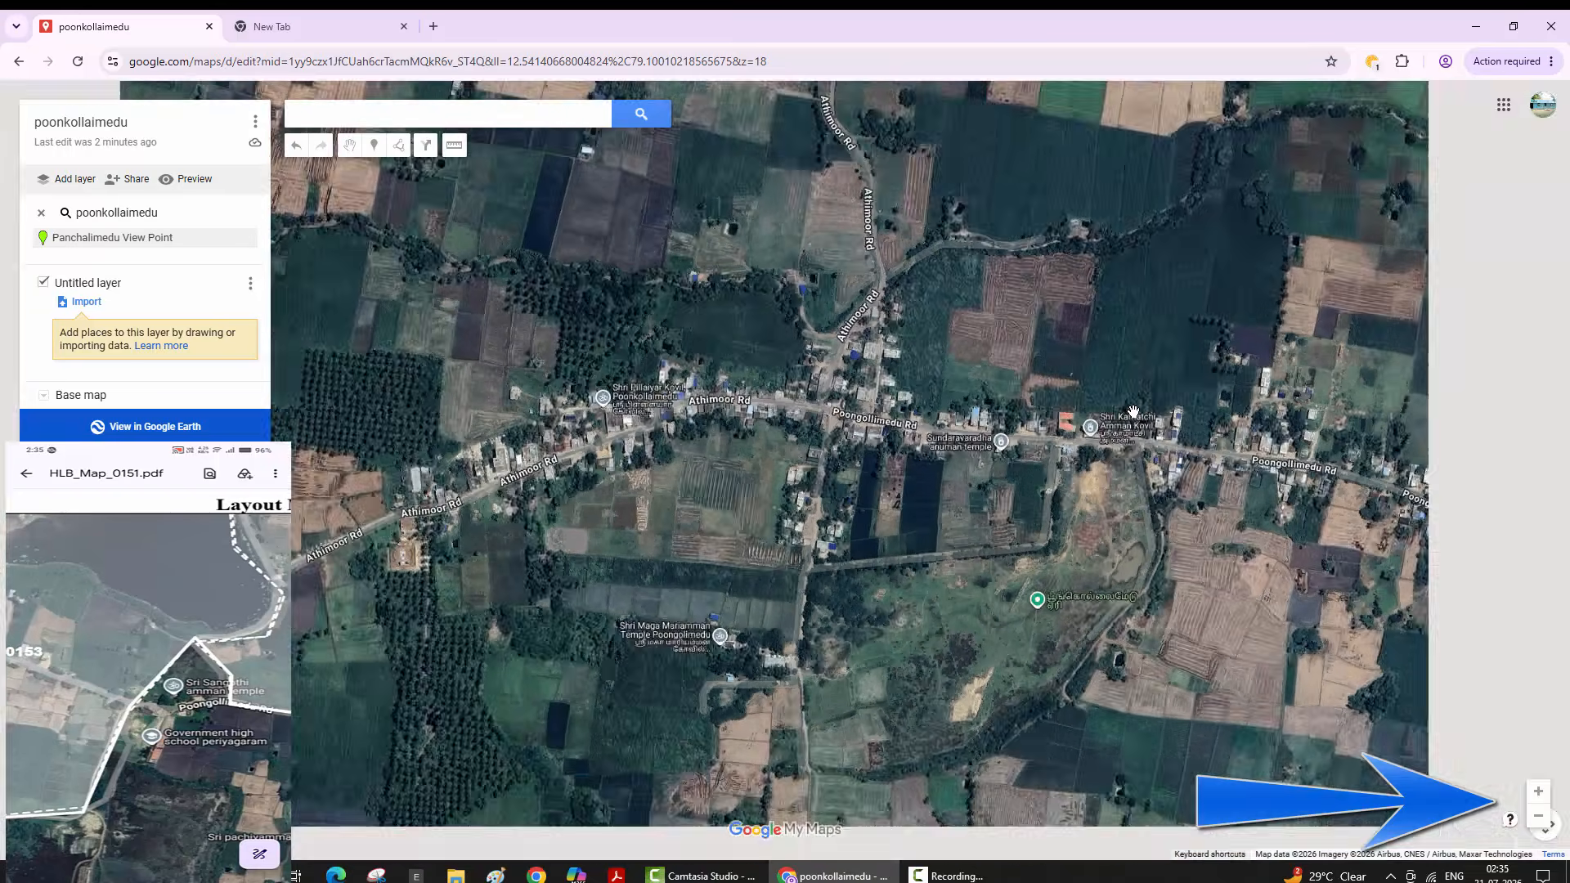
{"action": "key", "text": "plus"}
{"action": "key", "text": "Right"}
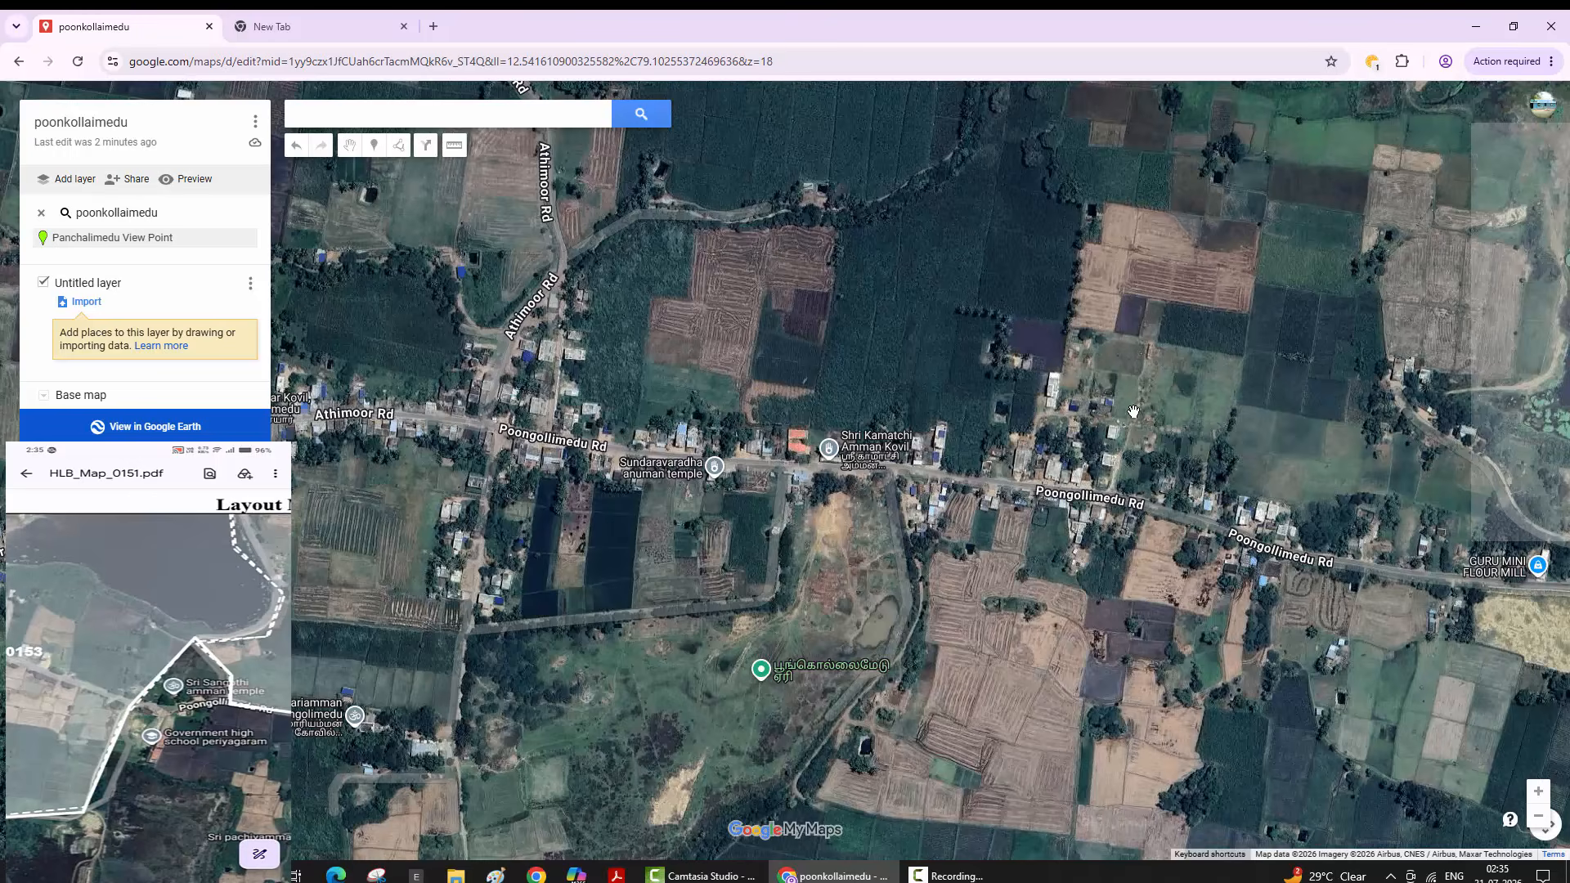
{"action": "key", "text": "minus"}
{"action": "key", "text": "minus"}
{"action": "key", "text": "Right"}
{"action": "key", "text": "Right"}
{"action": "key", "text": "Right"}
{"action": "key", "text": "Right"}
{"action": "key", "text": "minus"}
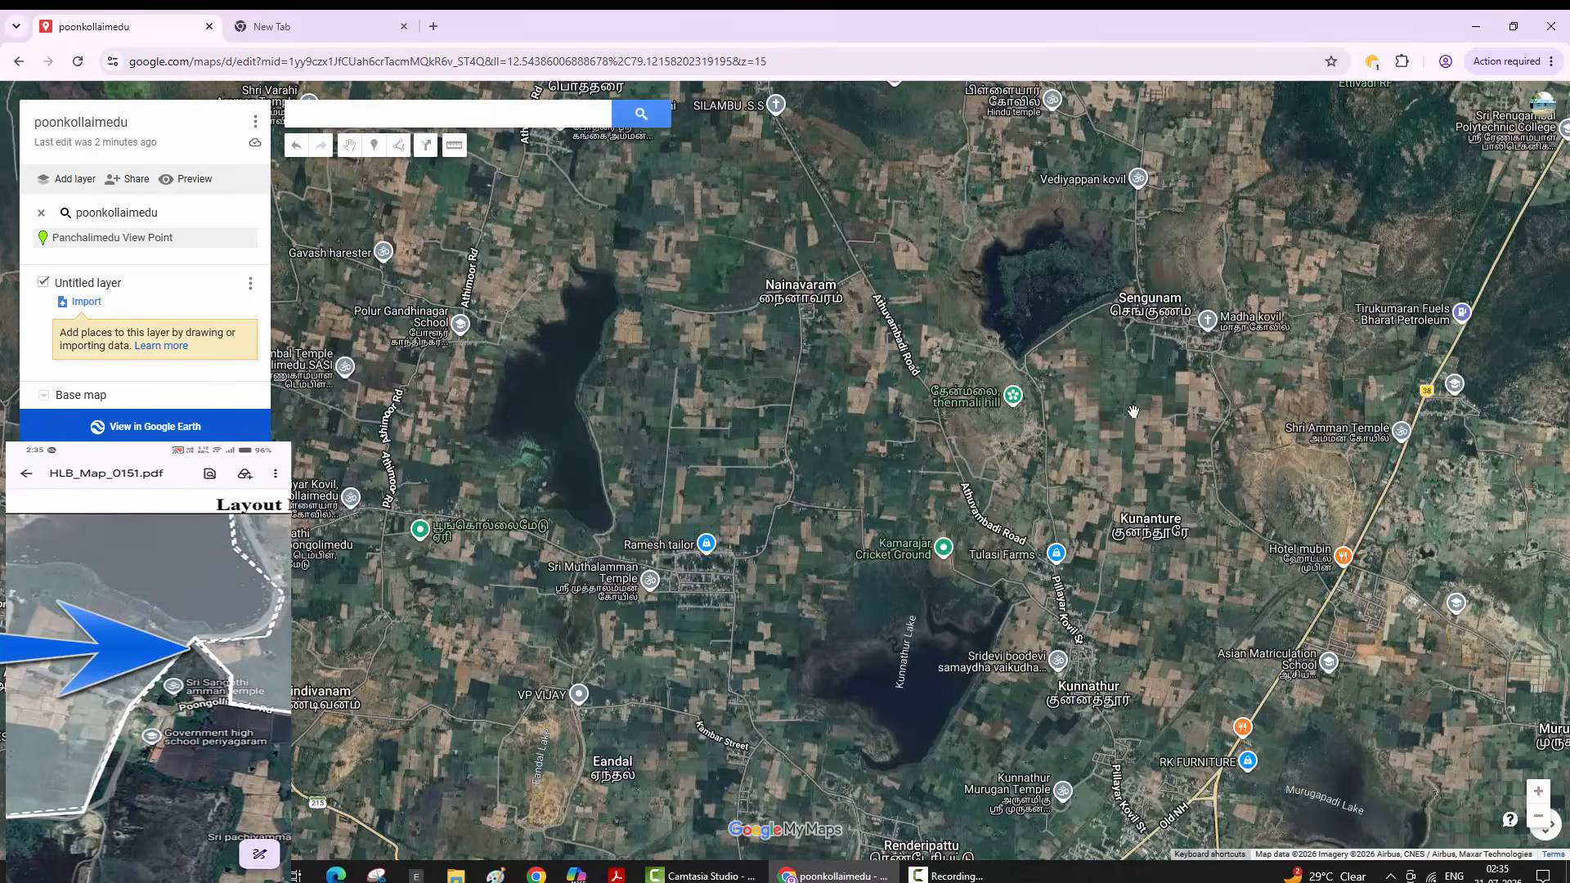
{"action": "key", "text": "Left"}
{"action": "key", "text": "plus"}
- Zoom in on the village's lake-shore edge and select the Draw a line tool
{"action": "key", "text": "plus"}
{"action": "key", "text": "Down"}
{"action": "key", "text": "Right"}
{"action": "key", "text": "plus"}
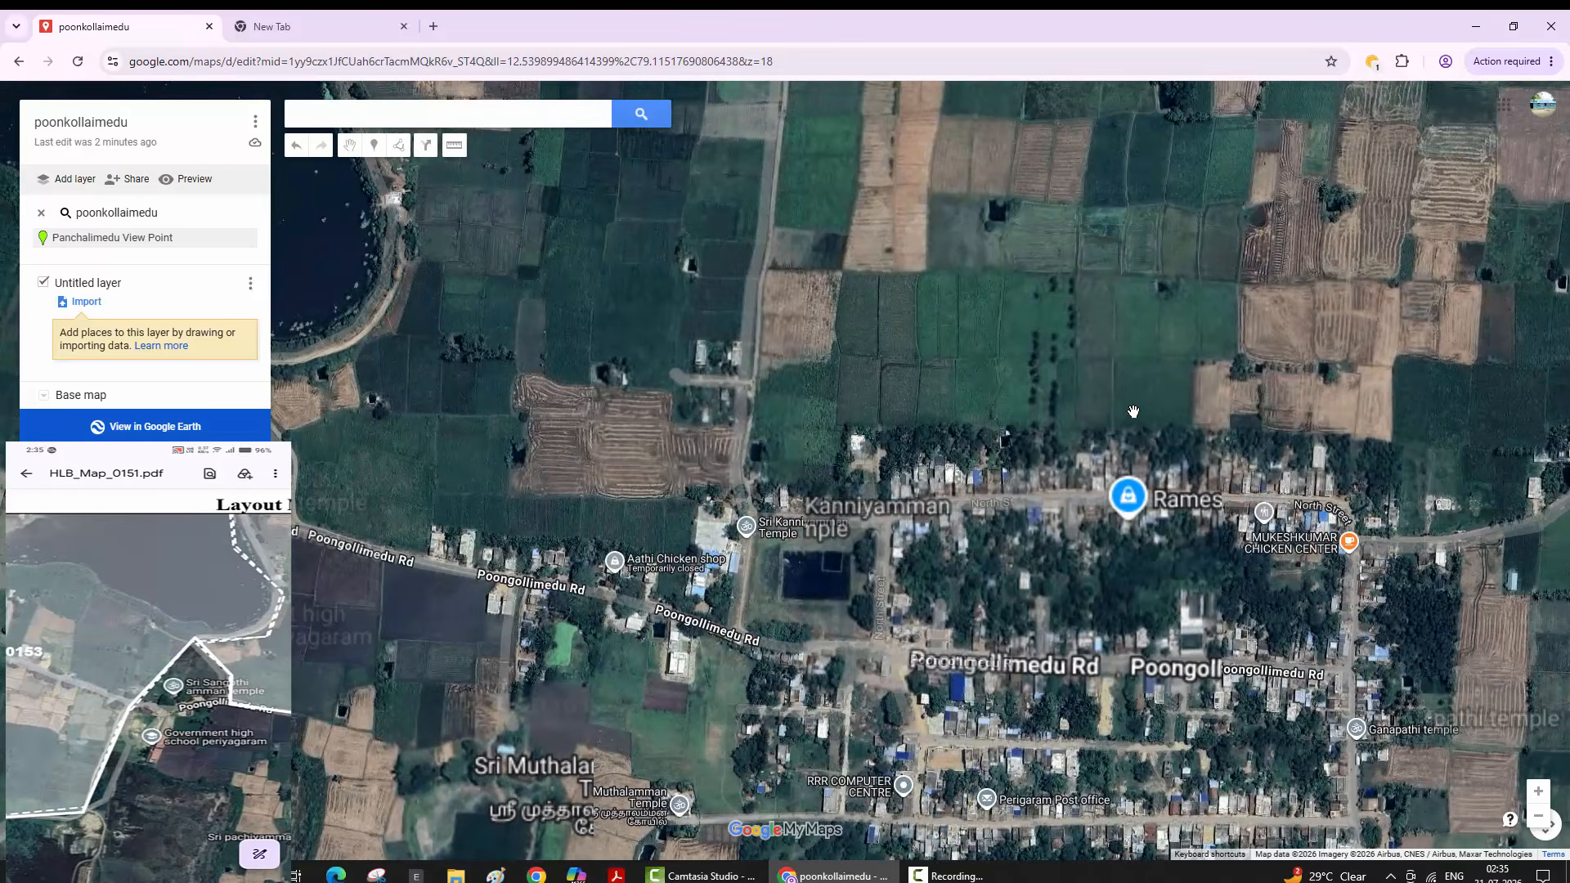
{"action": "key", "text": "Down"}
{"action": "key", "text": "Left"}
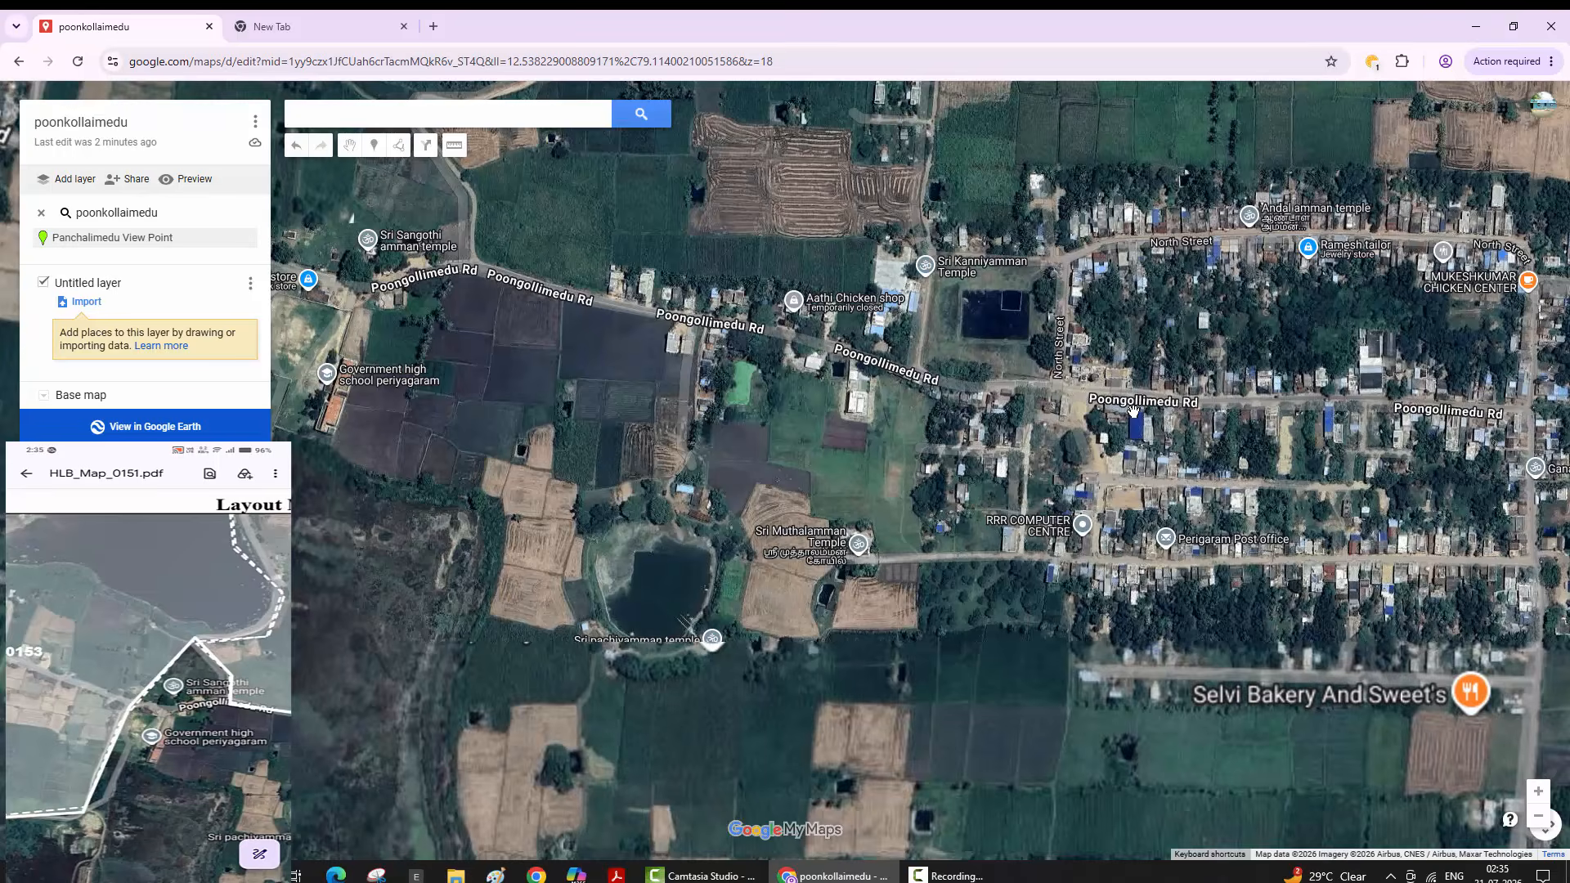
{"action": "key", "text": "minus"}
{"action": "key", "text": "Down"}
{"action": "key", "text": "Right"}
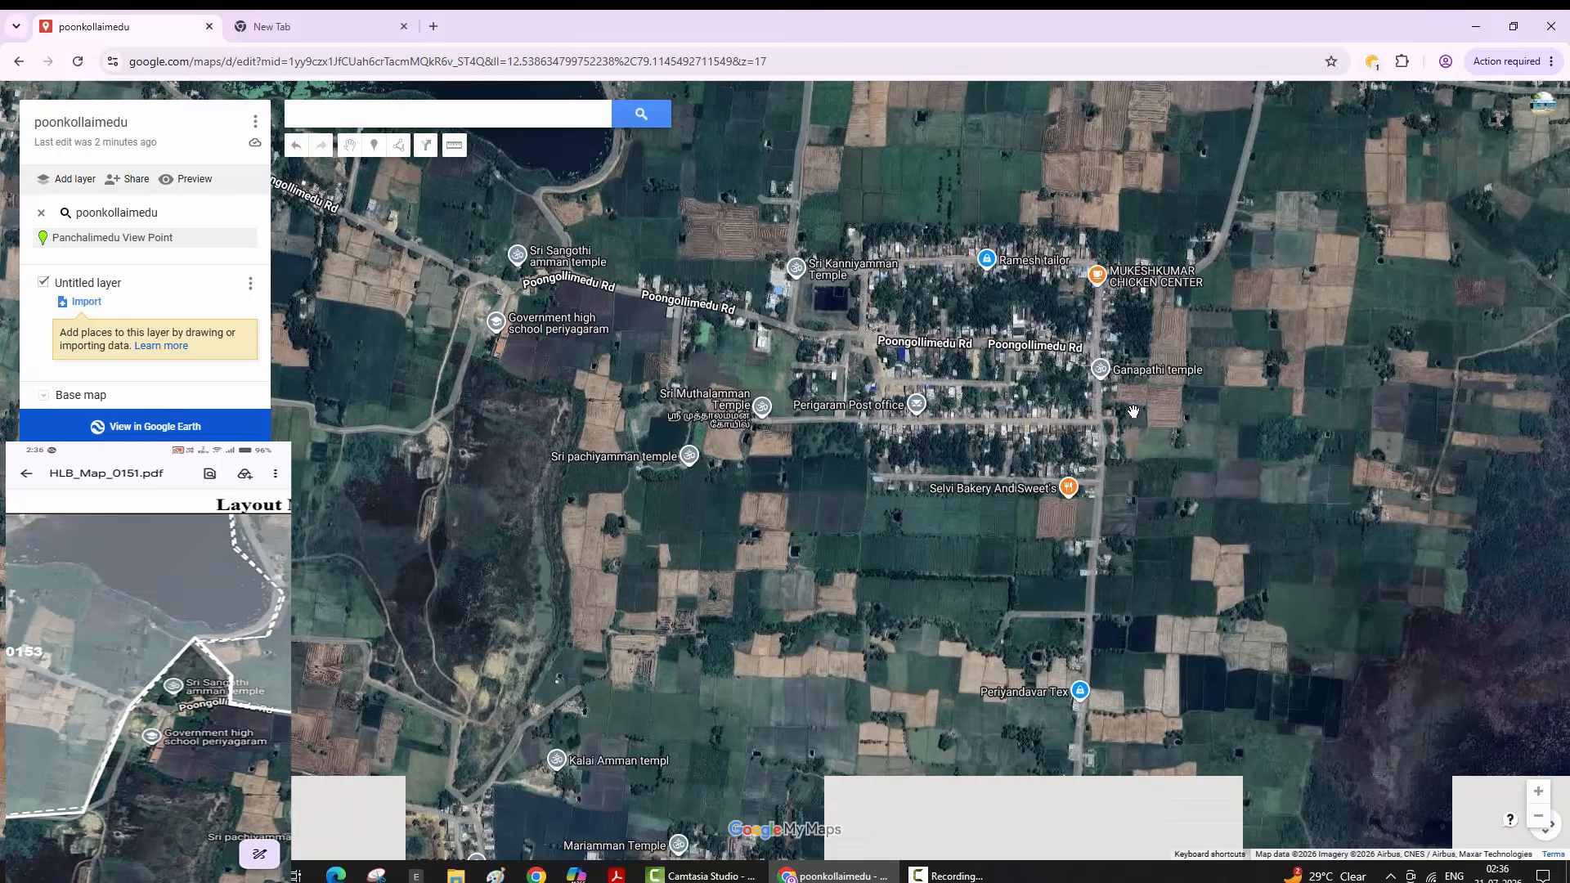
{"action": "key", "text": "plus"}
{"action": "key", "text": "Up"}
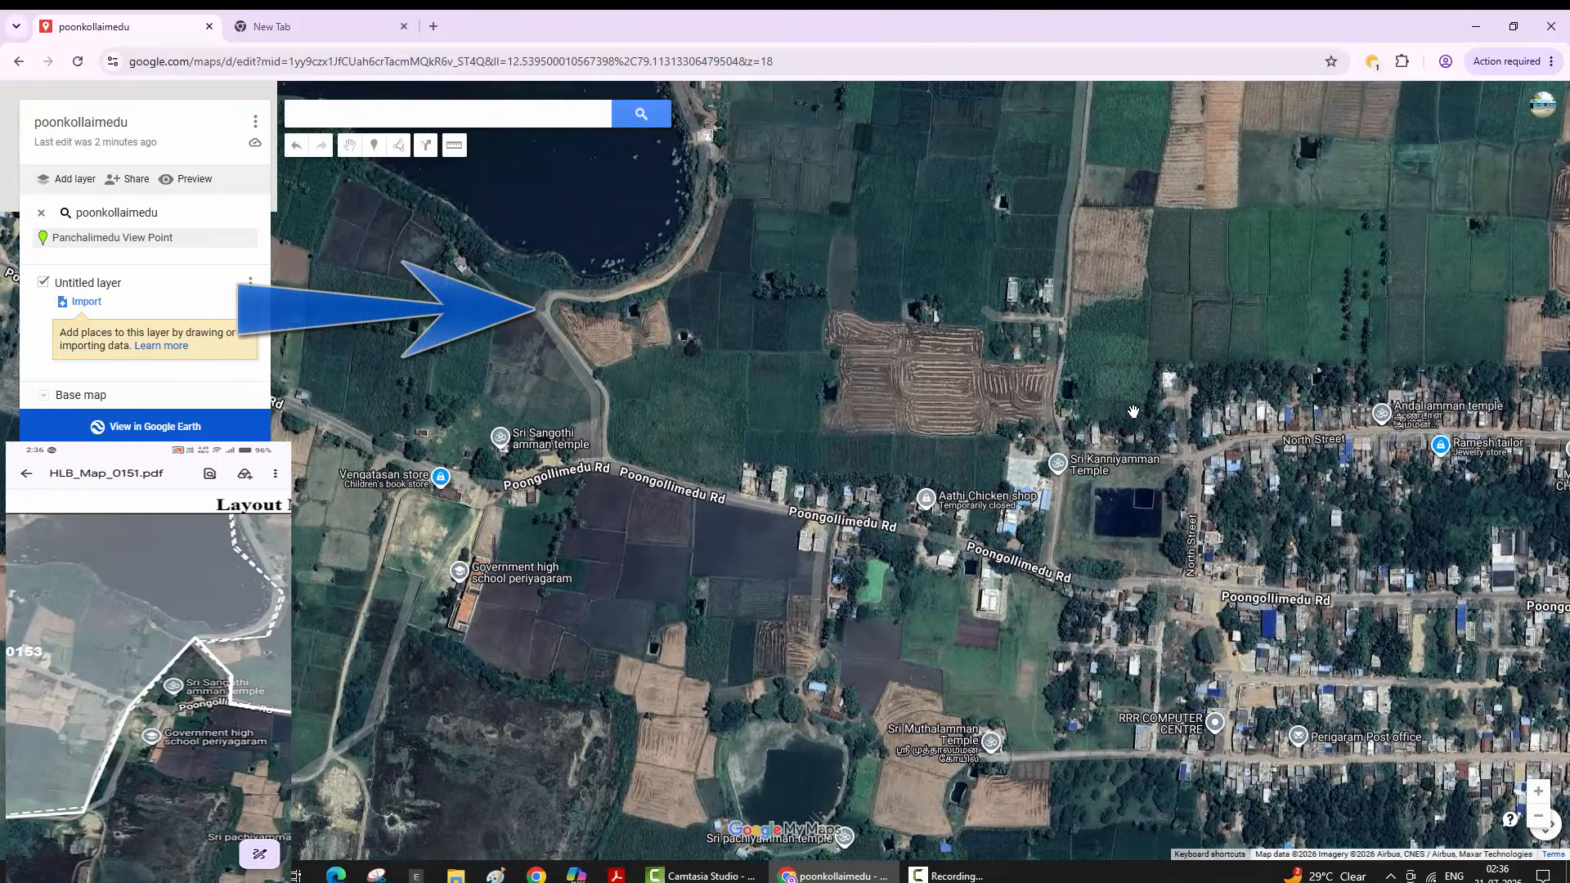
{"action": "key", "text": "m"}
{"action": "key", "text": "l"}
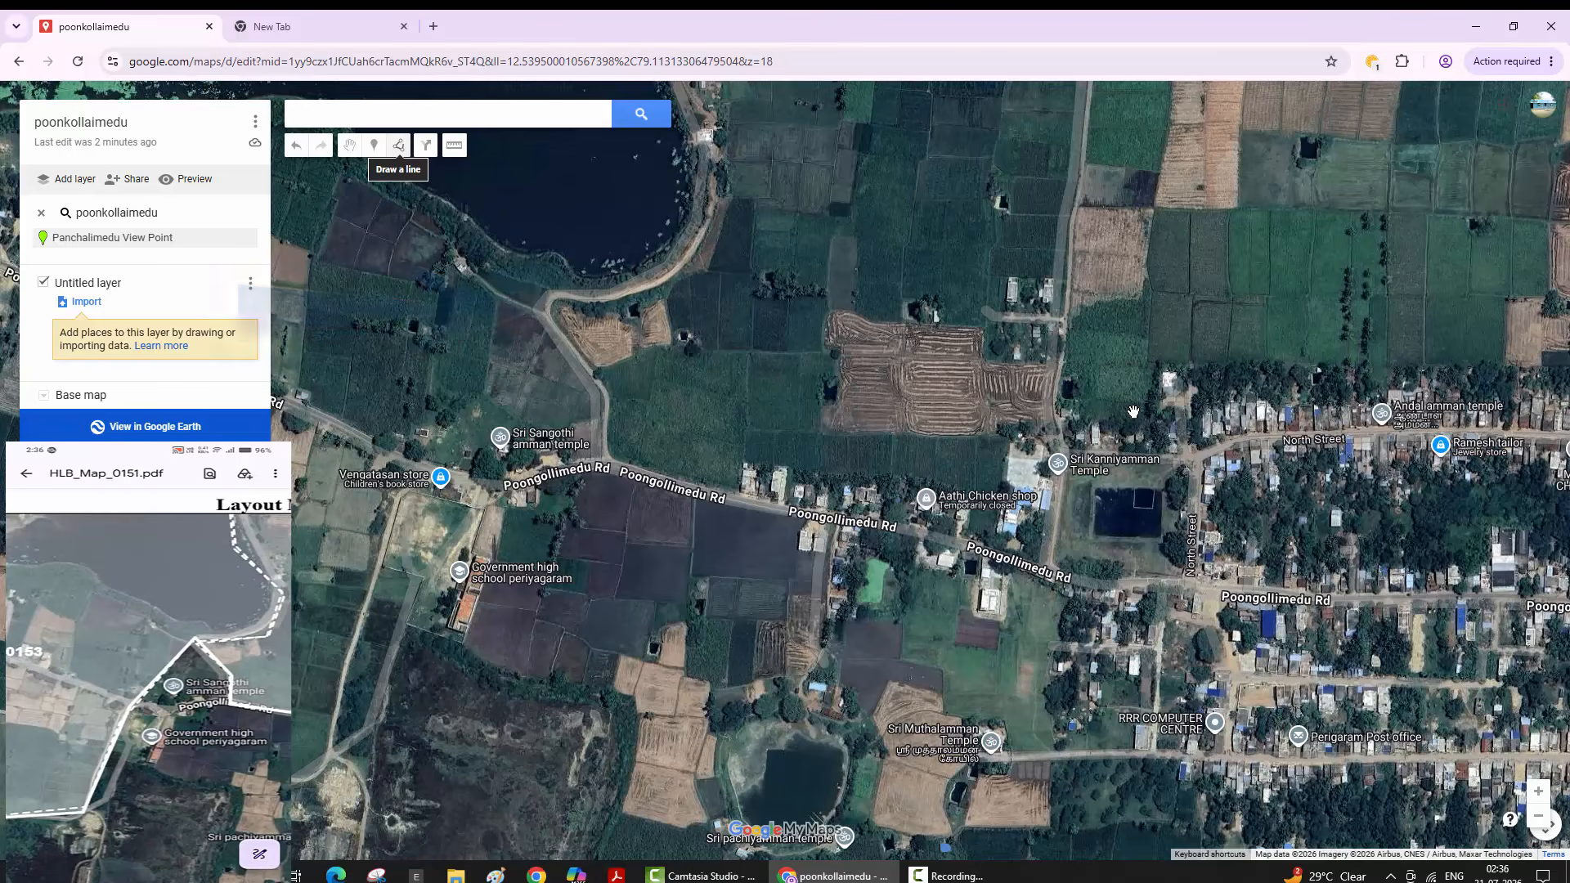
- Place boundary points from the lake shore down to Poongollimedu Rd, then follow the road east
{"action": "key", "text": "l"}
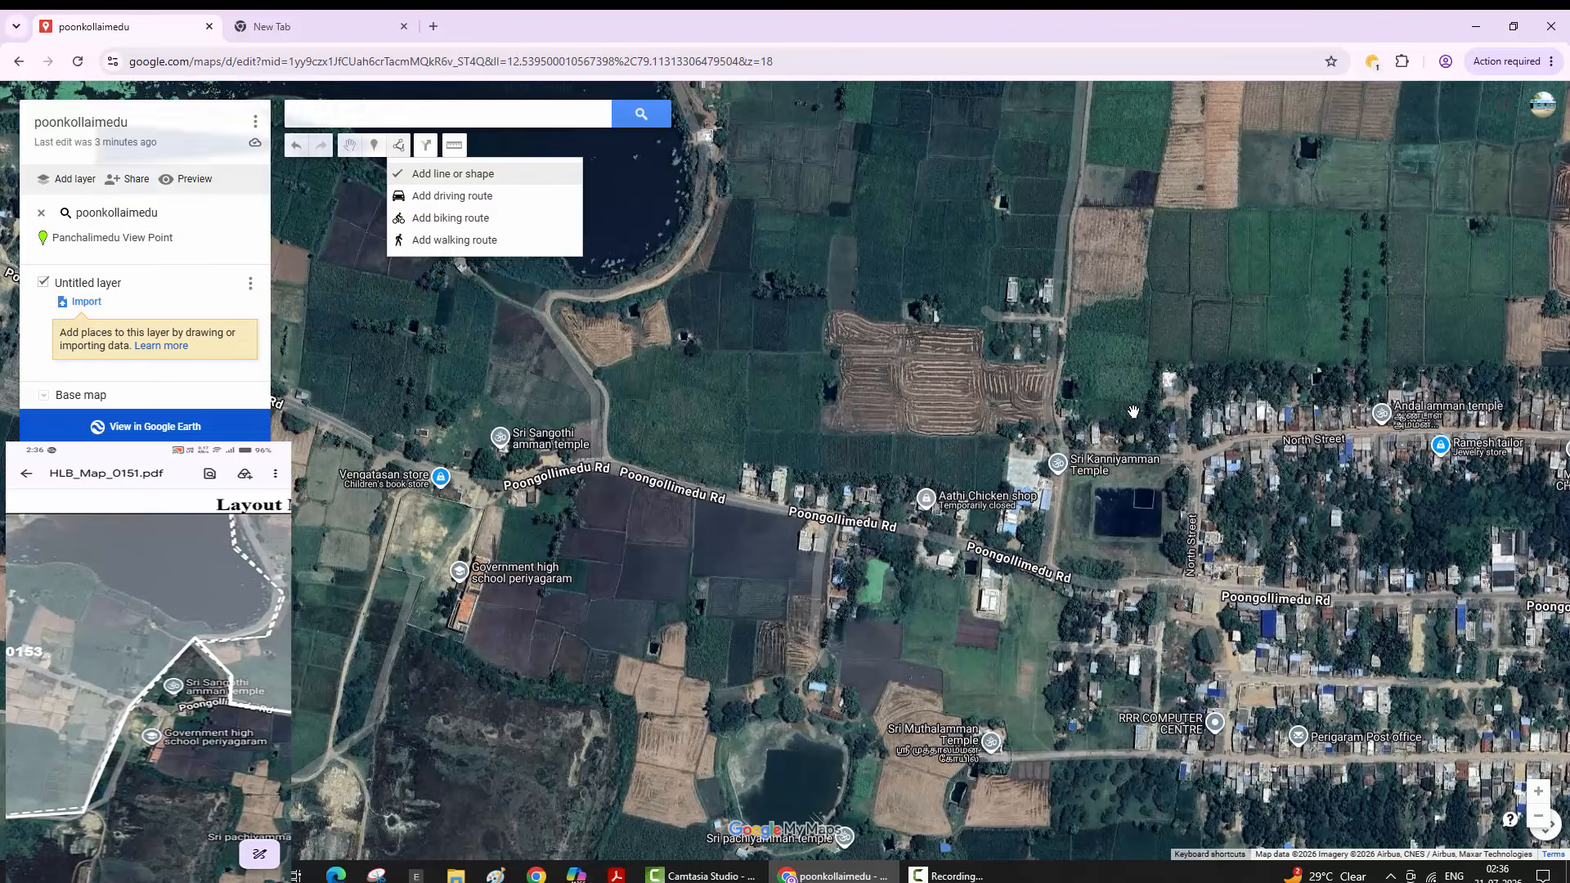
{"action": "key", "text": "Escape"}
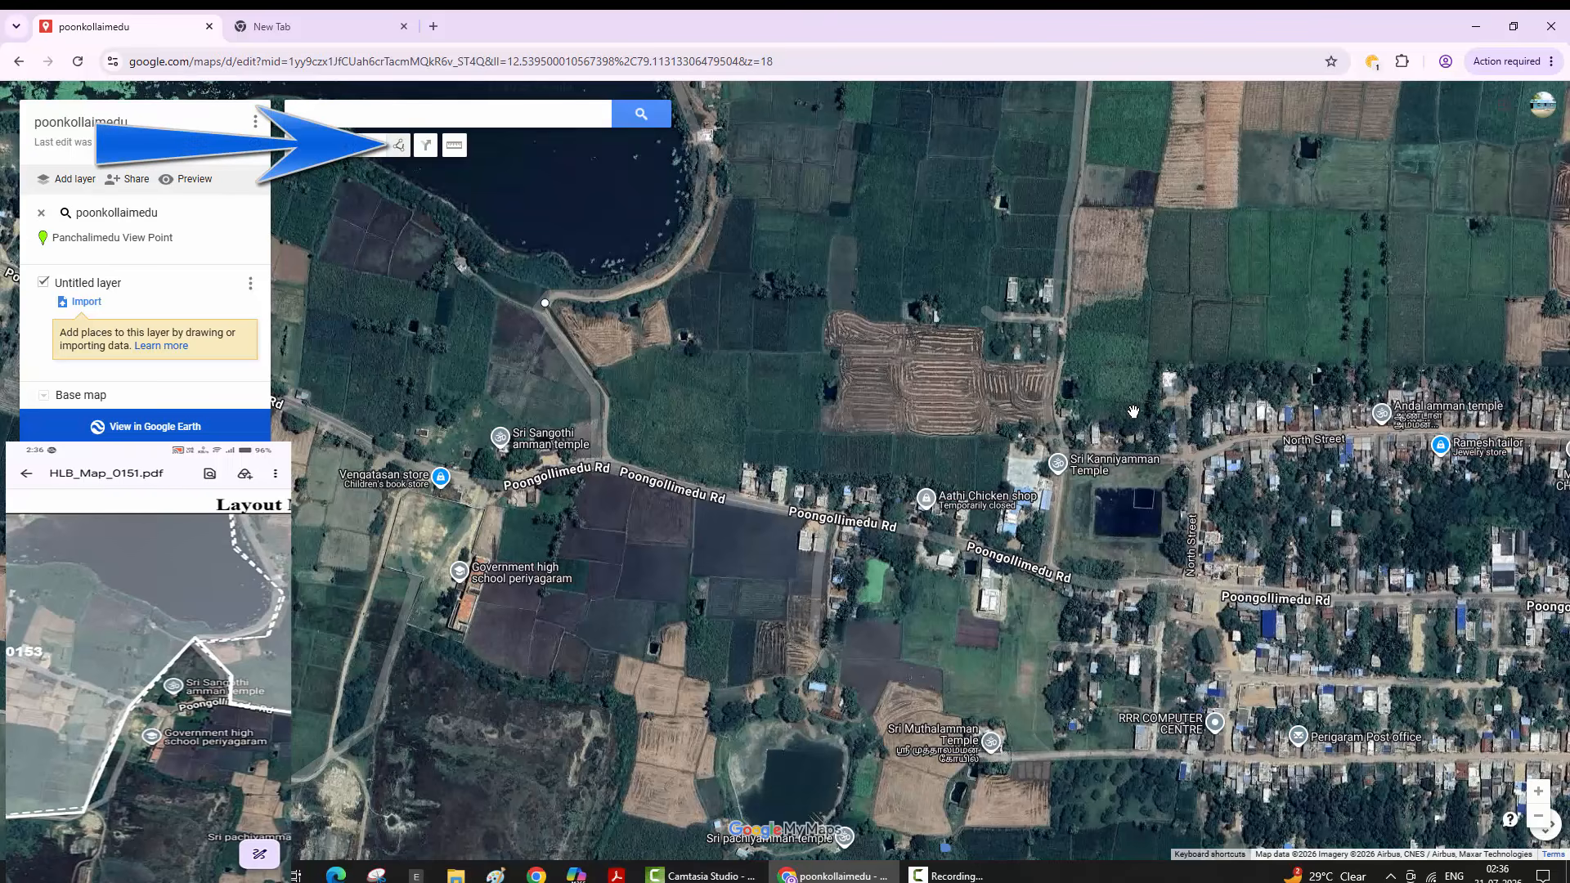
{"action": "left_click", "coordinate": [609, 395]}
{"action": "left_click", "coordinate": [609, 459]}
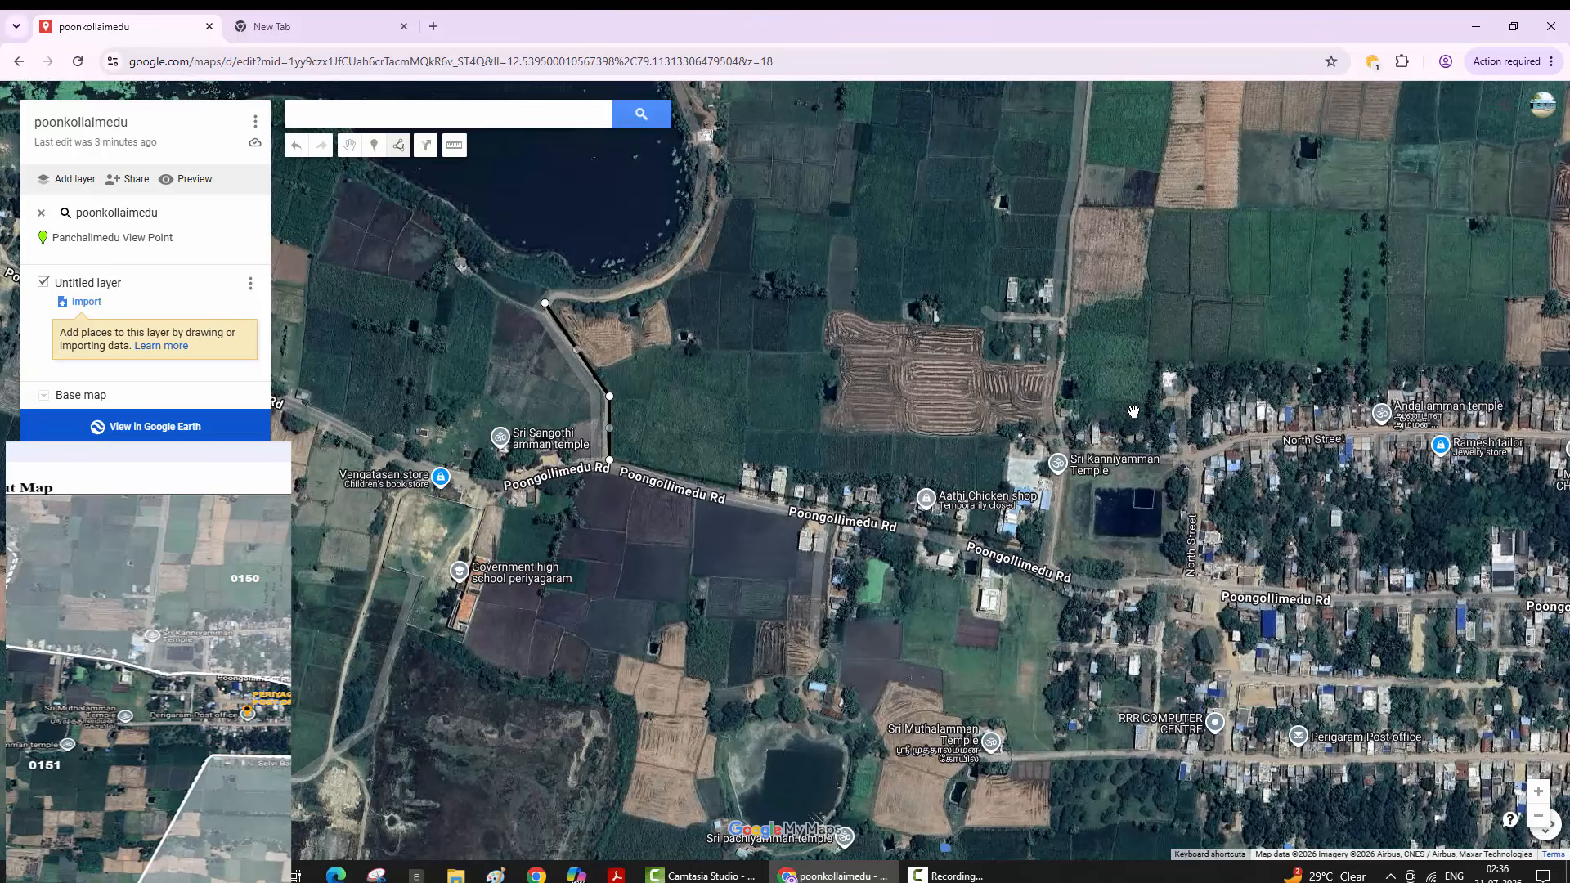
{"action": "key", "text": "ctrl+y"}
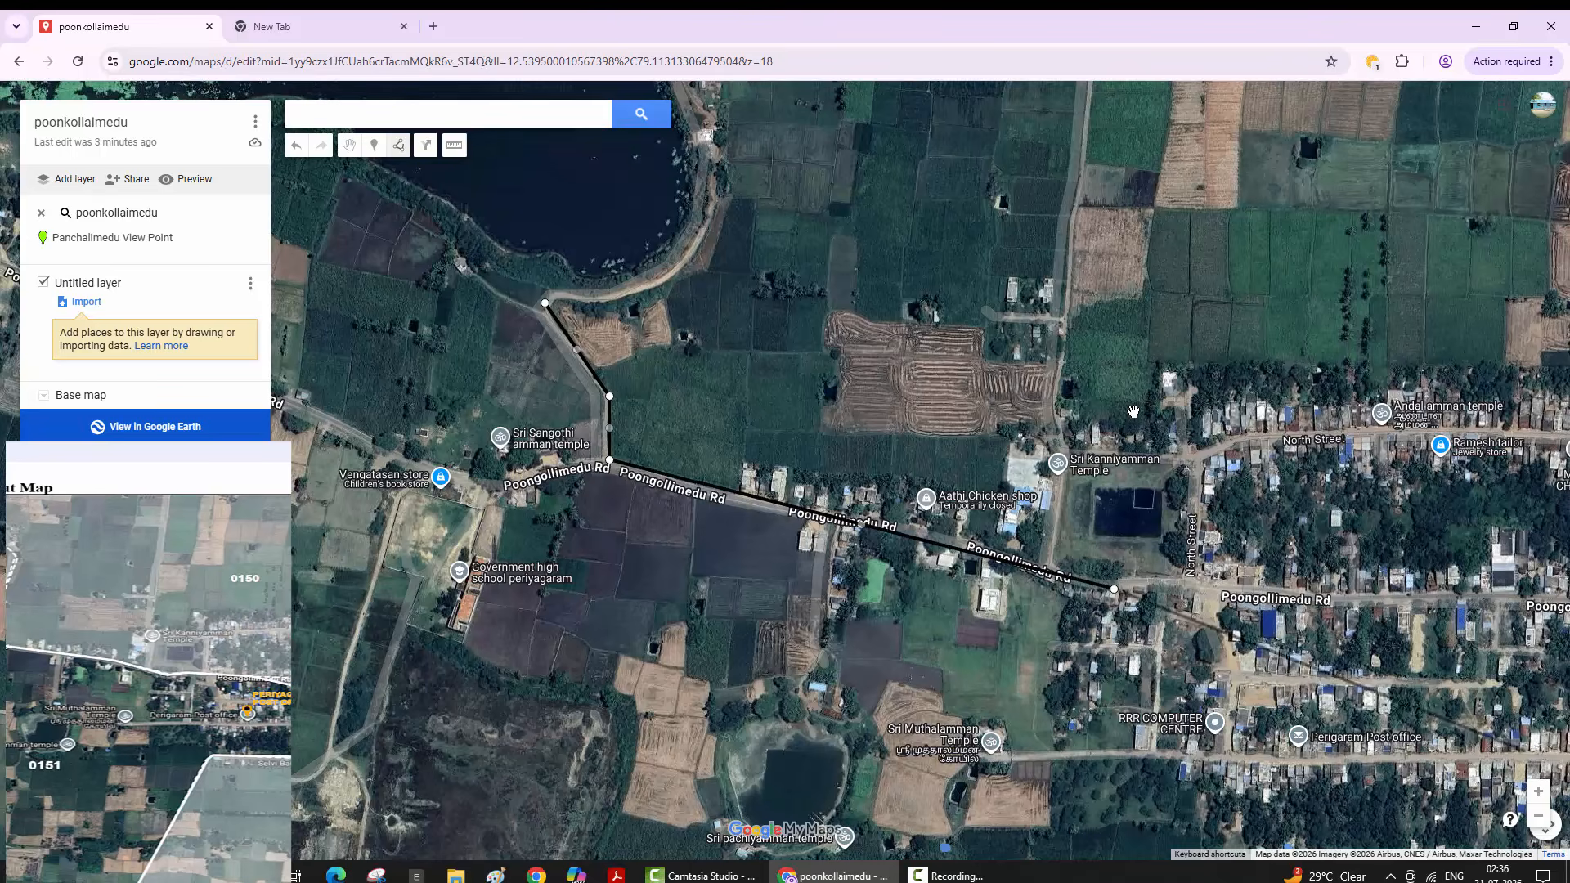
{"action": "key", "text": "minus"}
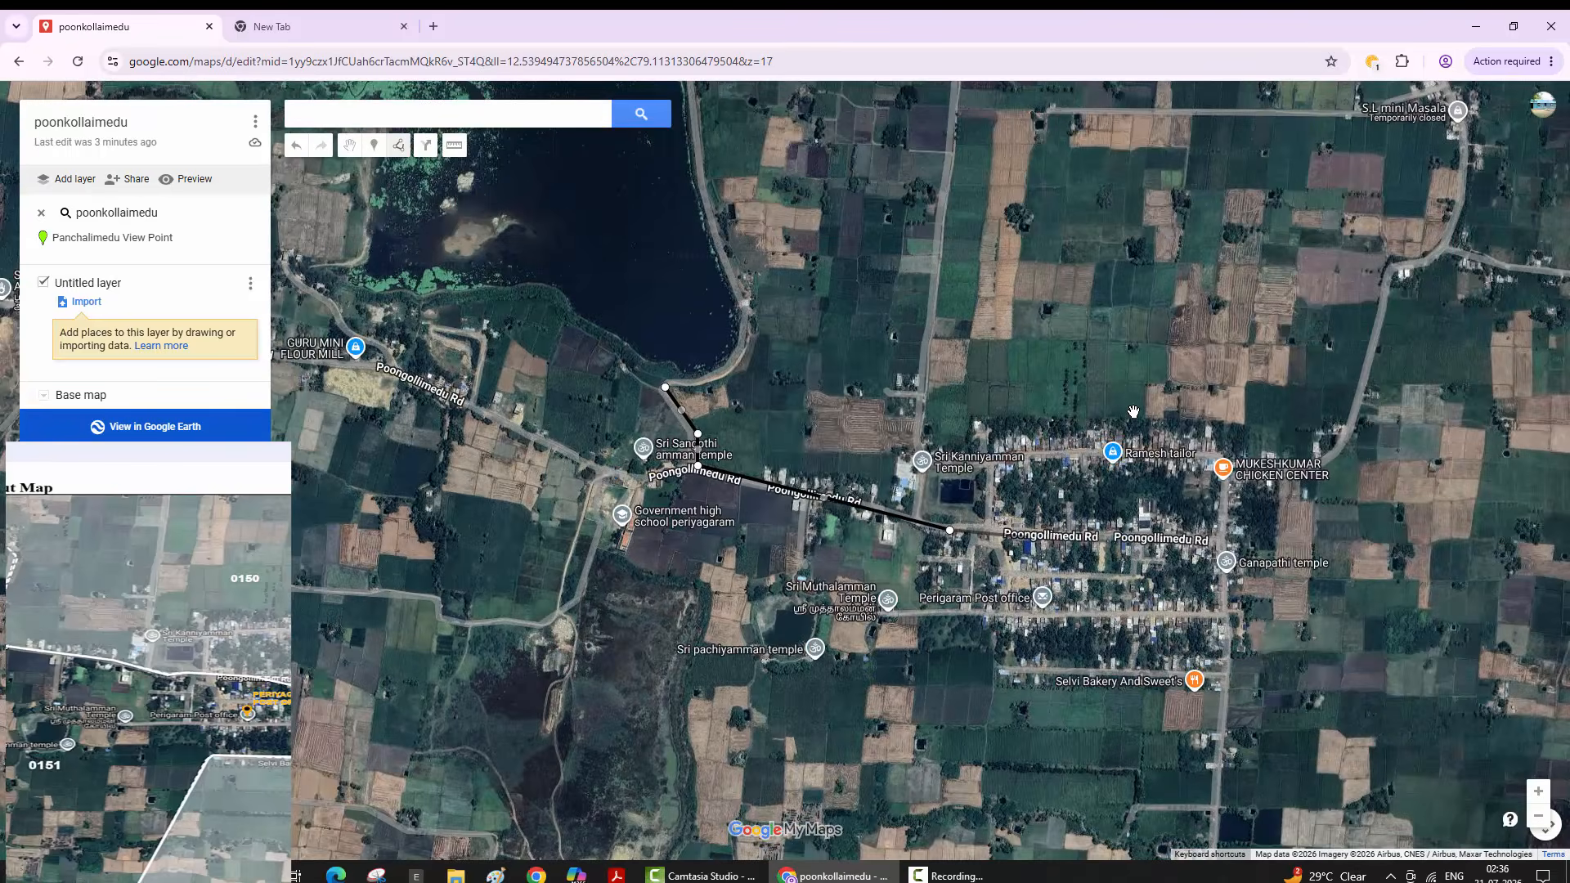
{"action": "key", "text": "Right"}
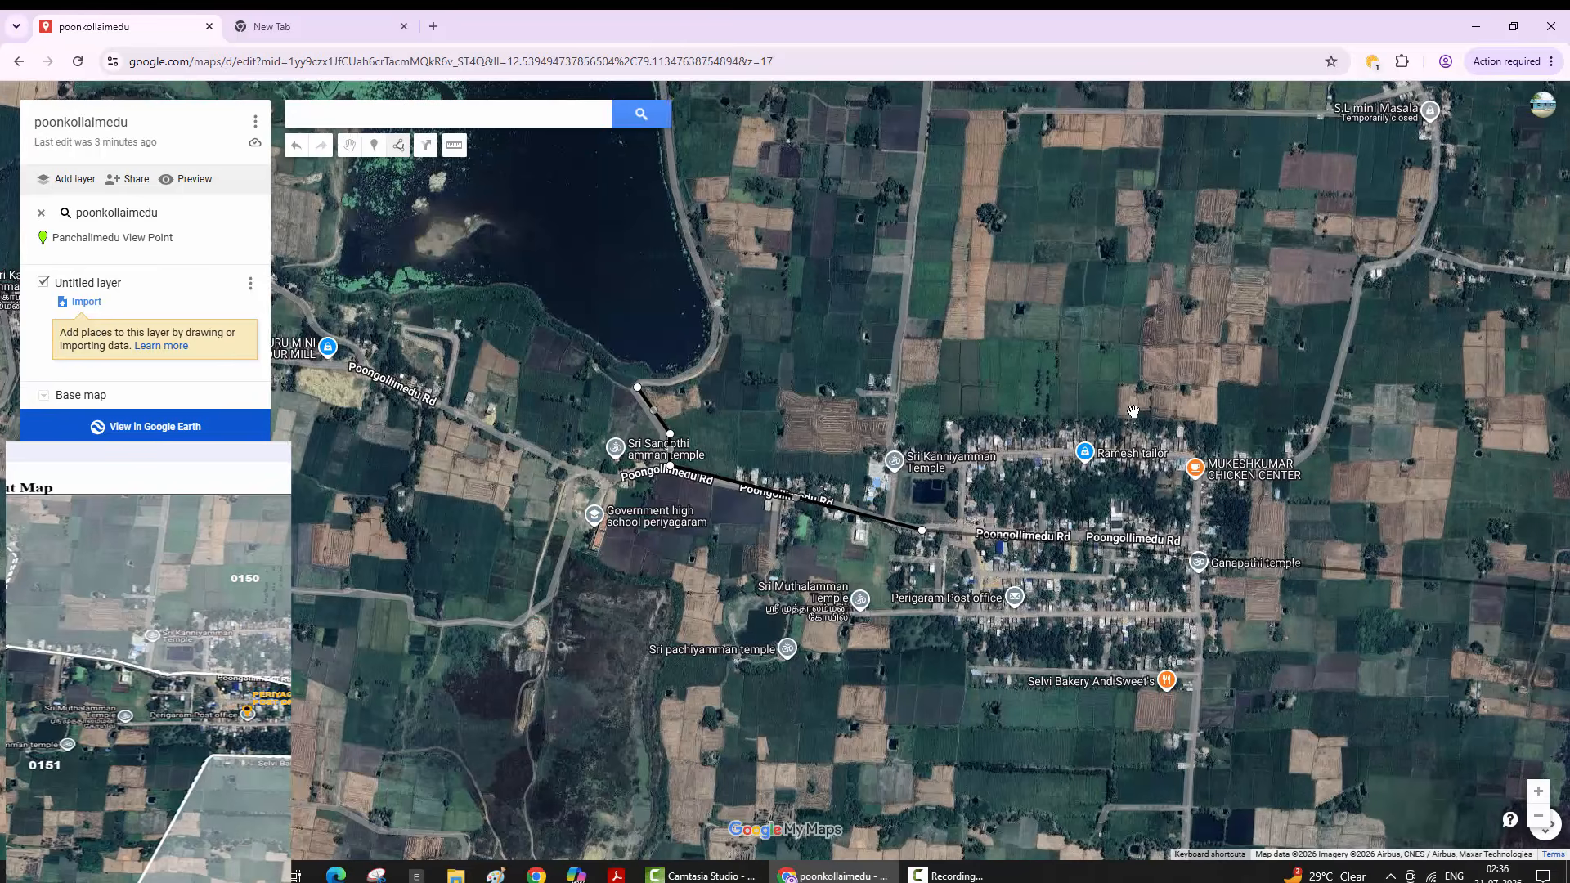
{"action": "key", "text": "Right"}
{"action": "key", "text": "Right"}
{"action": "key", "text": "Right"}
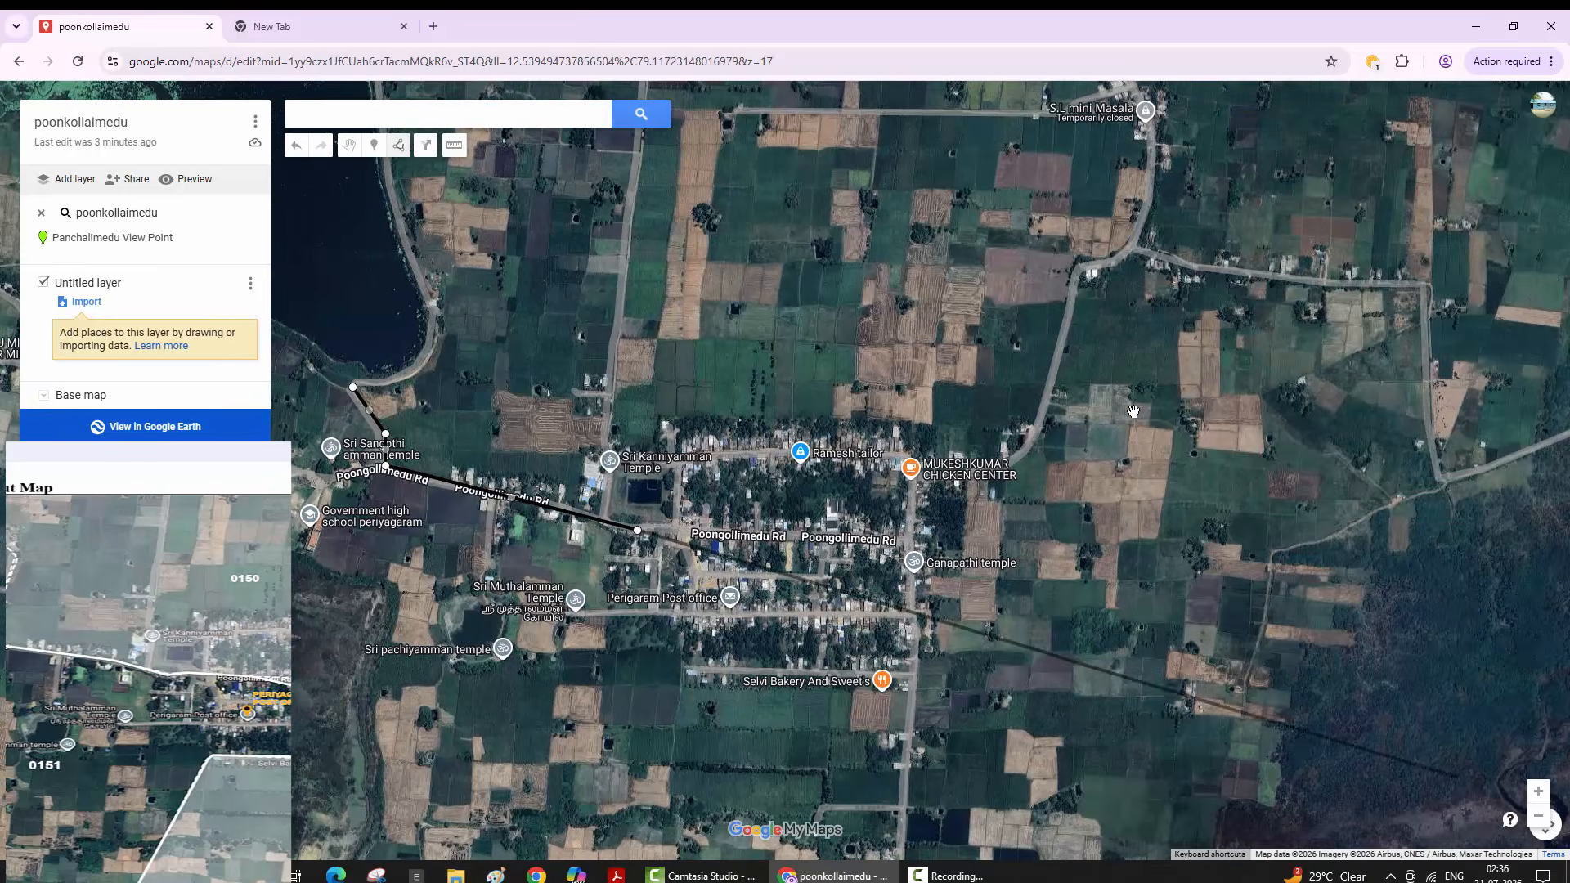
- Zoom back in and add a boundary vertex further east along Poongollimedu Rd
{"action": "key", "text": "plus"}
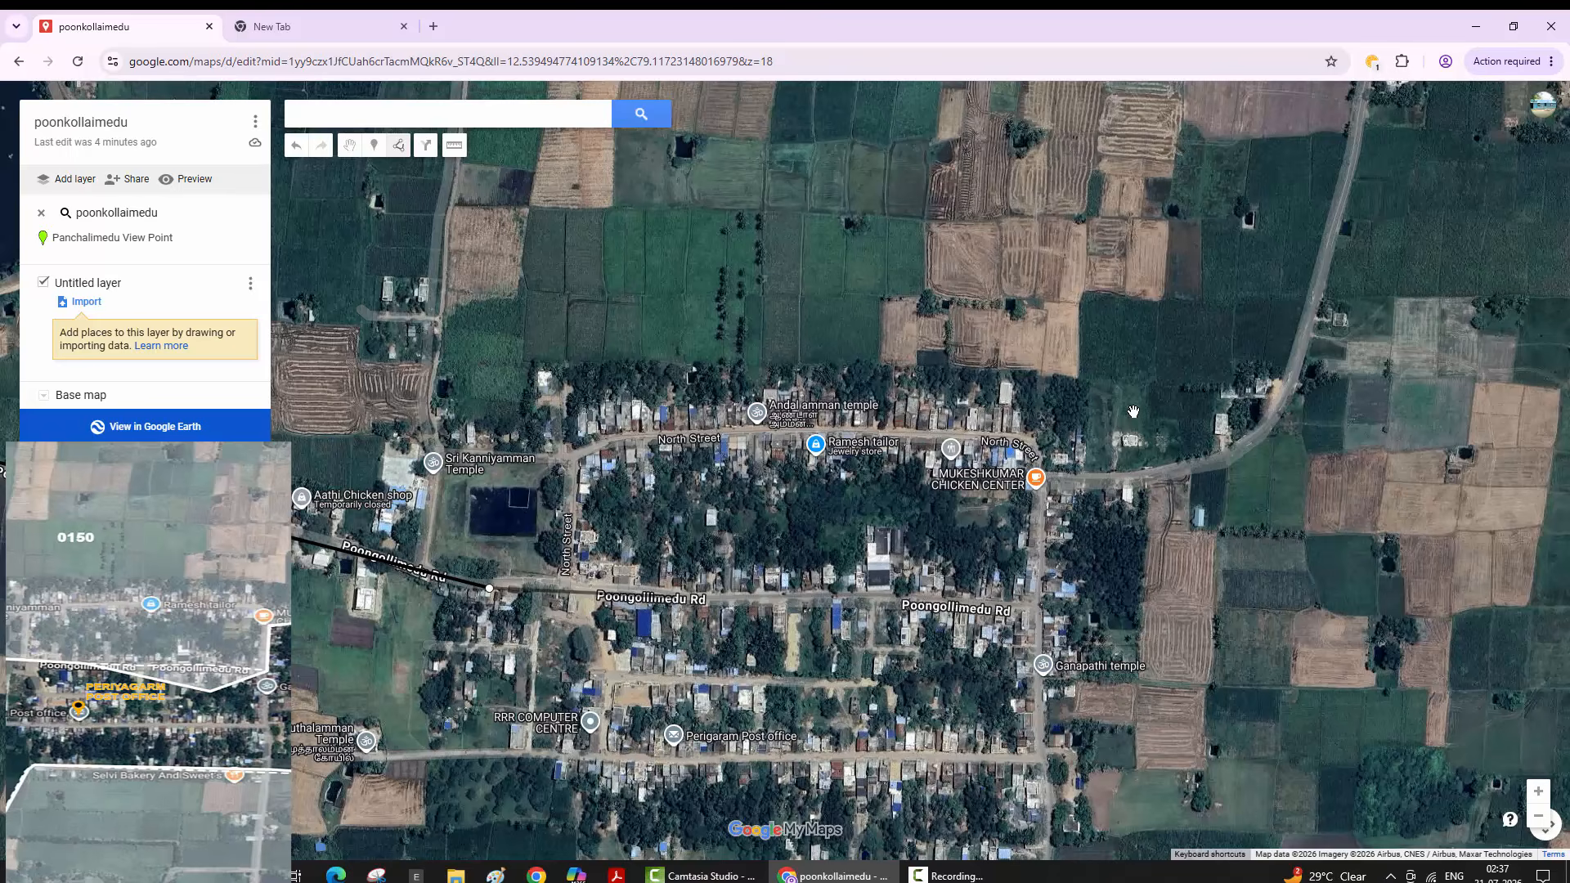
{"action": "left_click", "coordinate": [674, 599]}
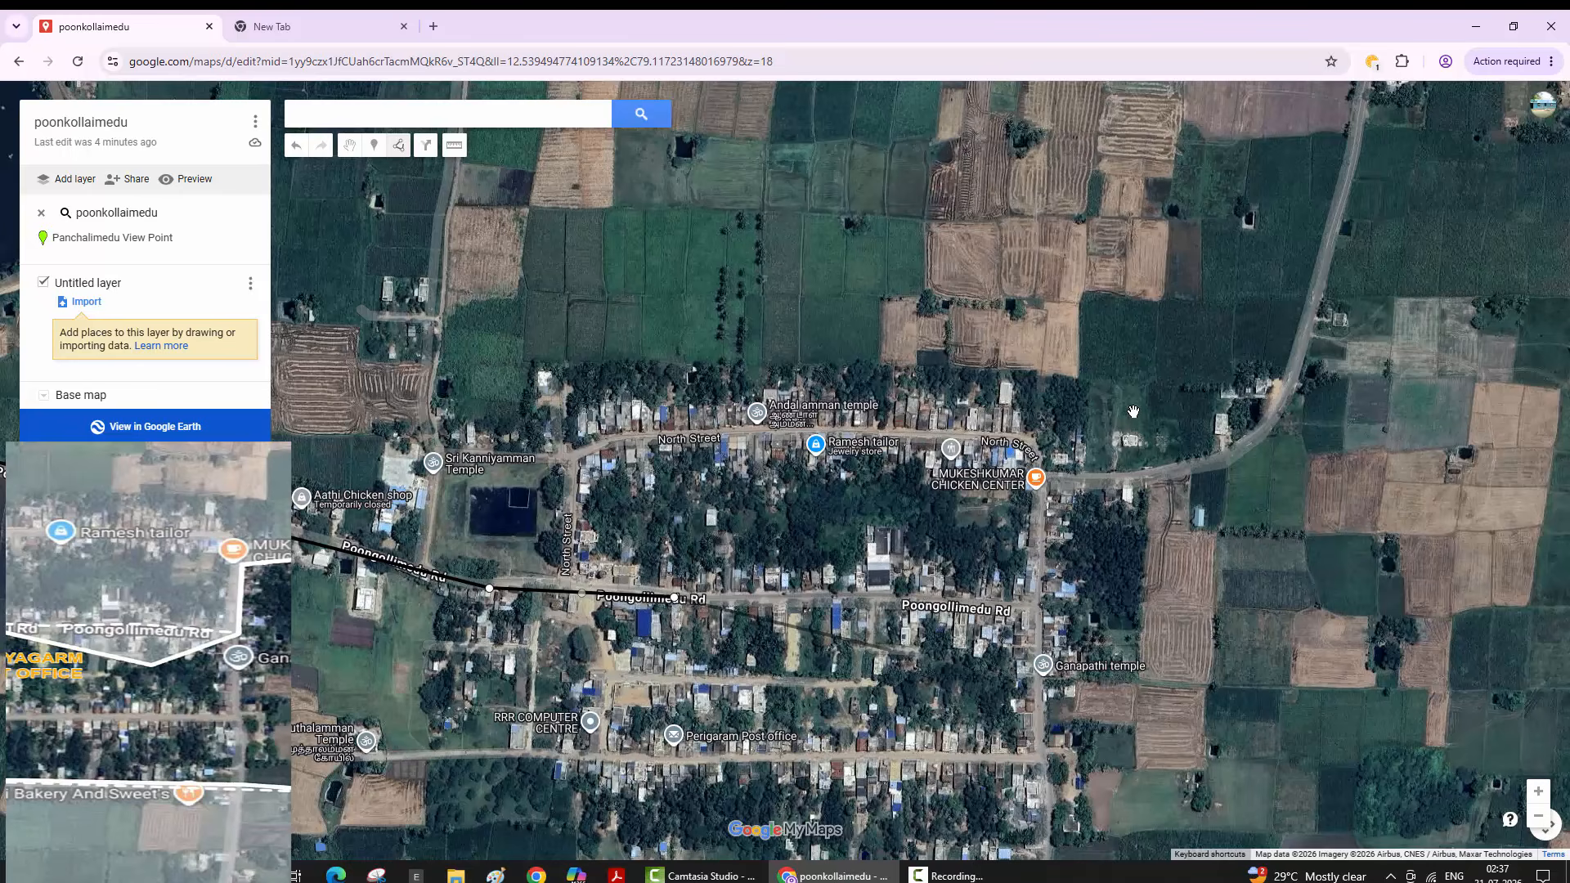
- Trace the boundary southeast past Ganapathi temple, north to MUKESHKUMAR CHICKEN CENTER, east, then south
{"action": "left_click", "coordinate": [890, 650]}
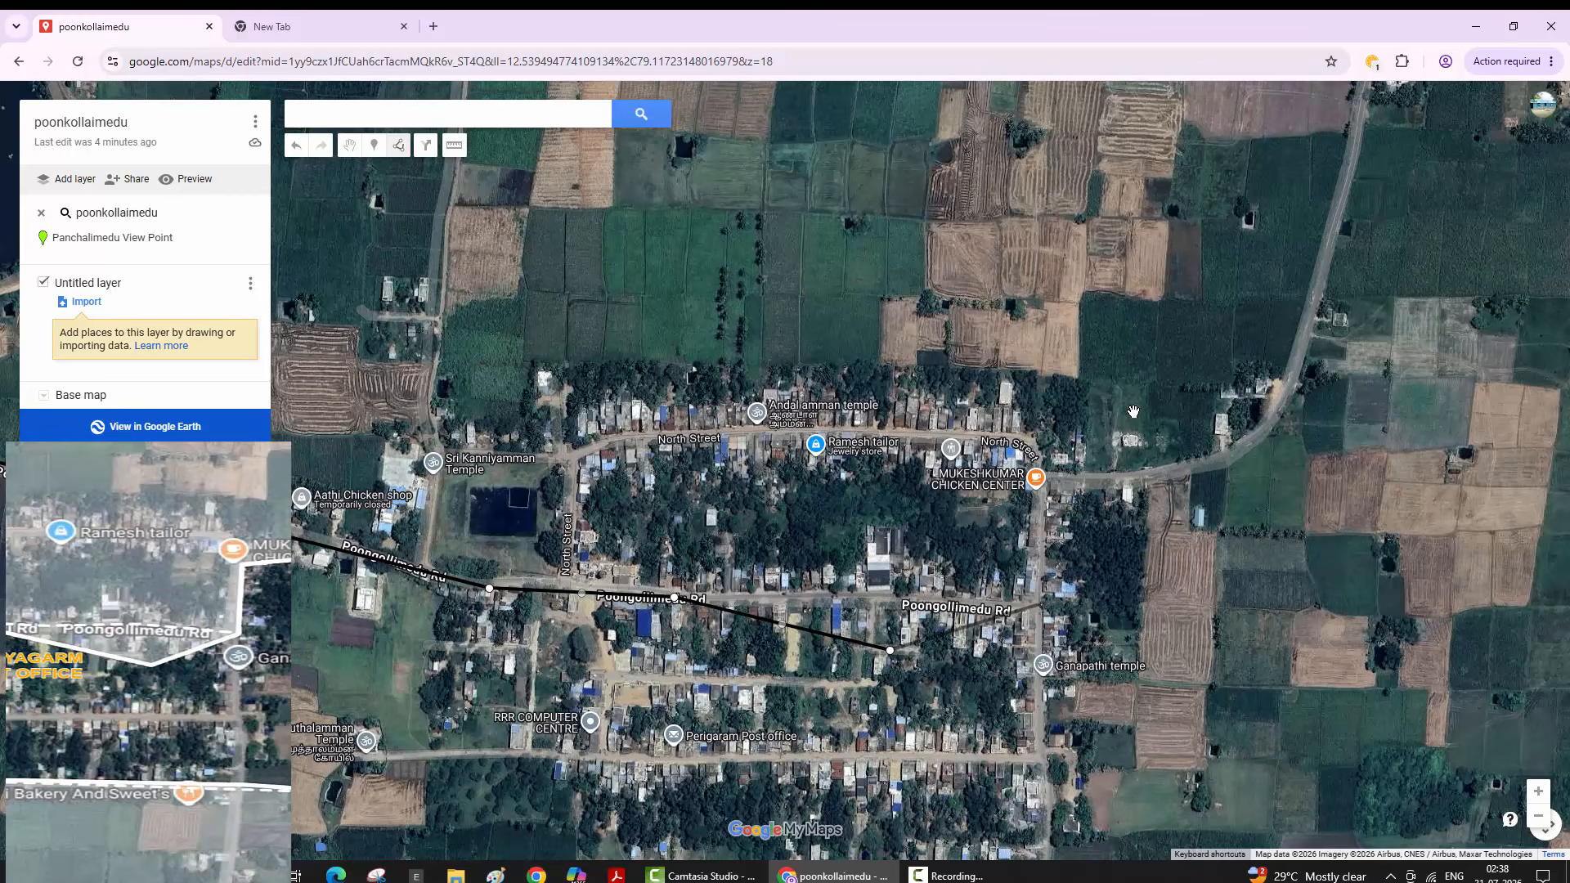
{"action": "left_click", "coordinate": [1036, 604]}
{"action": "left_click", "coordinate": [1048, 476]}
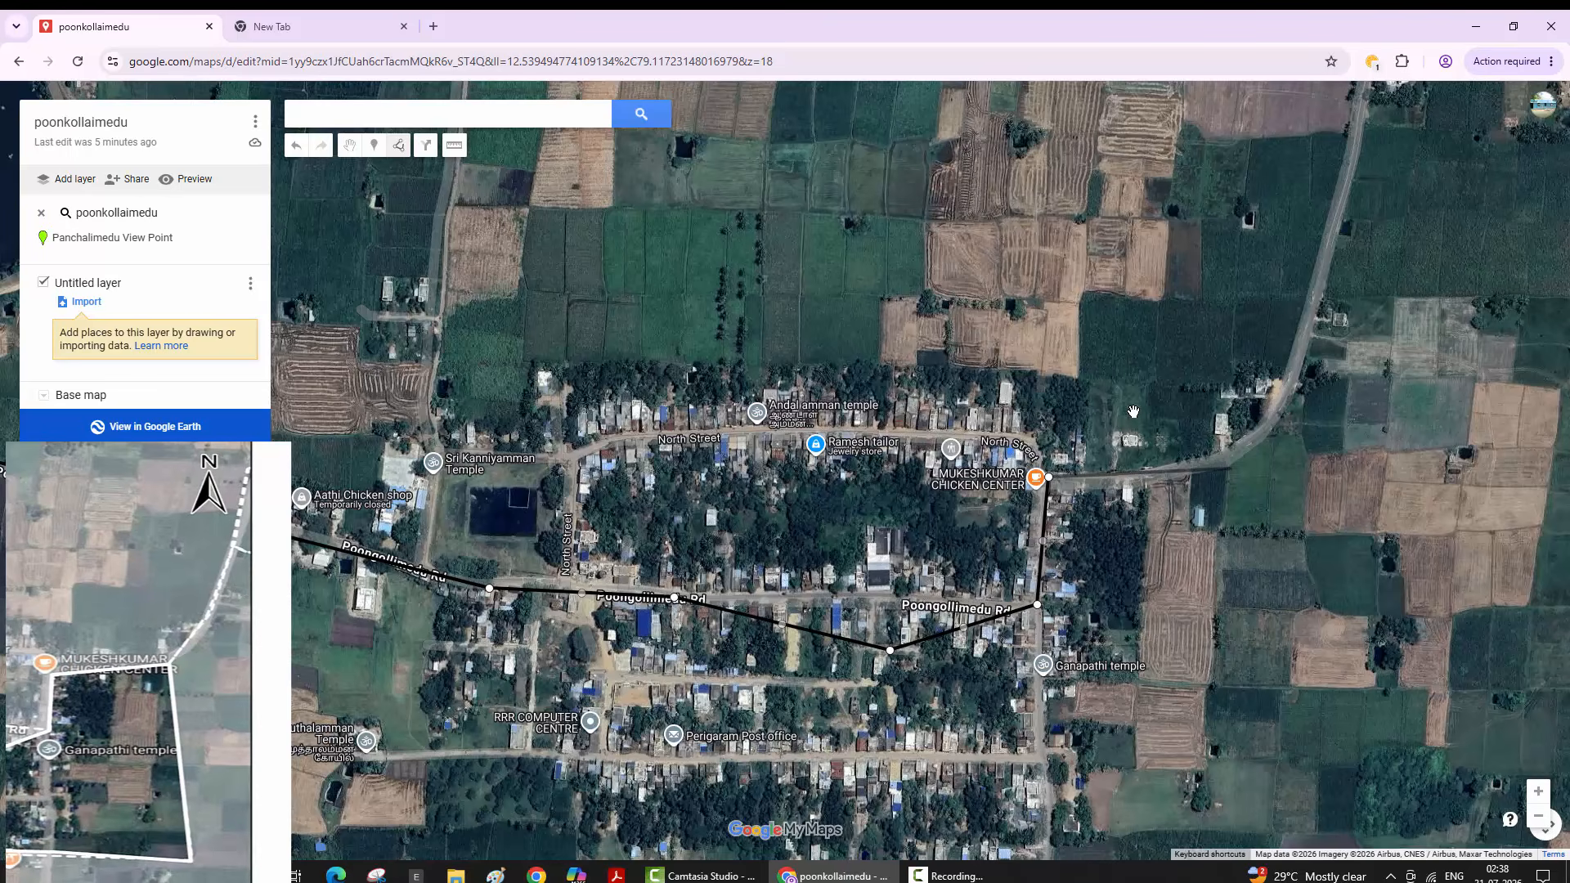
{"action": "left_click", "coordinate": [1230, 468]}
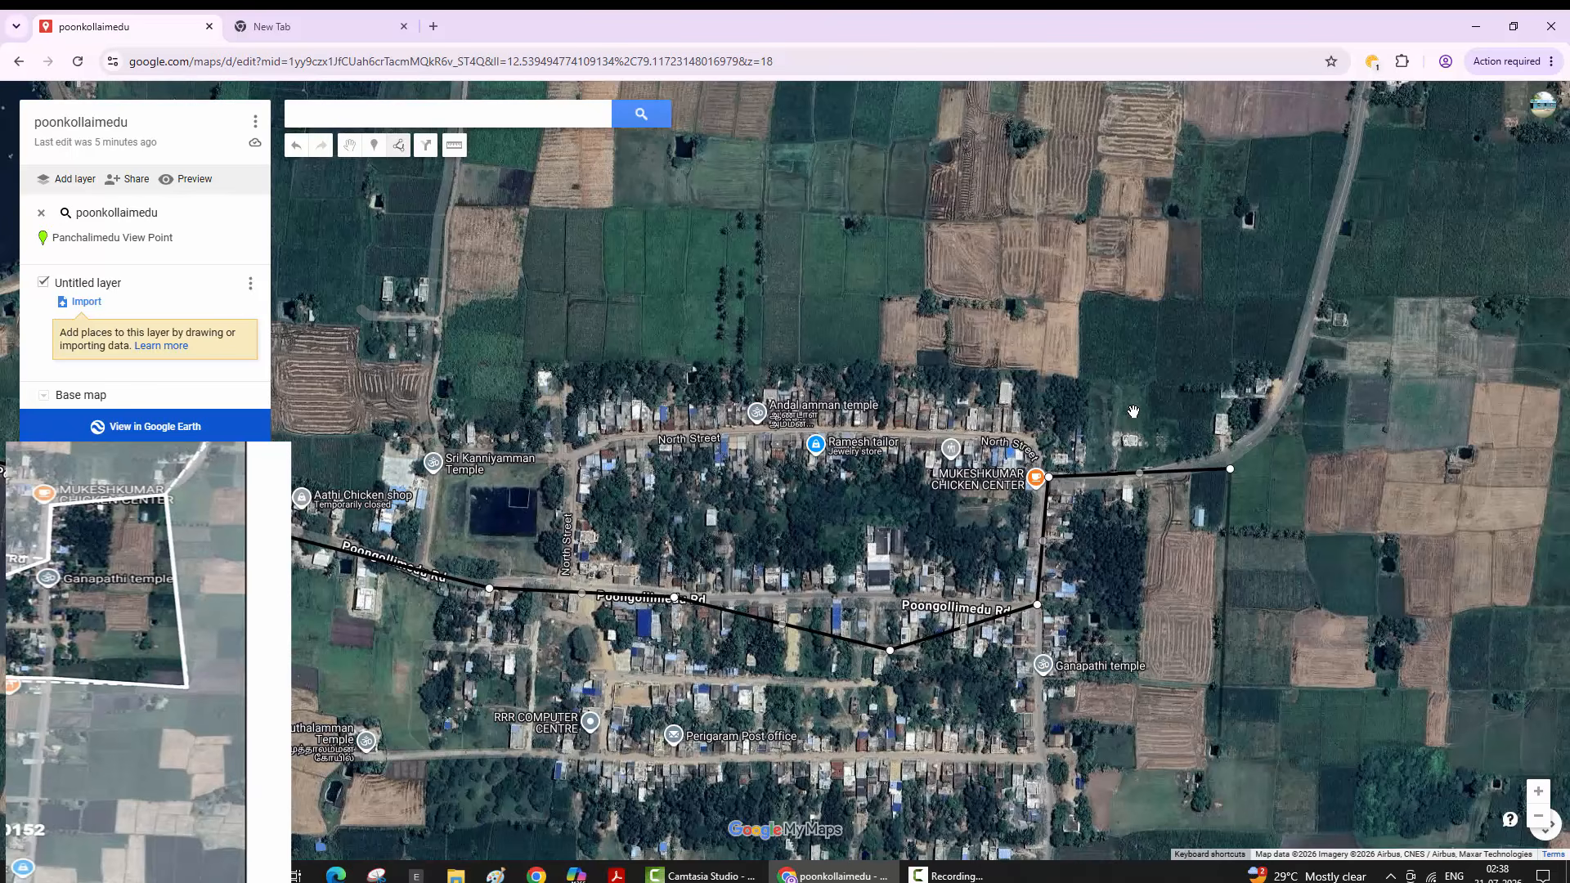
{"action": "key", "text": "Down"}
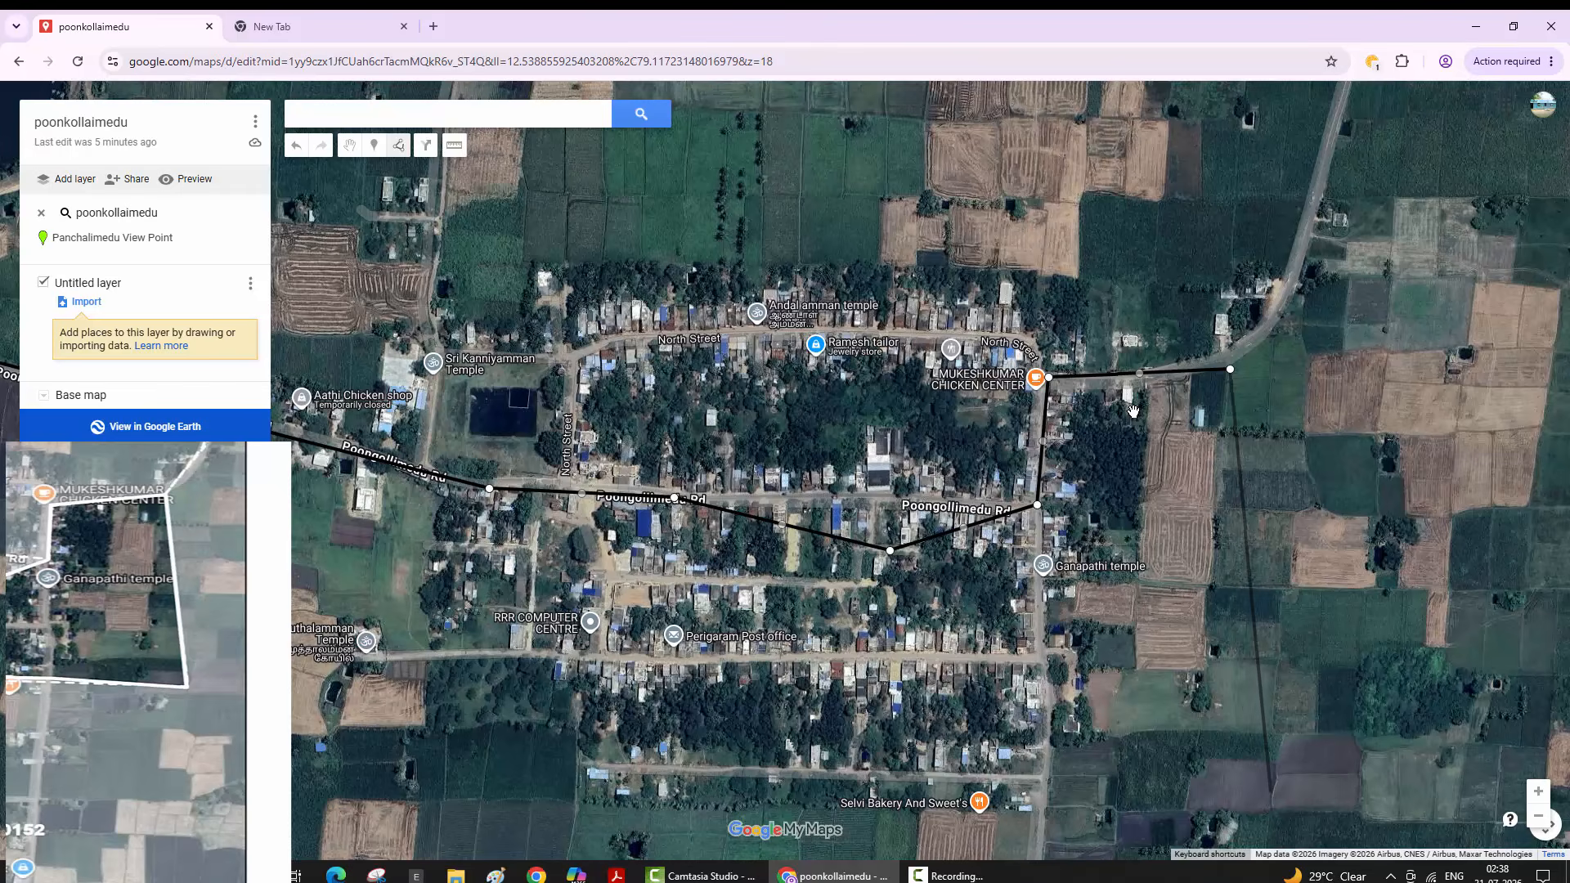
{"action": "left_click", "coordinate": [1271, 791]}
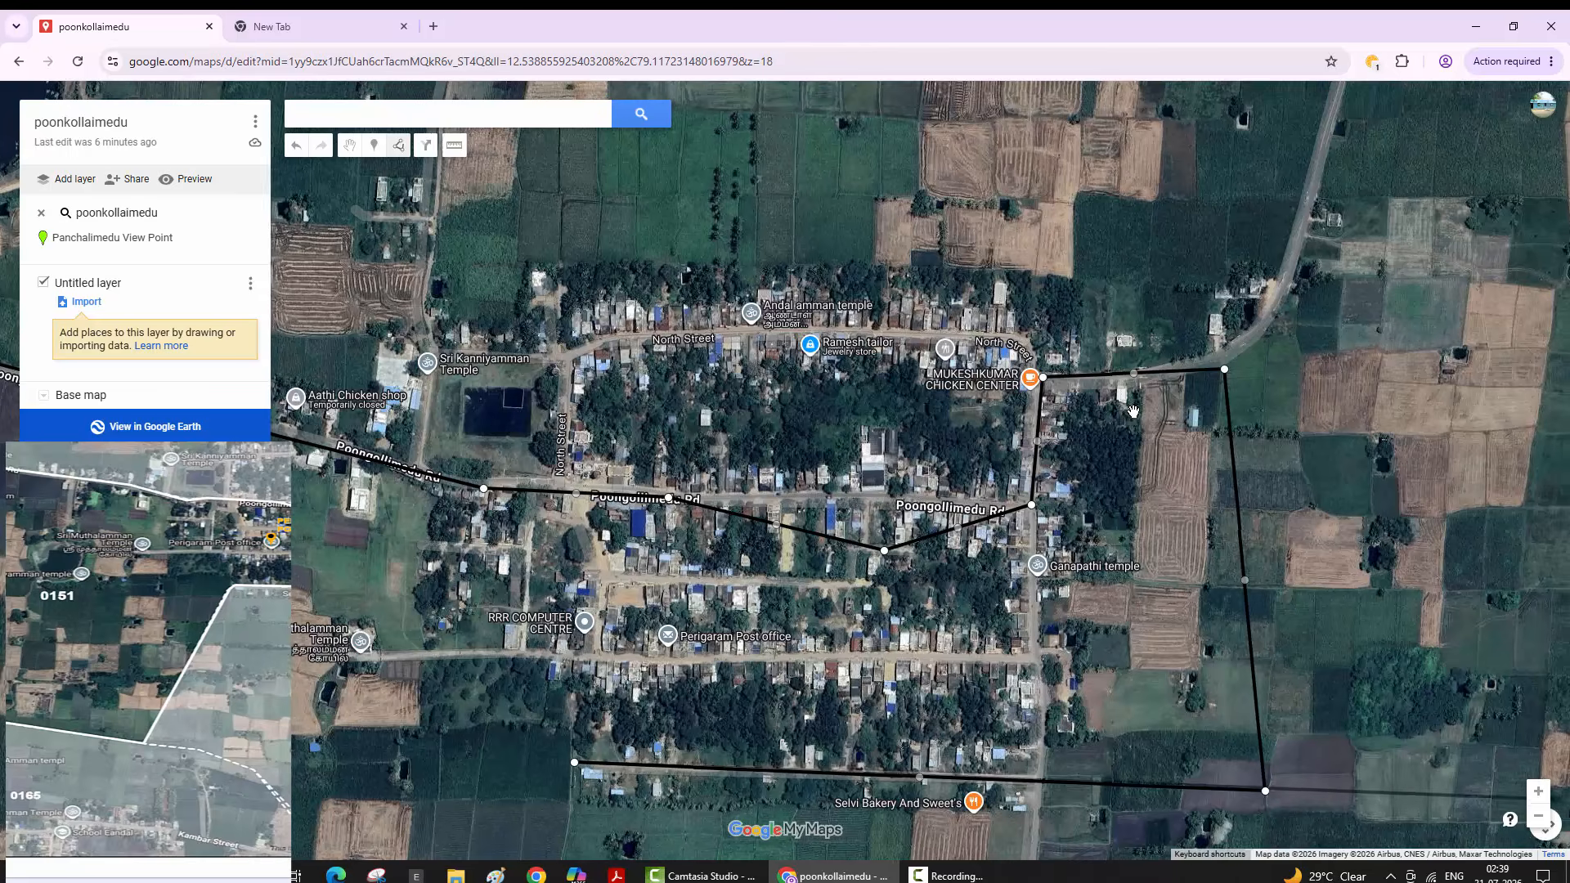
- Zoom and pan to view the whole outline and the area south of the village
{"action": "key", "text": "minus"}
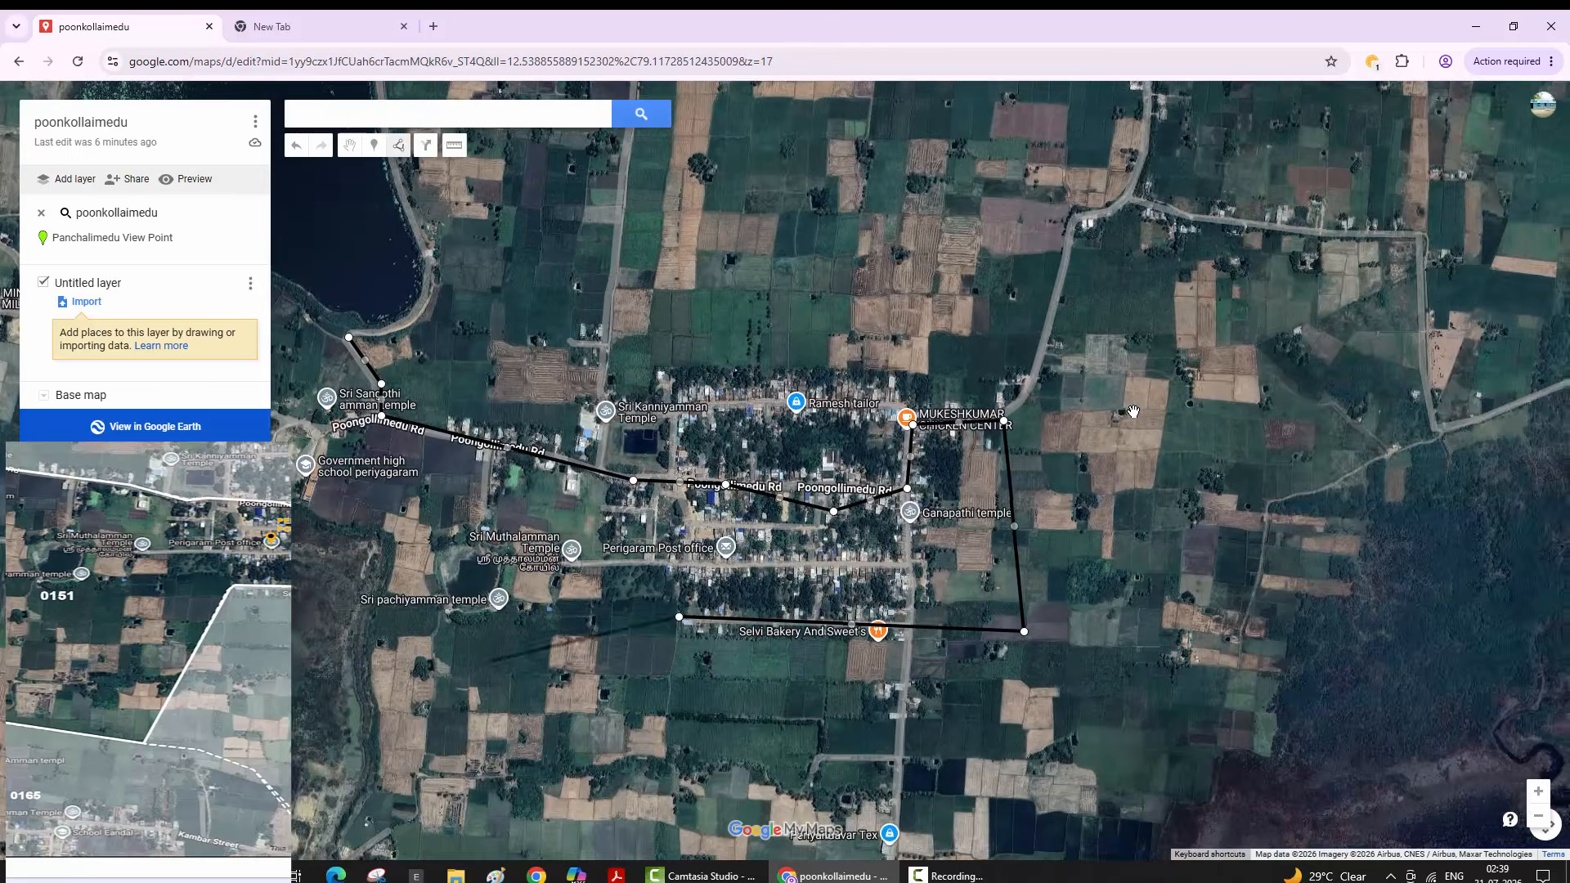
{"action": "key", "text": "Left"}
{"action": "key", "text": "Left"}
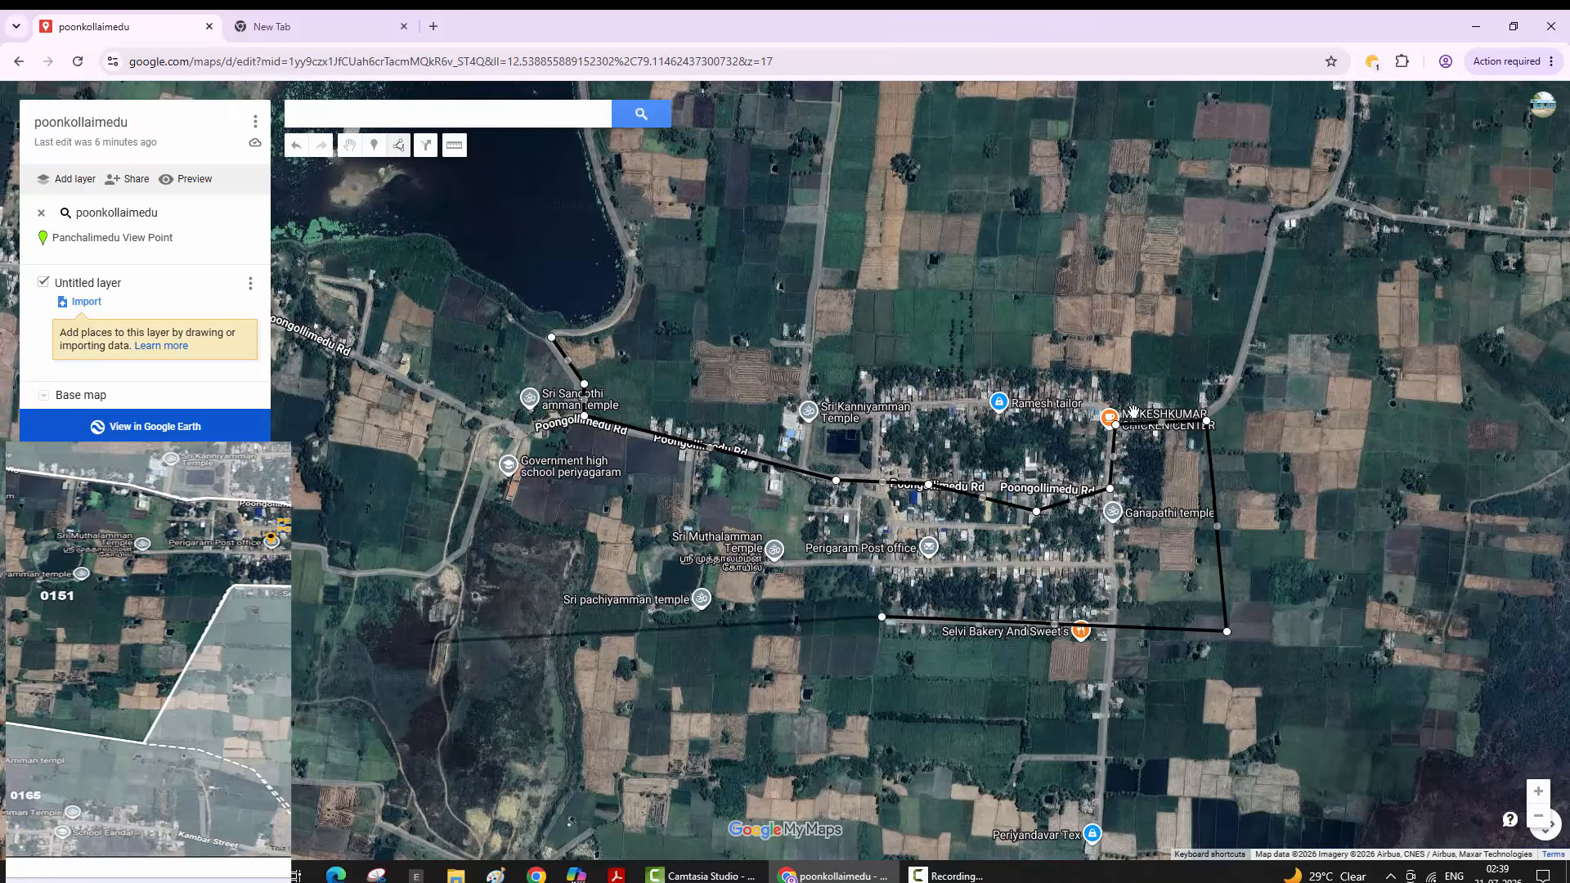
{"action": "key", "text": "plus"}
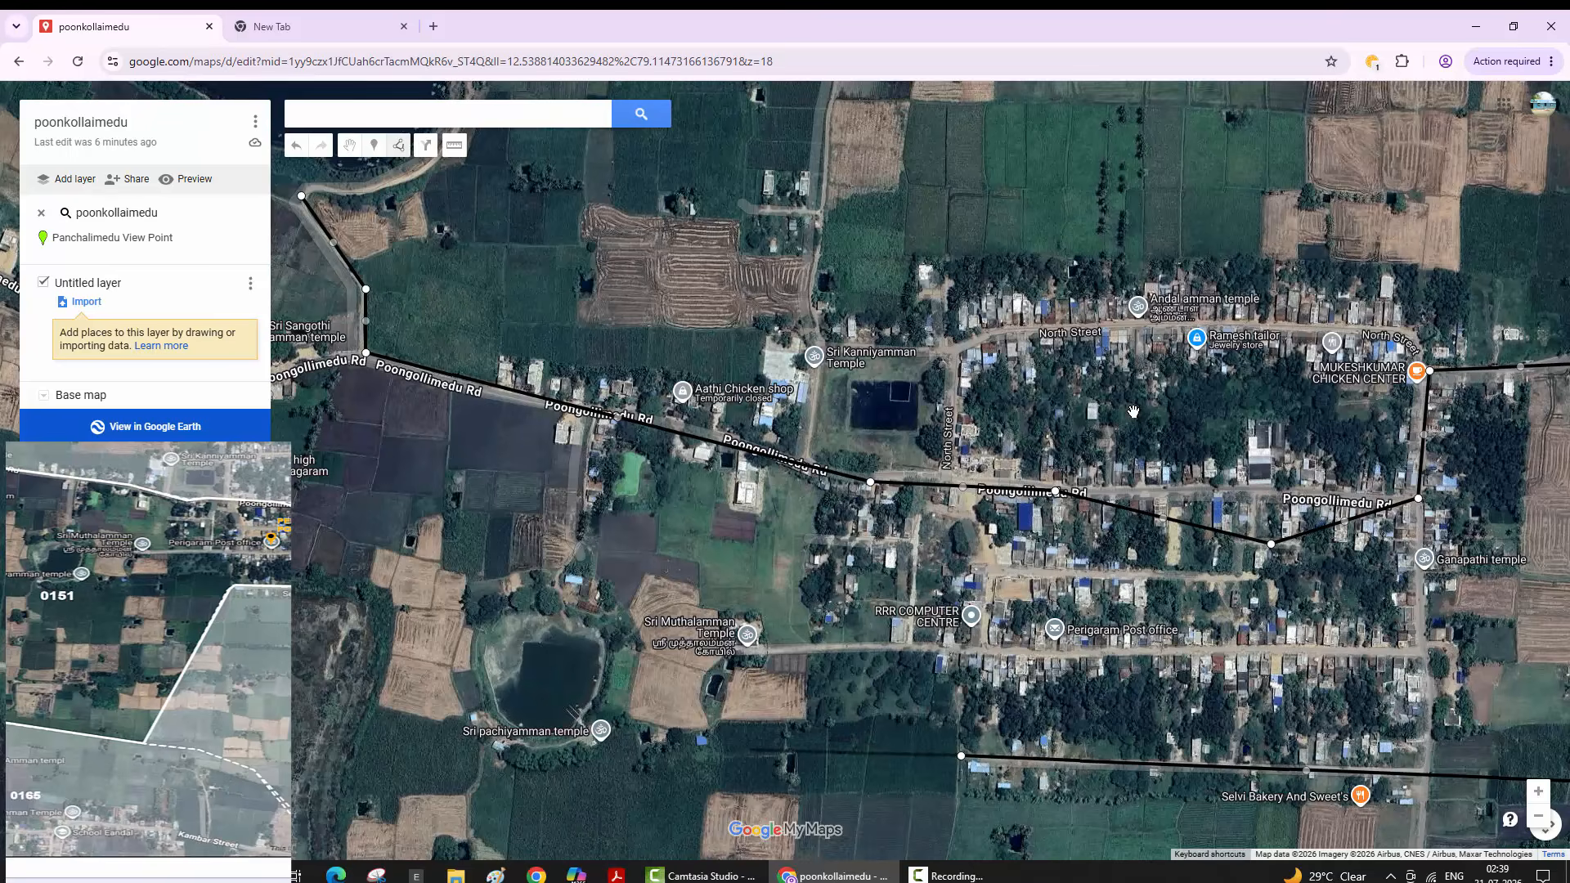
{"action": "key", "text": "Down"}
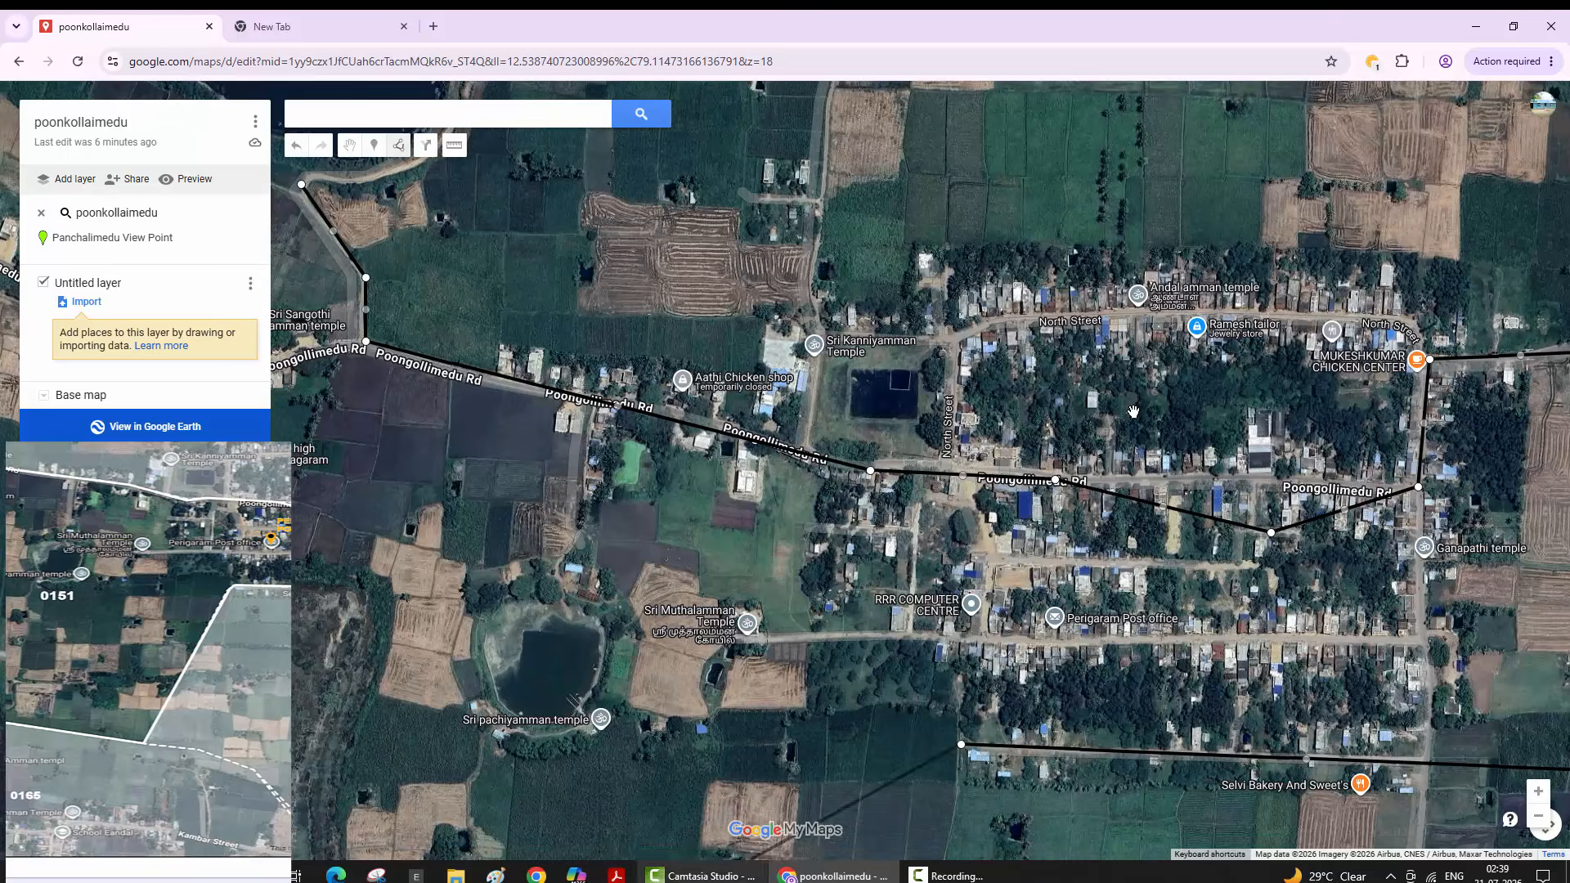
{"action": "key", "text": "Right"}
{"action": "key", "text": "minus"}
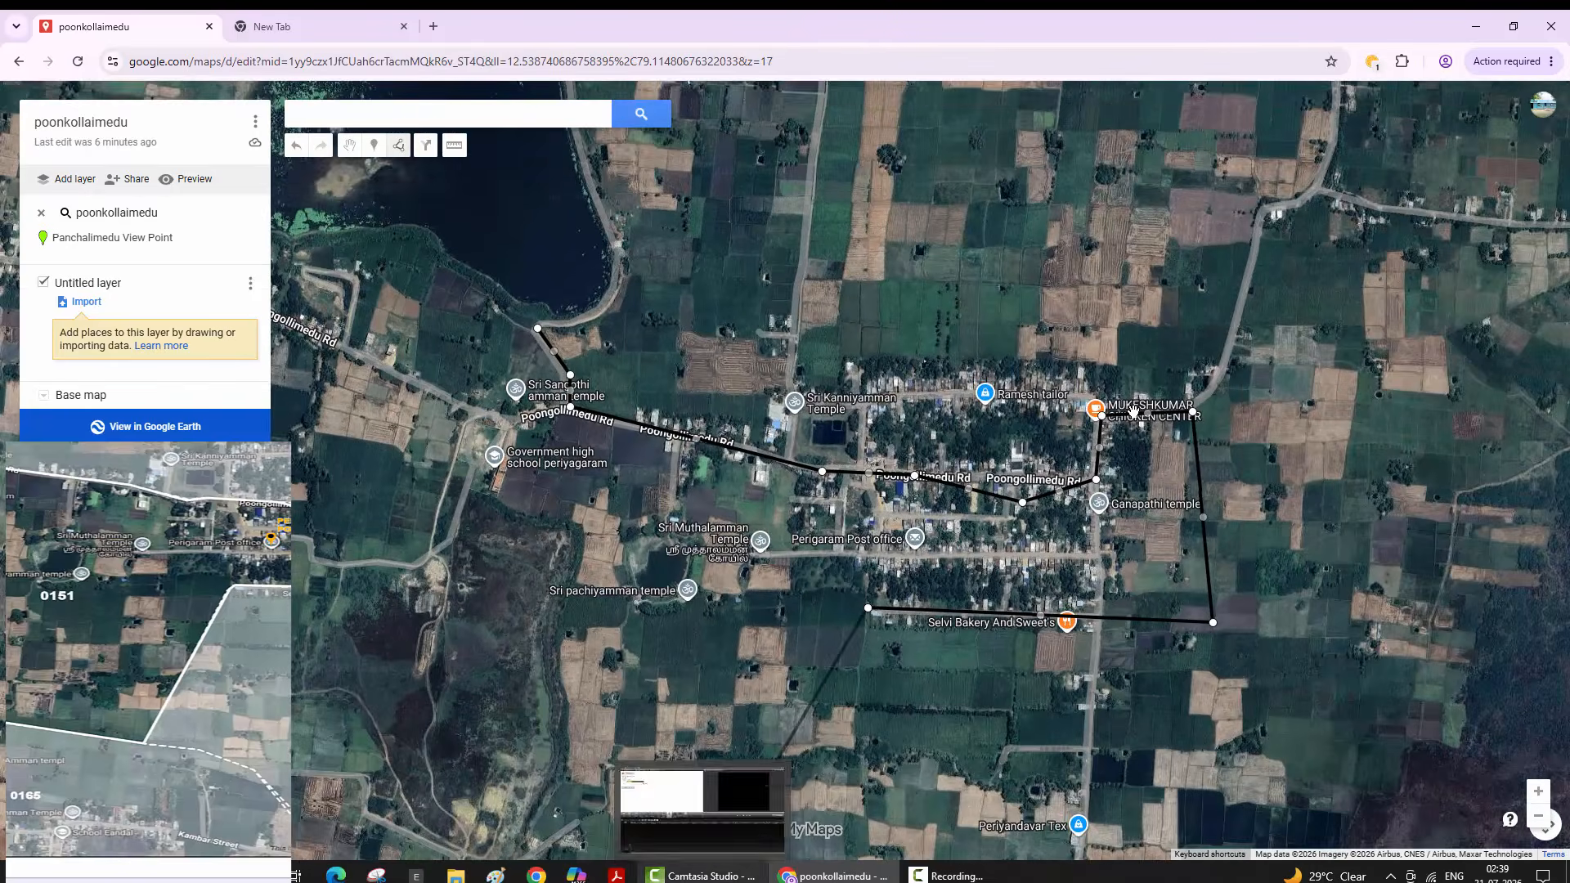
{"action": "key", "text": "Down"}
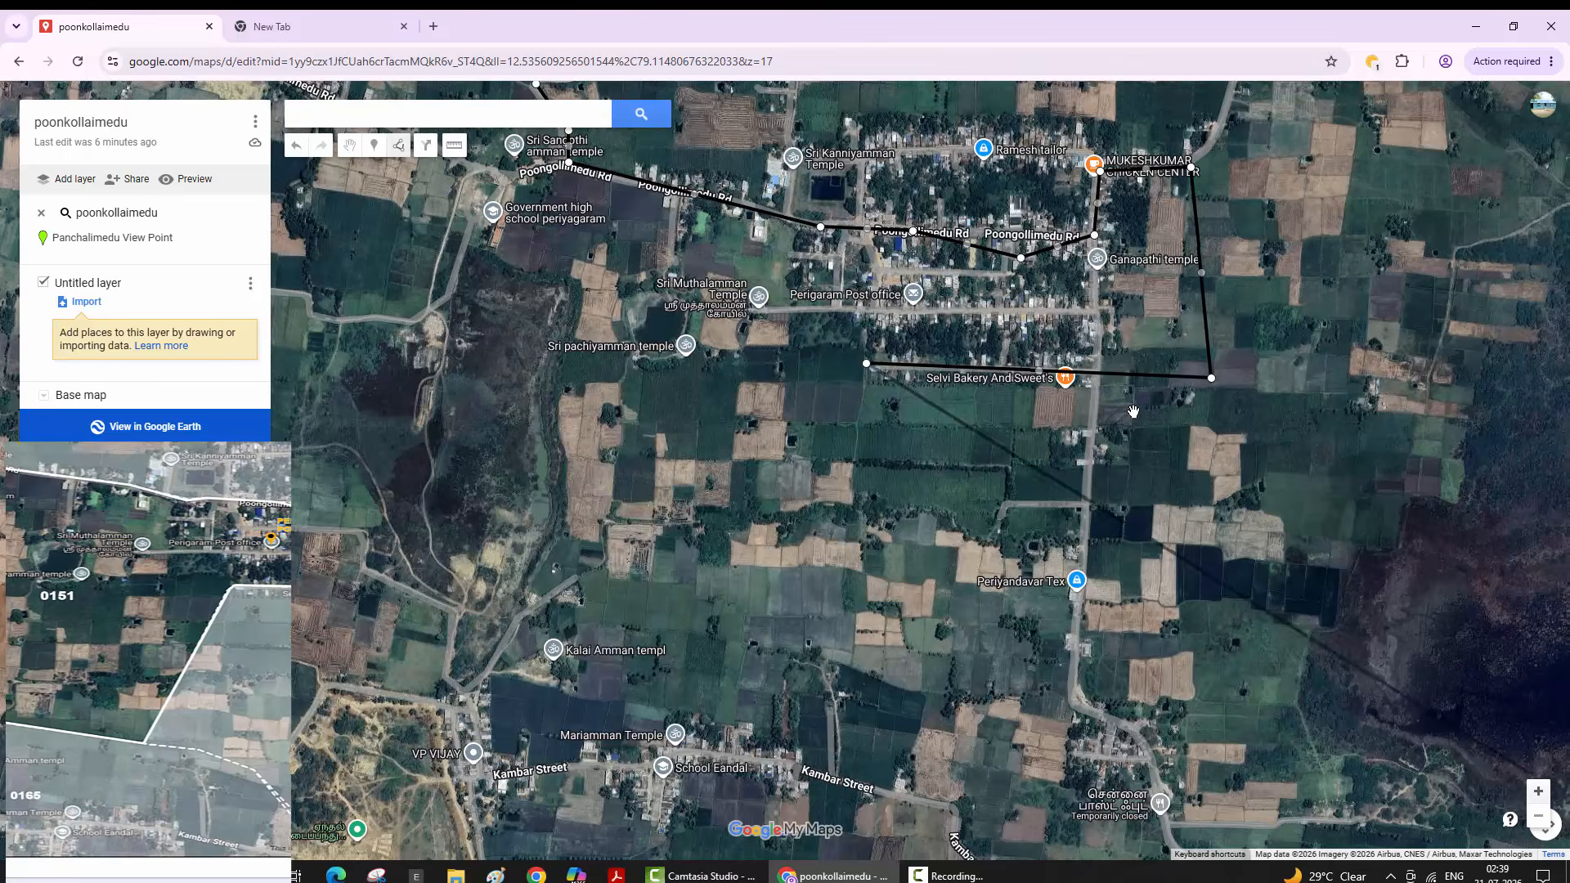
- Zoom in and pan south toward Kambar Street, then zoom out and pan west
{"action": "key", "text": "plus"}
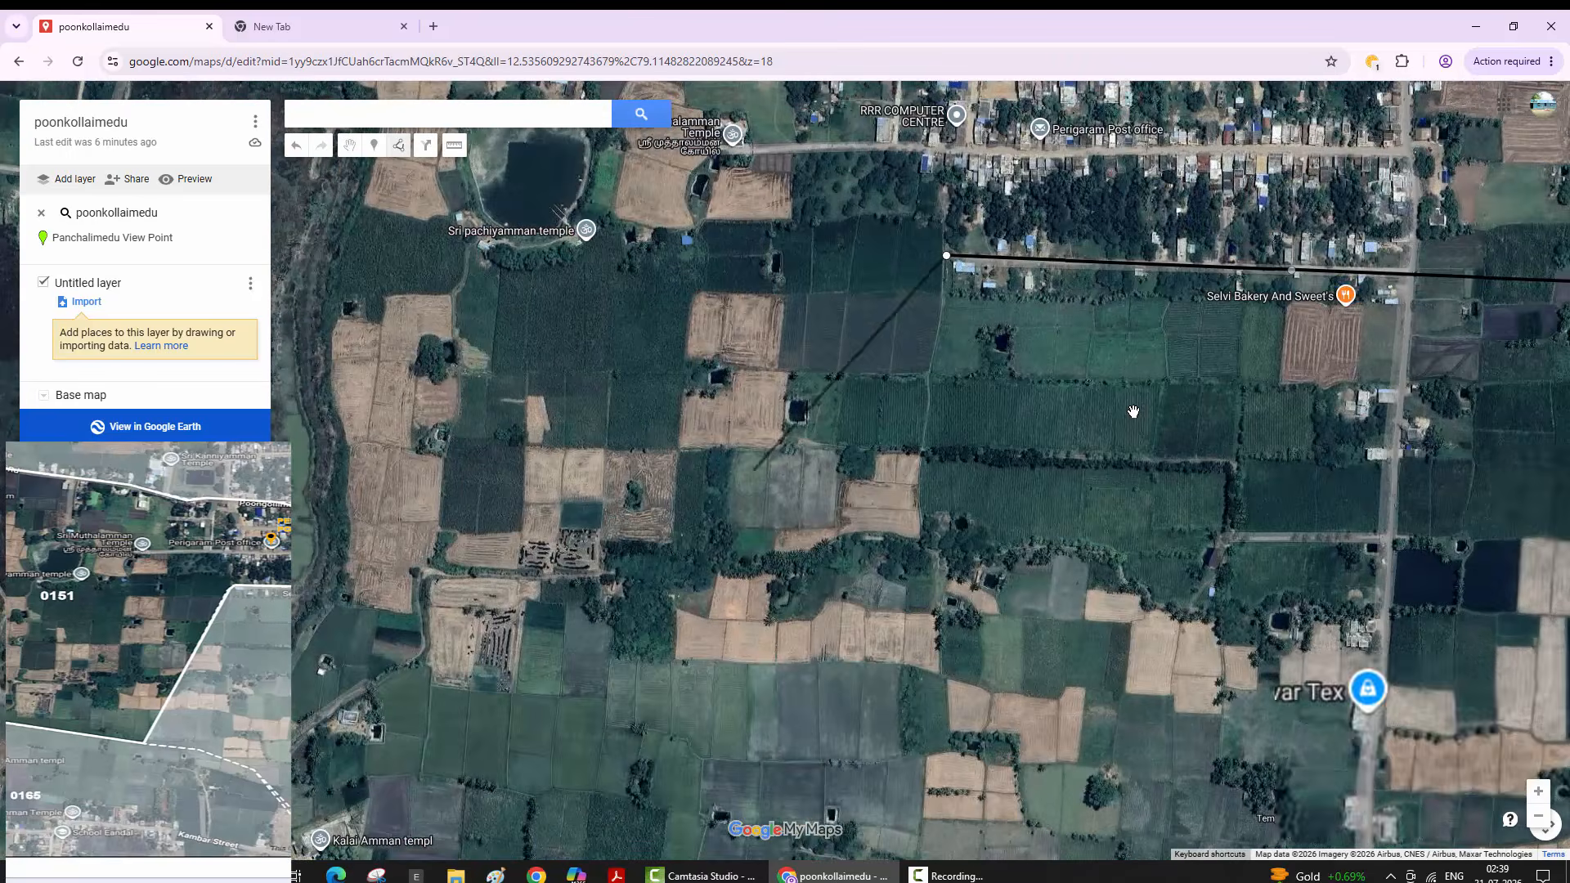
{"action": "key", "text": "Right"}
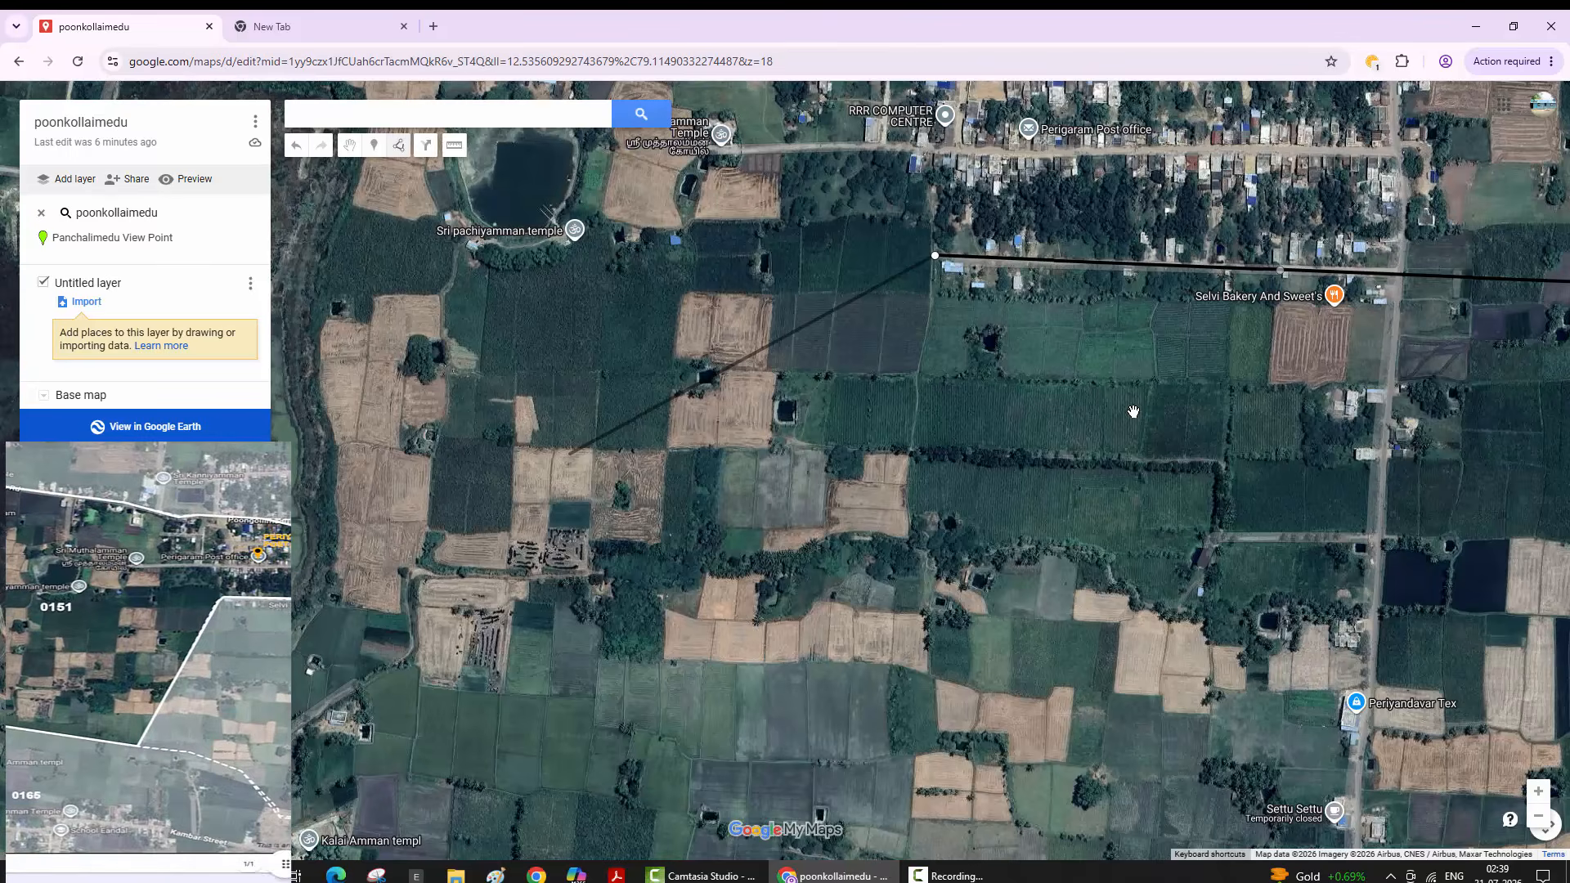
{"action": "key", "text": "Down"}
{"action": "key", "text": "Down"}
{"action": "key", "text": "Down"}
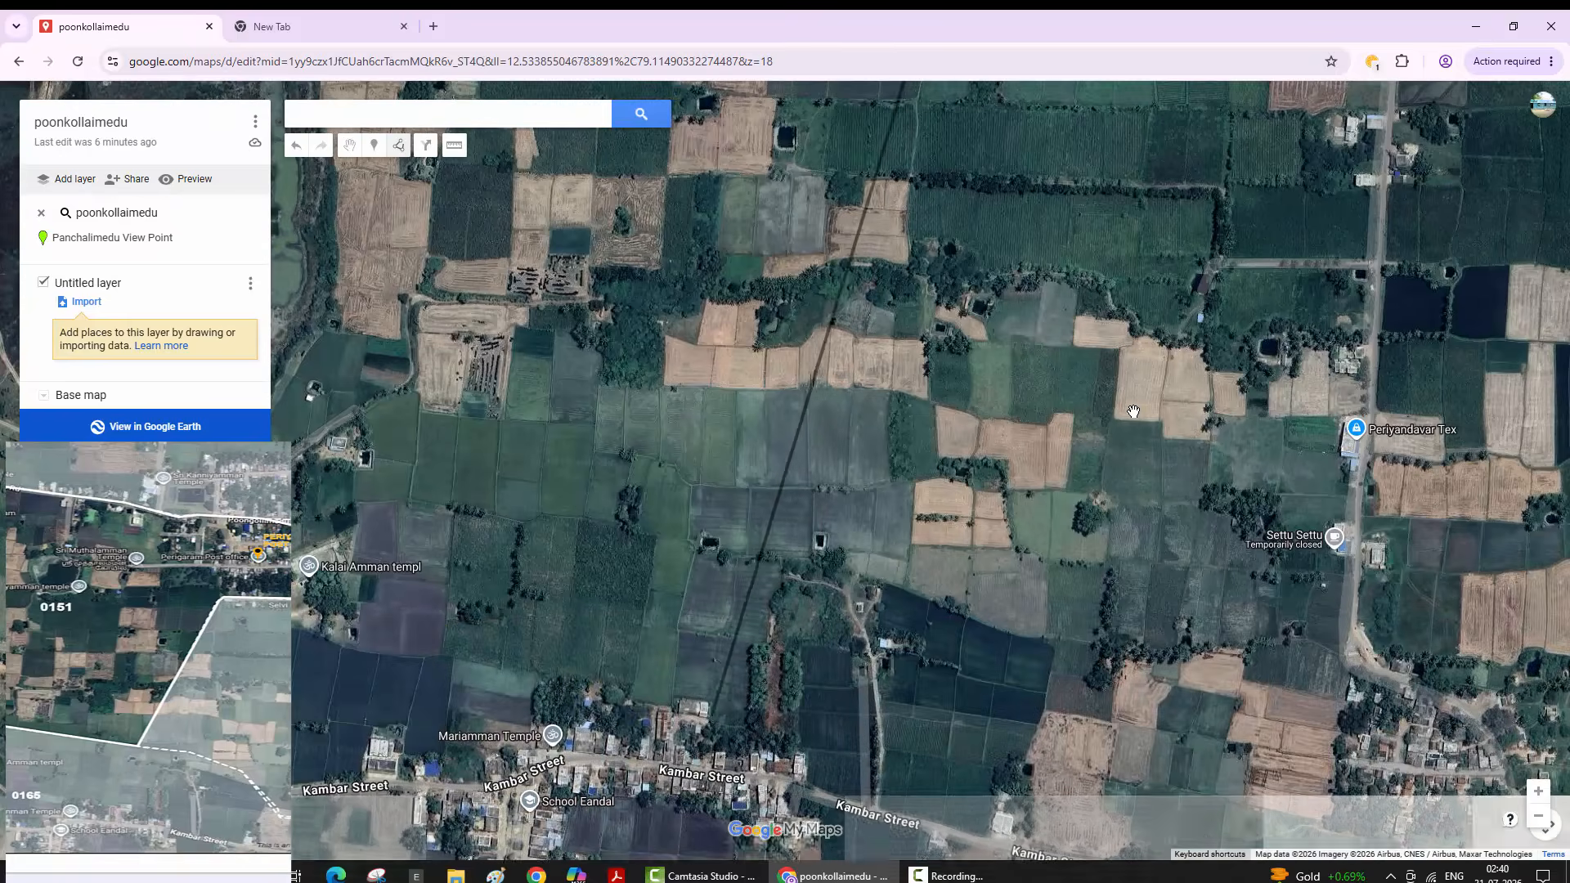
{"action": "key", "text": "Down"}
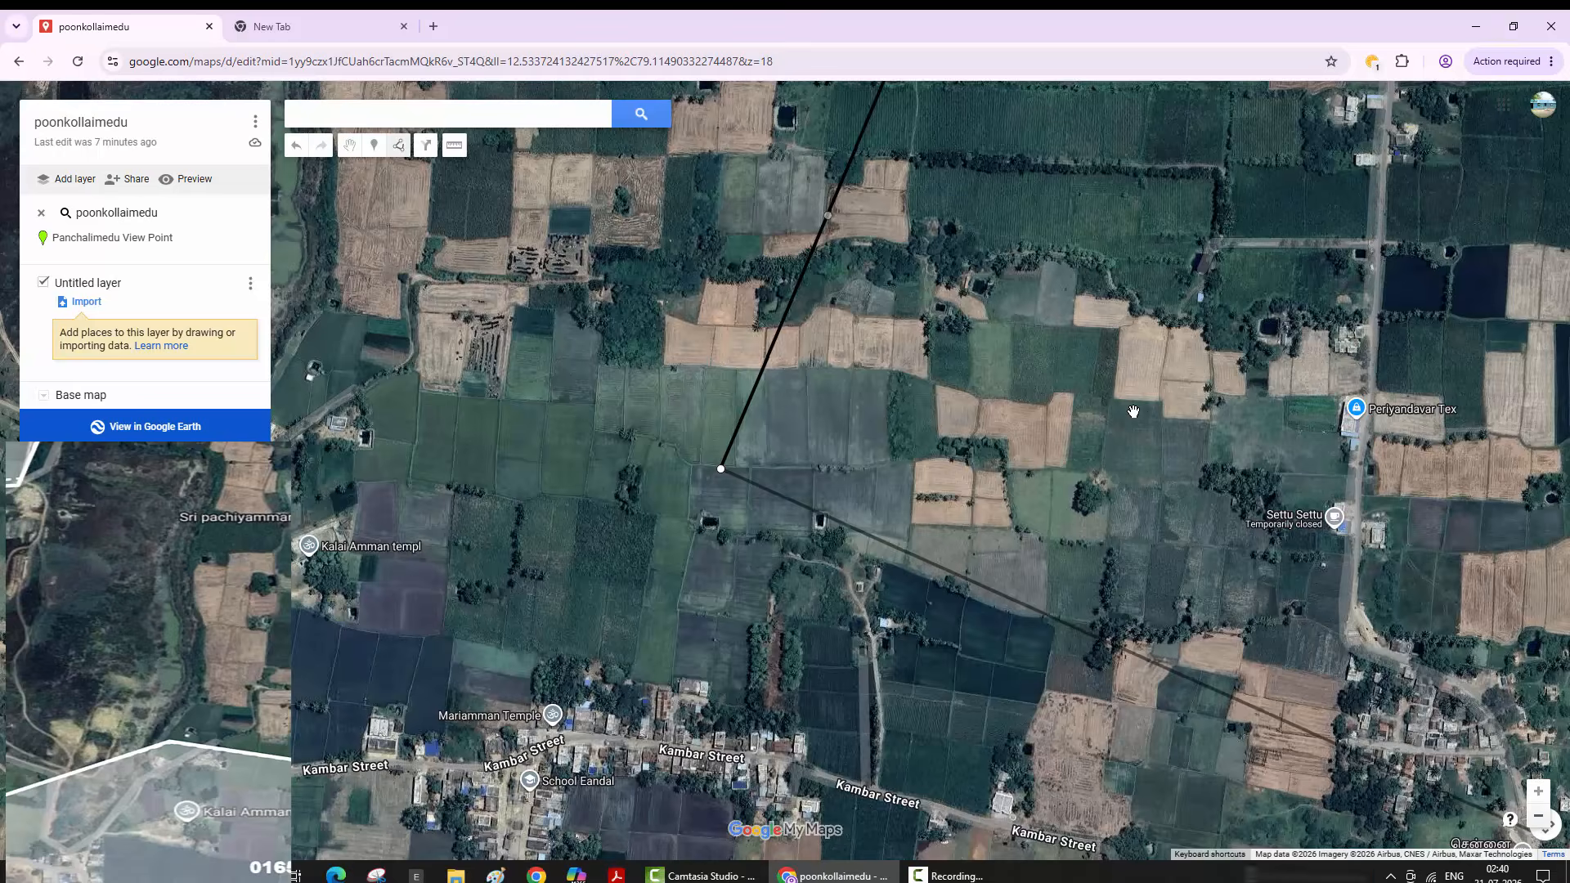
{"action": "key", "text": "minus"}
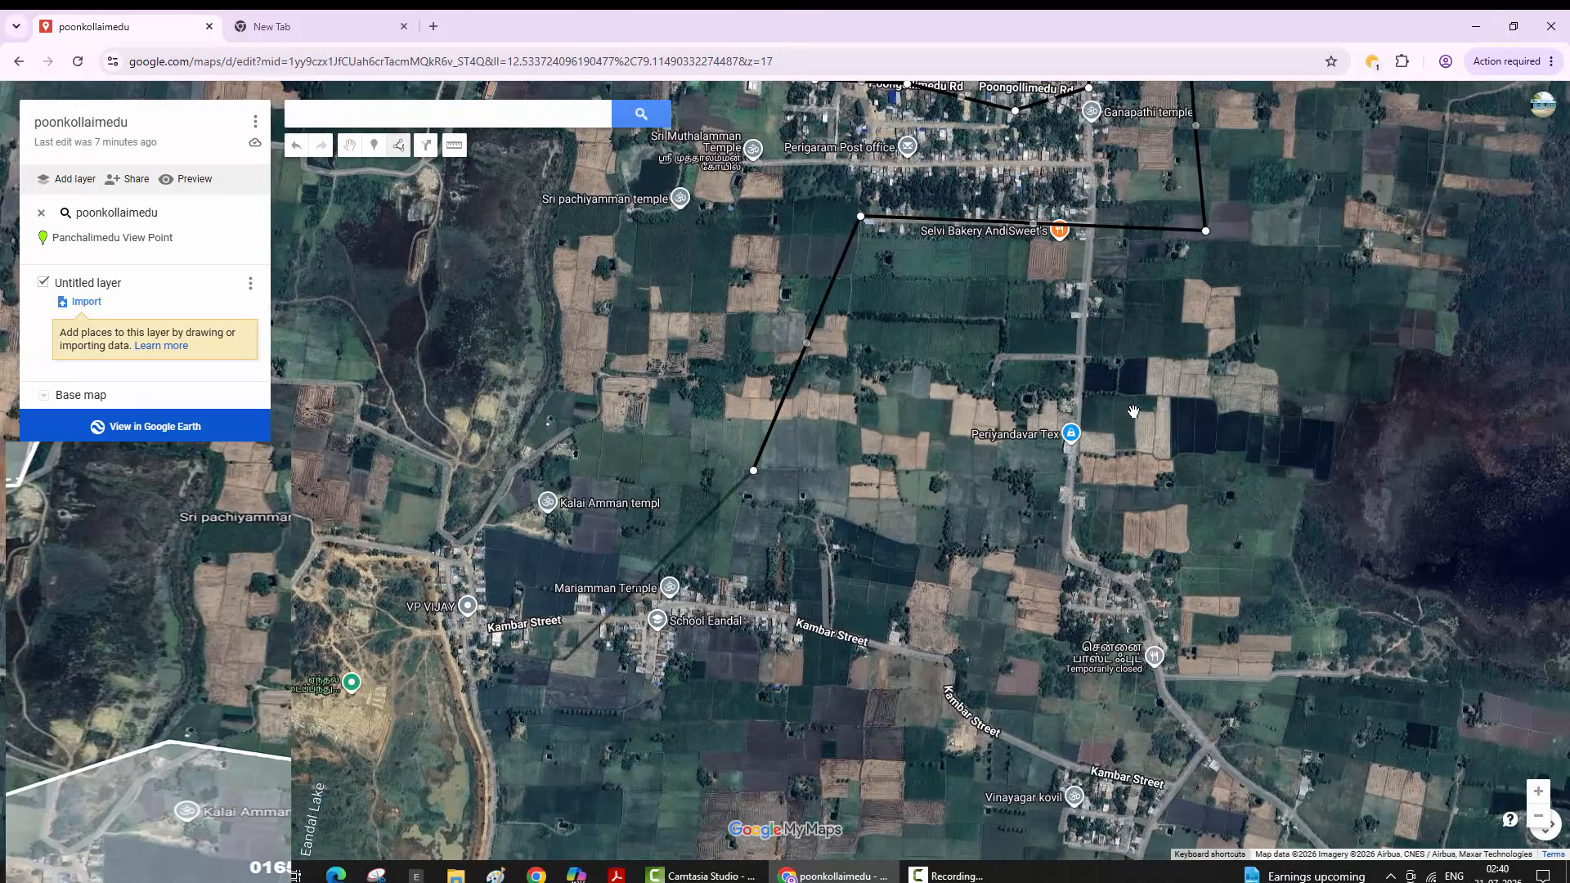
{"action": "key", "text": "Left"}
{"action": "key", "text": "Left"}
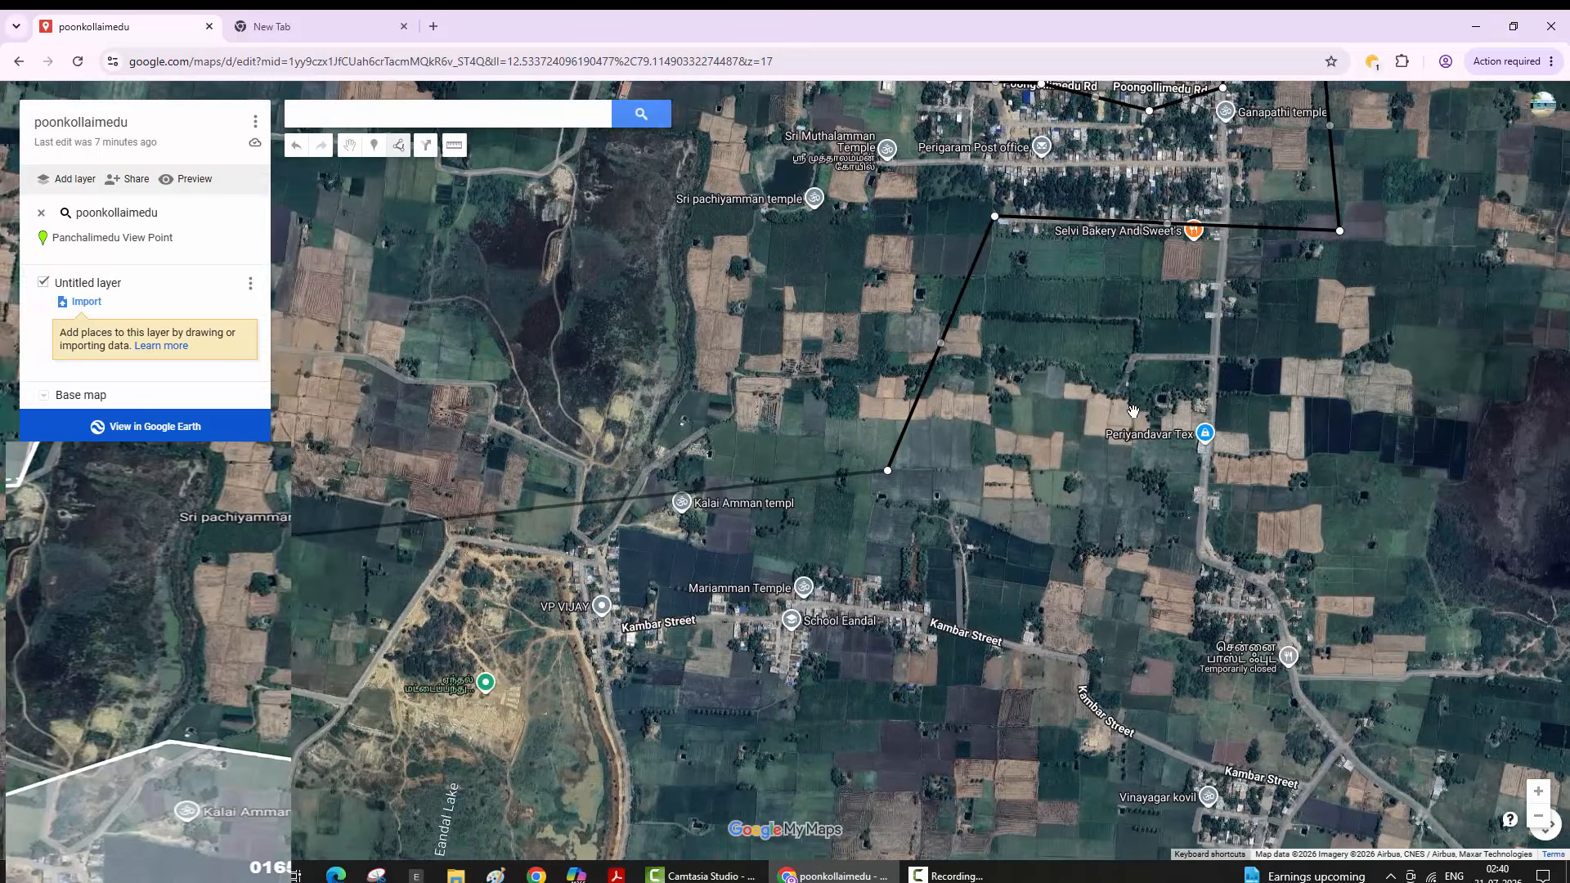
{"action": "key", "text": "Right"}
- Add outline points west across the fields past Kalai Amman temple, turning north
{"action": "key", "text": "plus"}
{"action": "key", "text": "plus"}
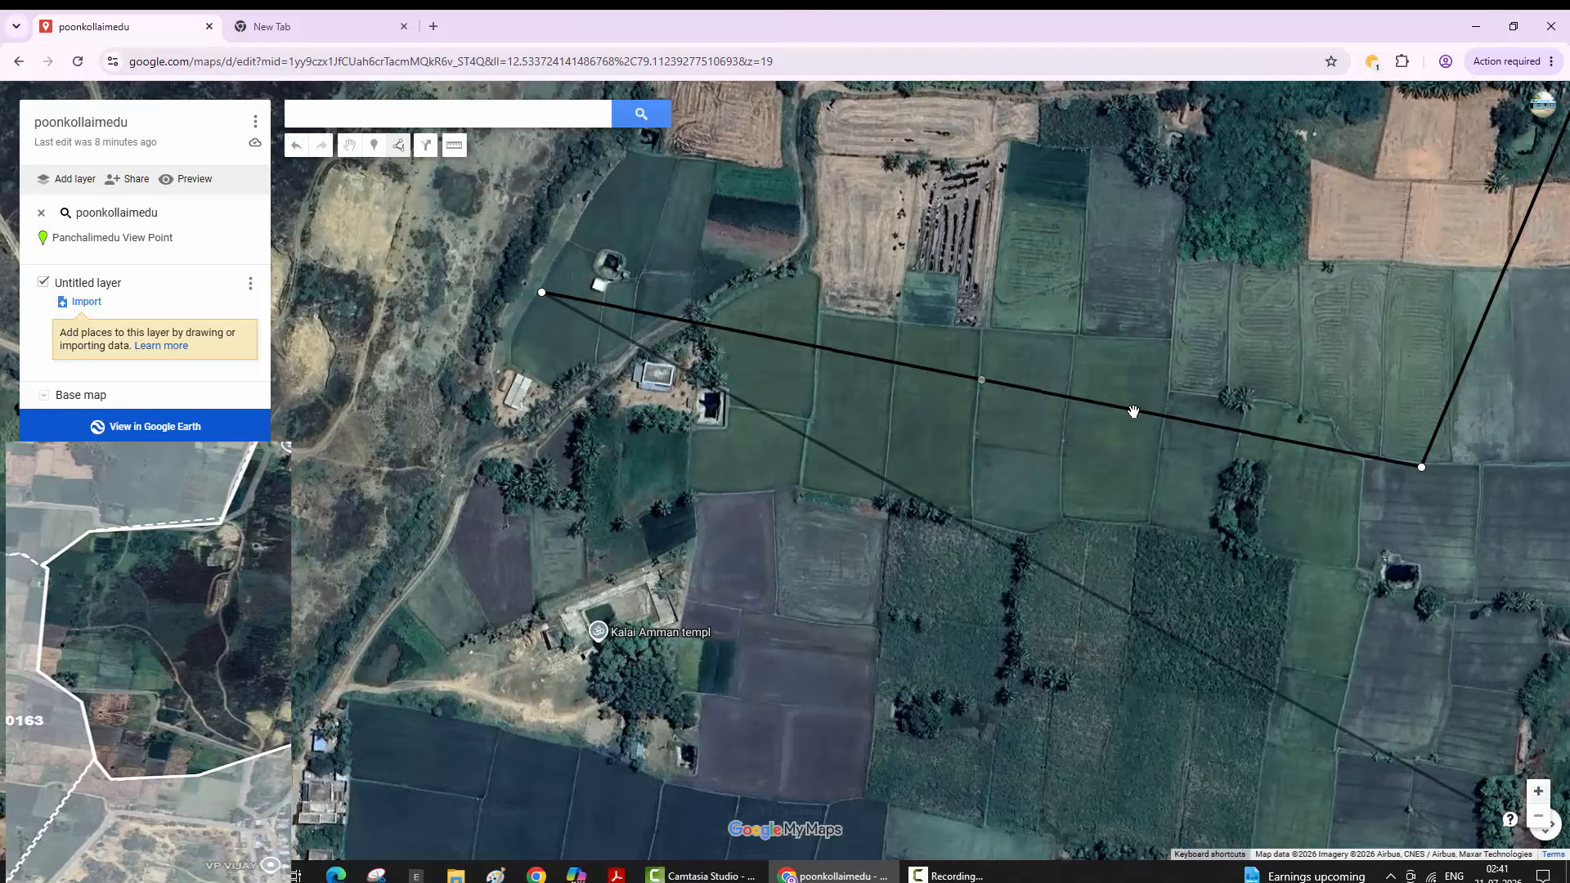
{"action": "key", "text": "minus"}
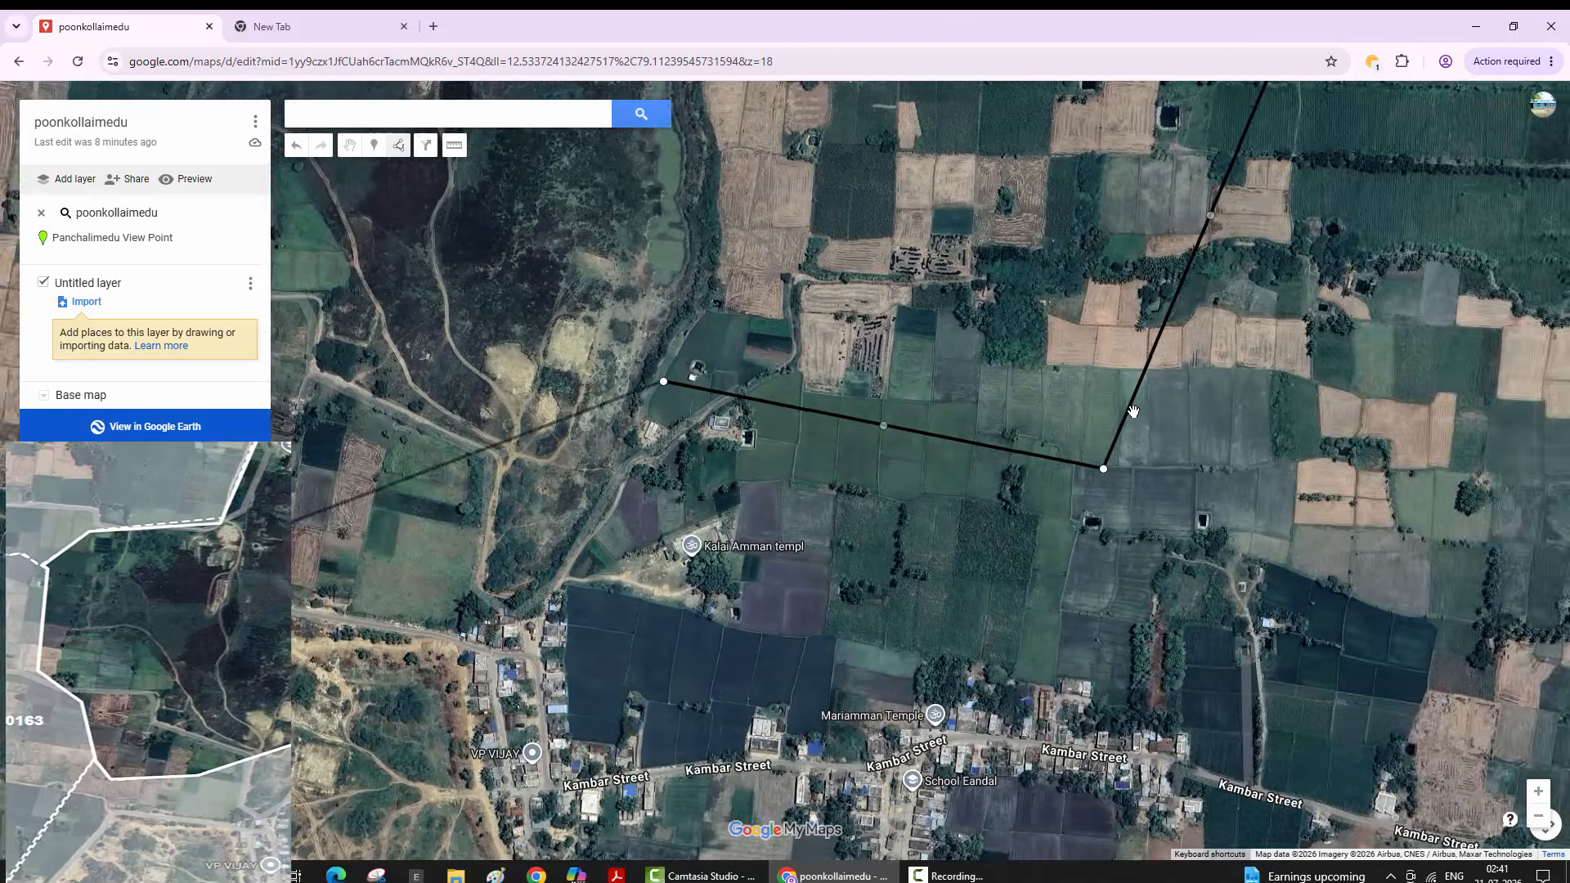
{"action": "key", "text": "Left"}
{"action": "key", "text": "Left"}
{"action": "key", "text": "Left"}
{"action": "key", "text": "Left"}
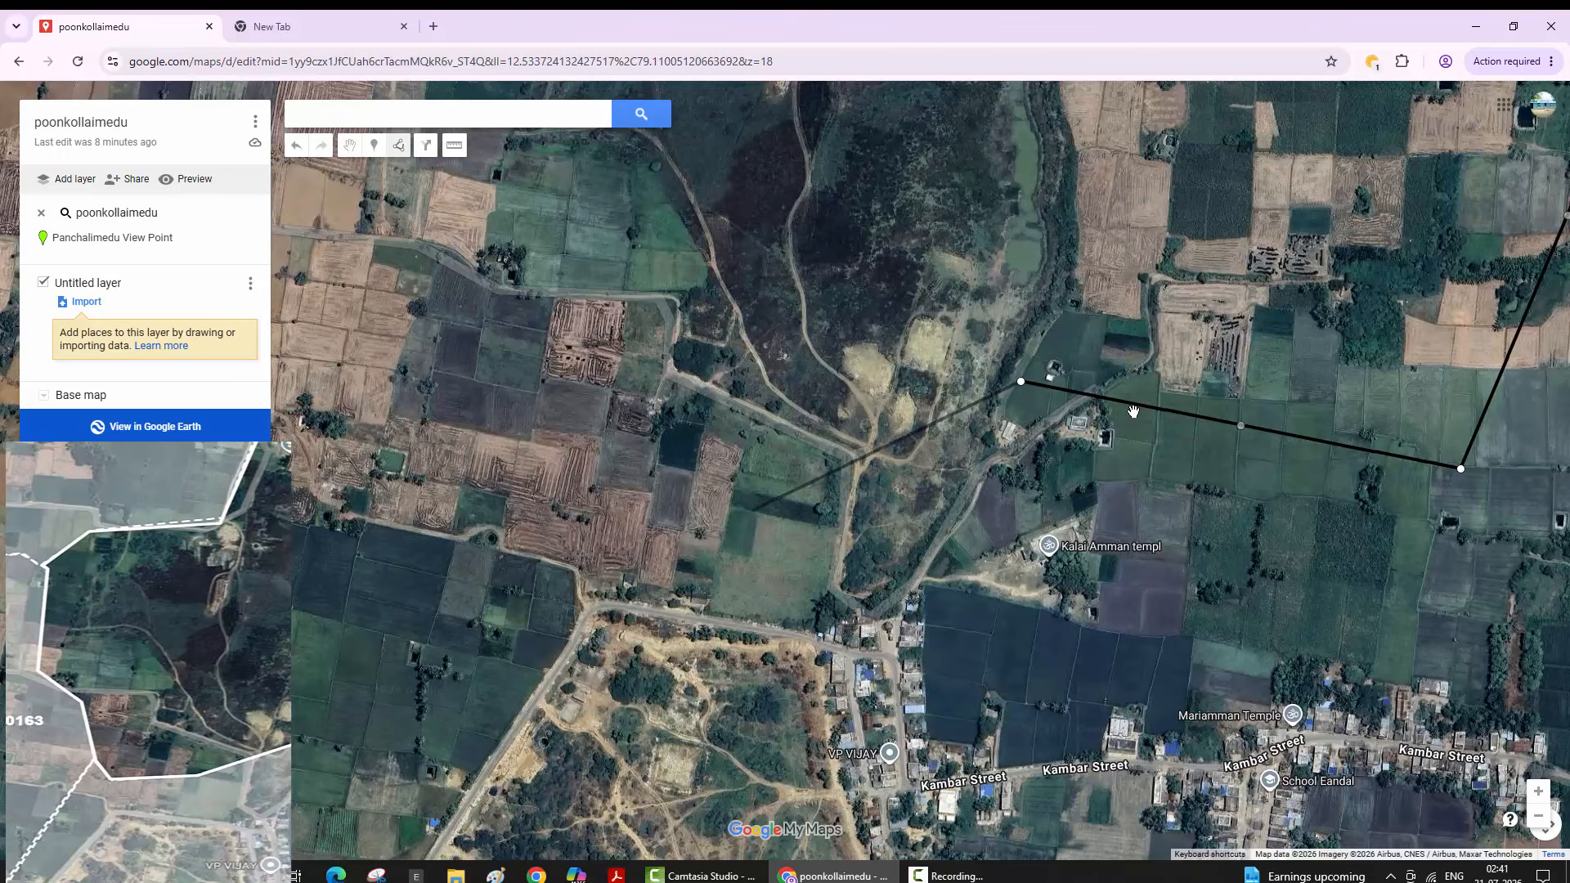
{"action": "double_click", "coordinate": [750, 512]}
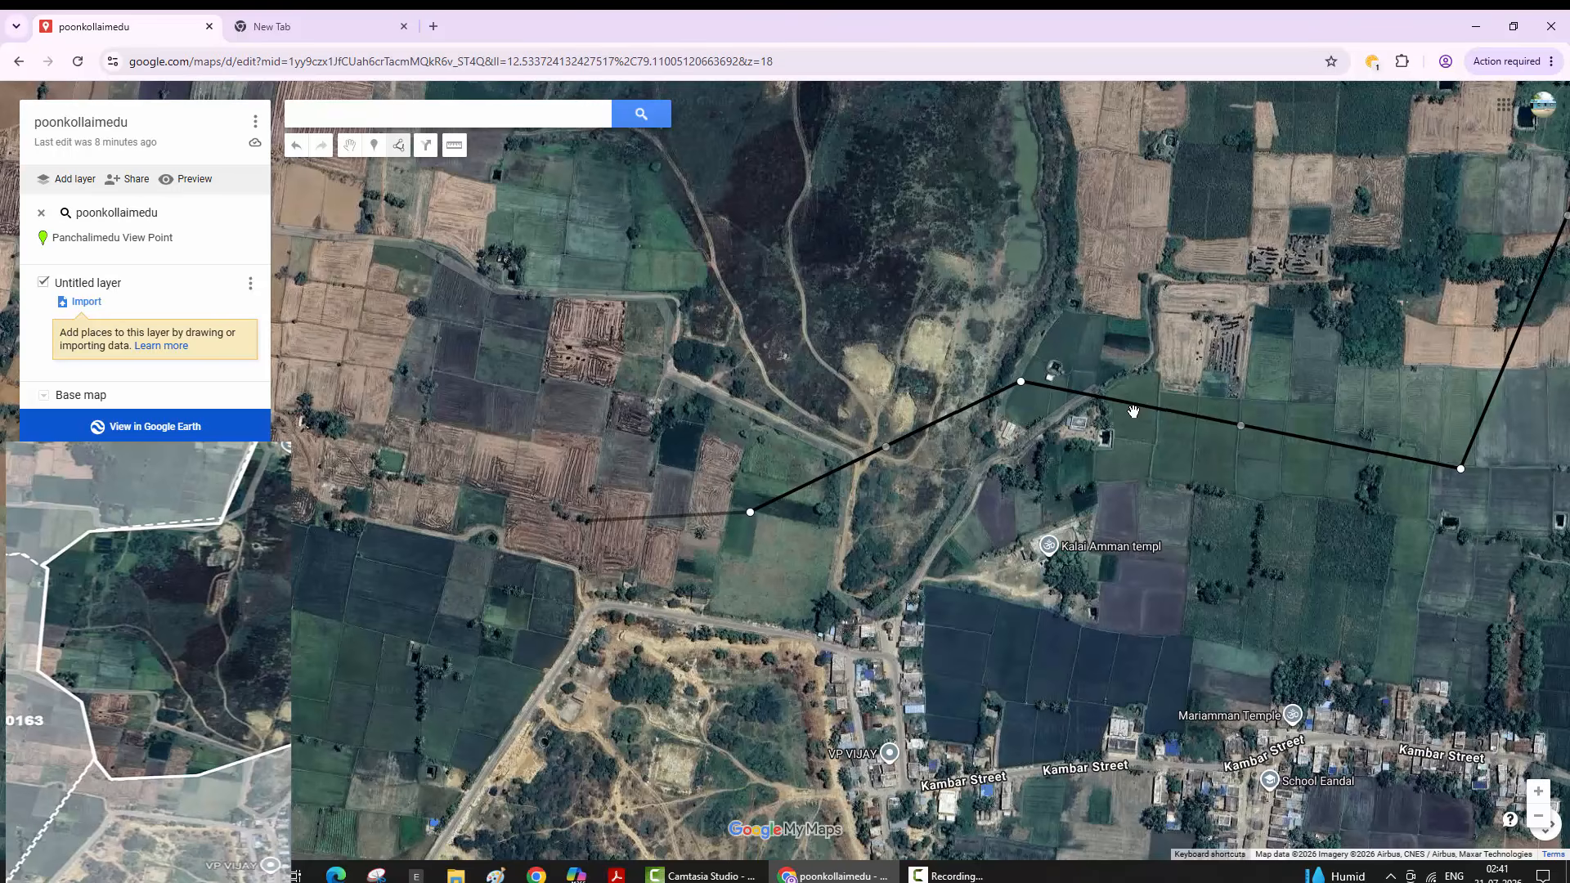
{"action": "left_click", "coordinate": [588, 523]}
{"action": "left_click", "coordinate": [540, 473]}
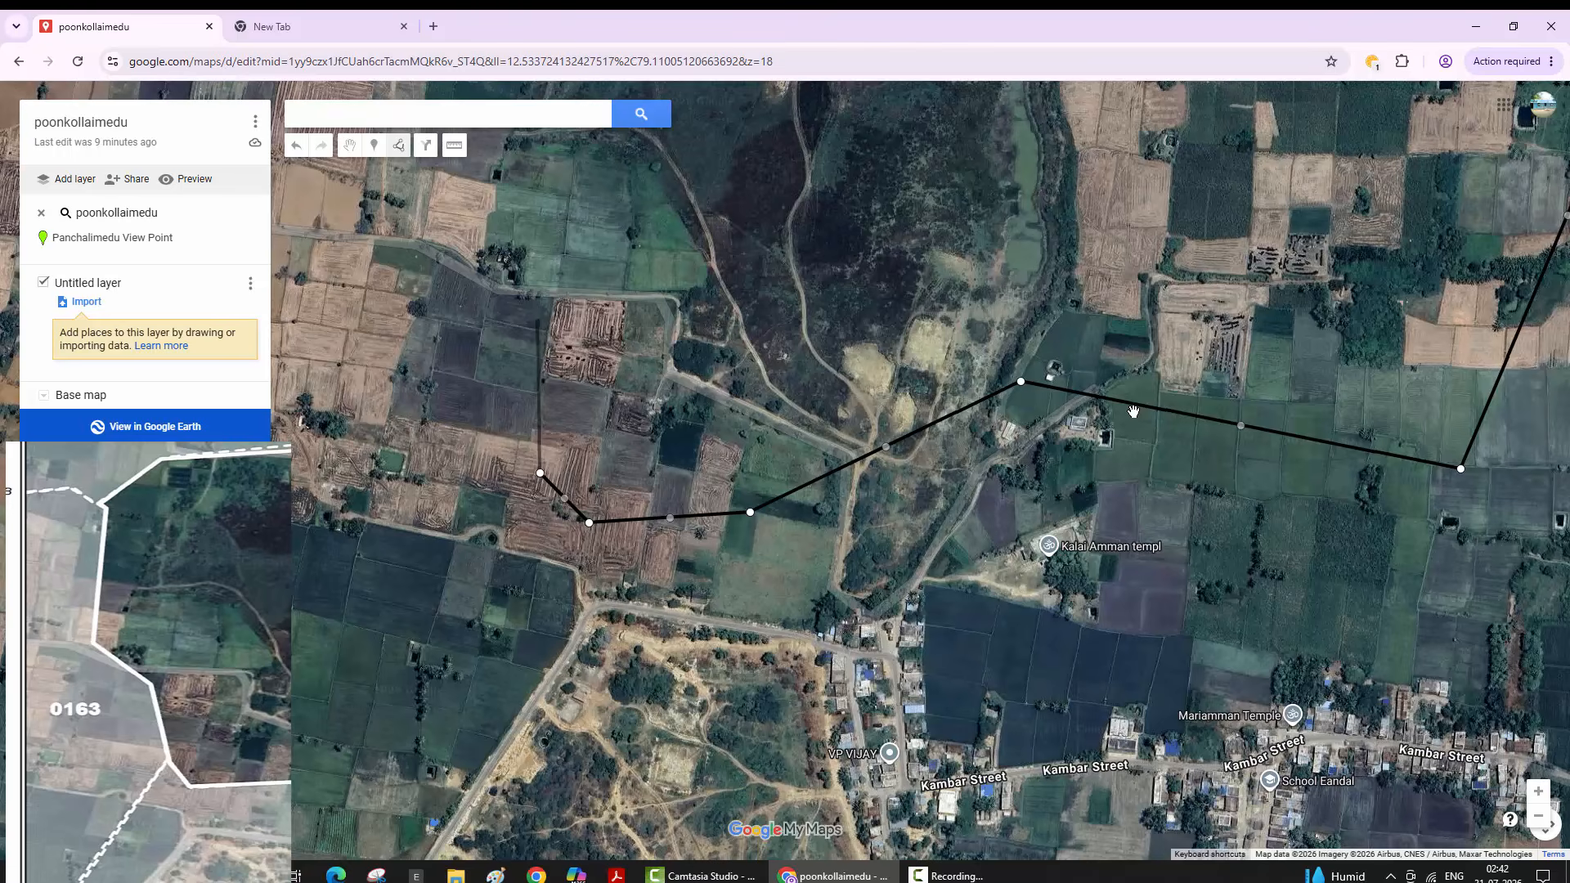
- Continue the outline north and north-west through the western farm fields toward the lake
{"action": "double_click", "coordinate": [537, 322]}
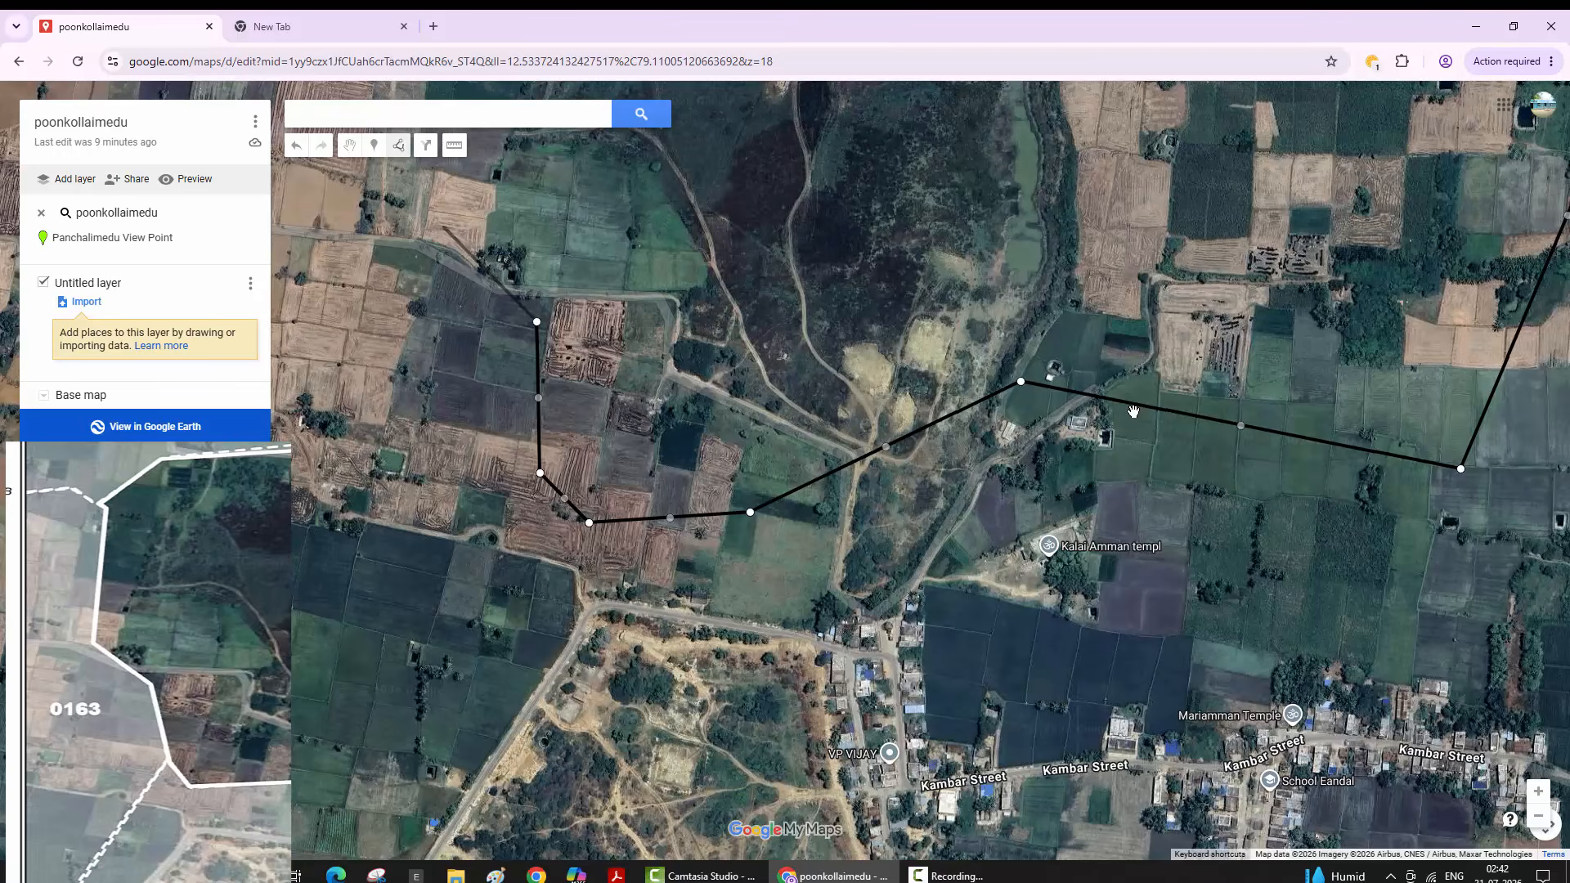
{"action": "left_click", "coordinate": [450, 234]}
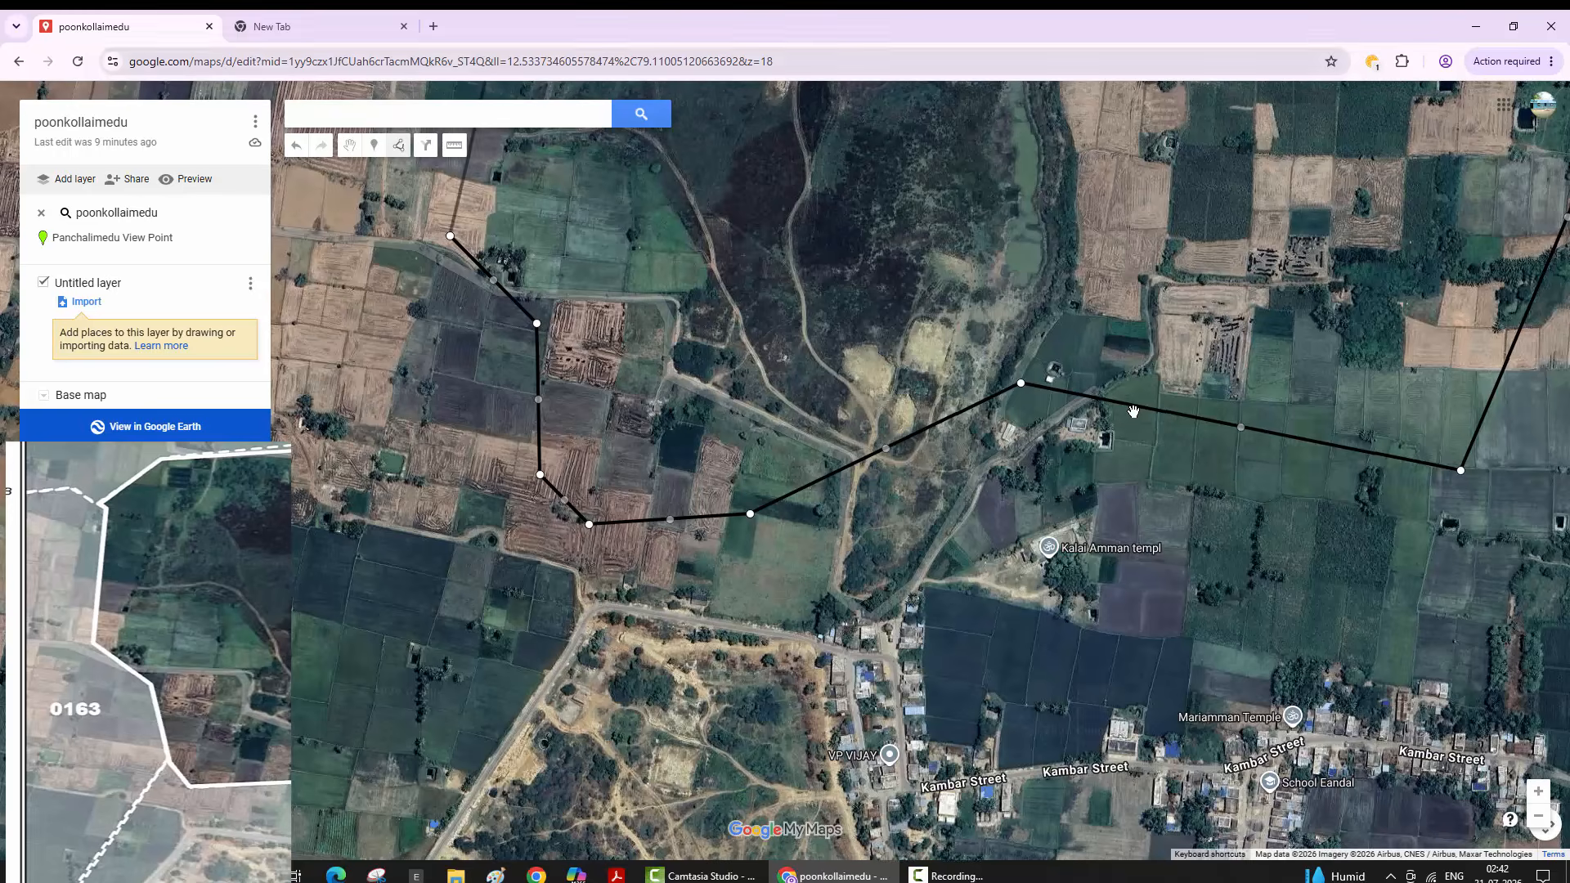
{"action": "key", "text": "minus"}
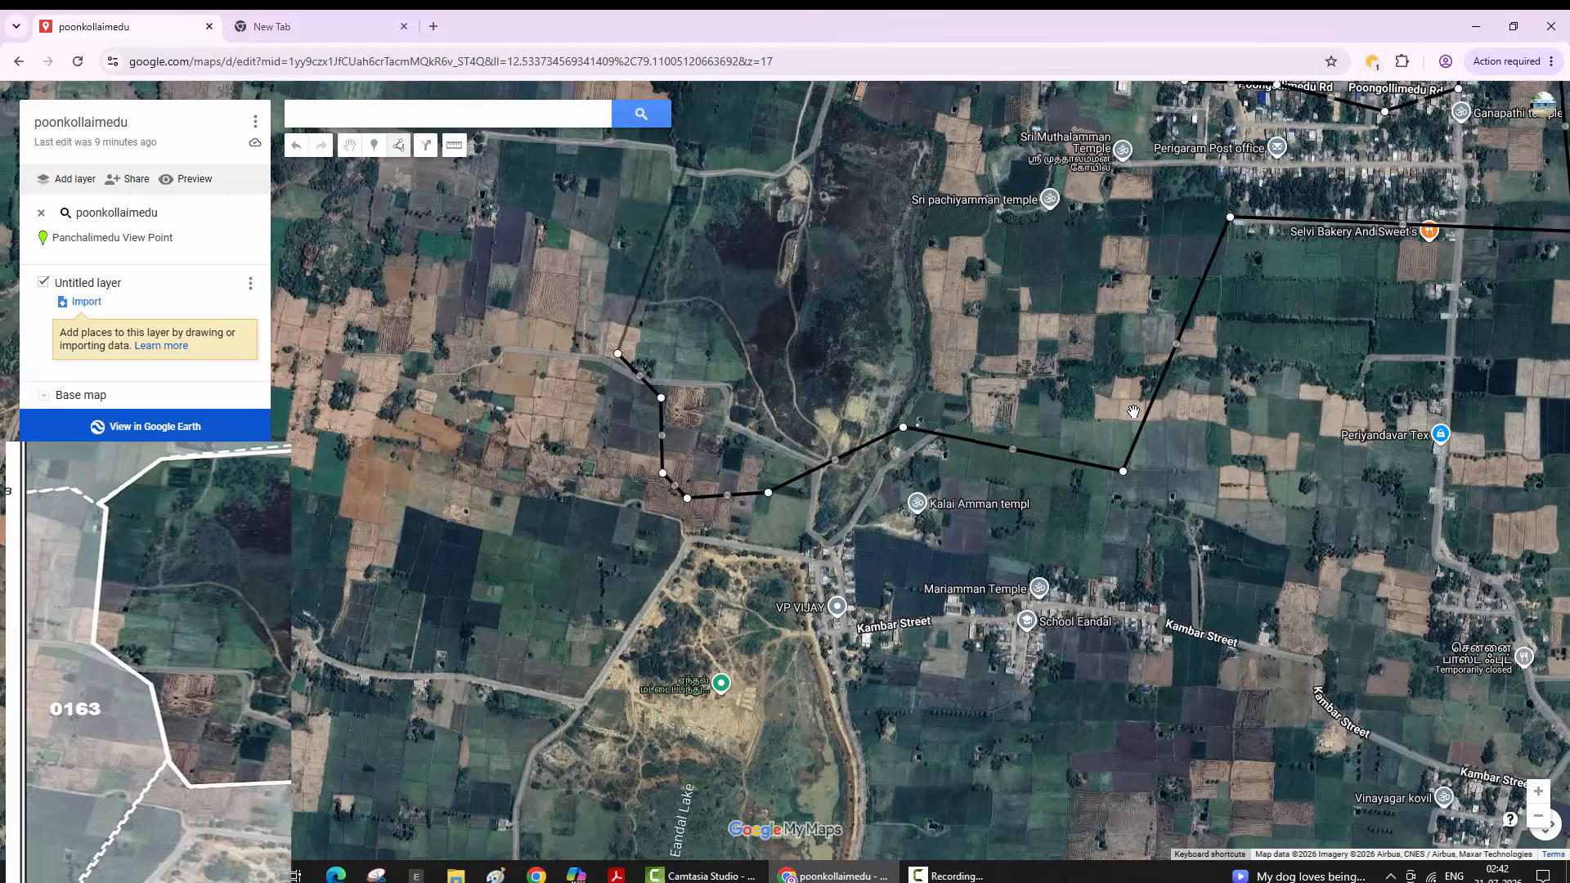
- Zoom and pan north-west to show the outline's open end near the Government high school
{"action": "key", "text": "minus"}
{"action": "key", "text": "plus"}
{"action": "key", "text": "minus"}
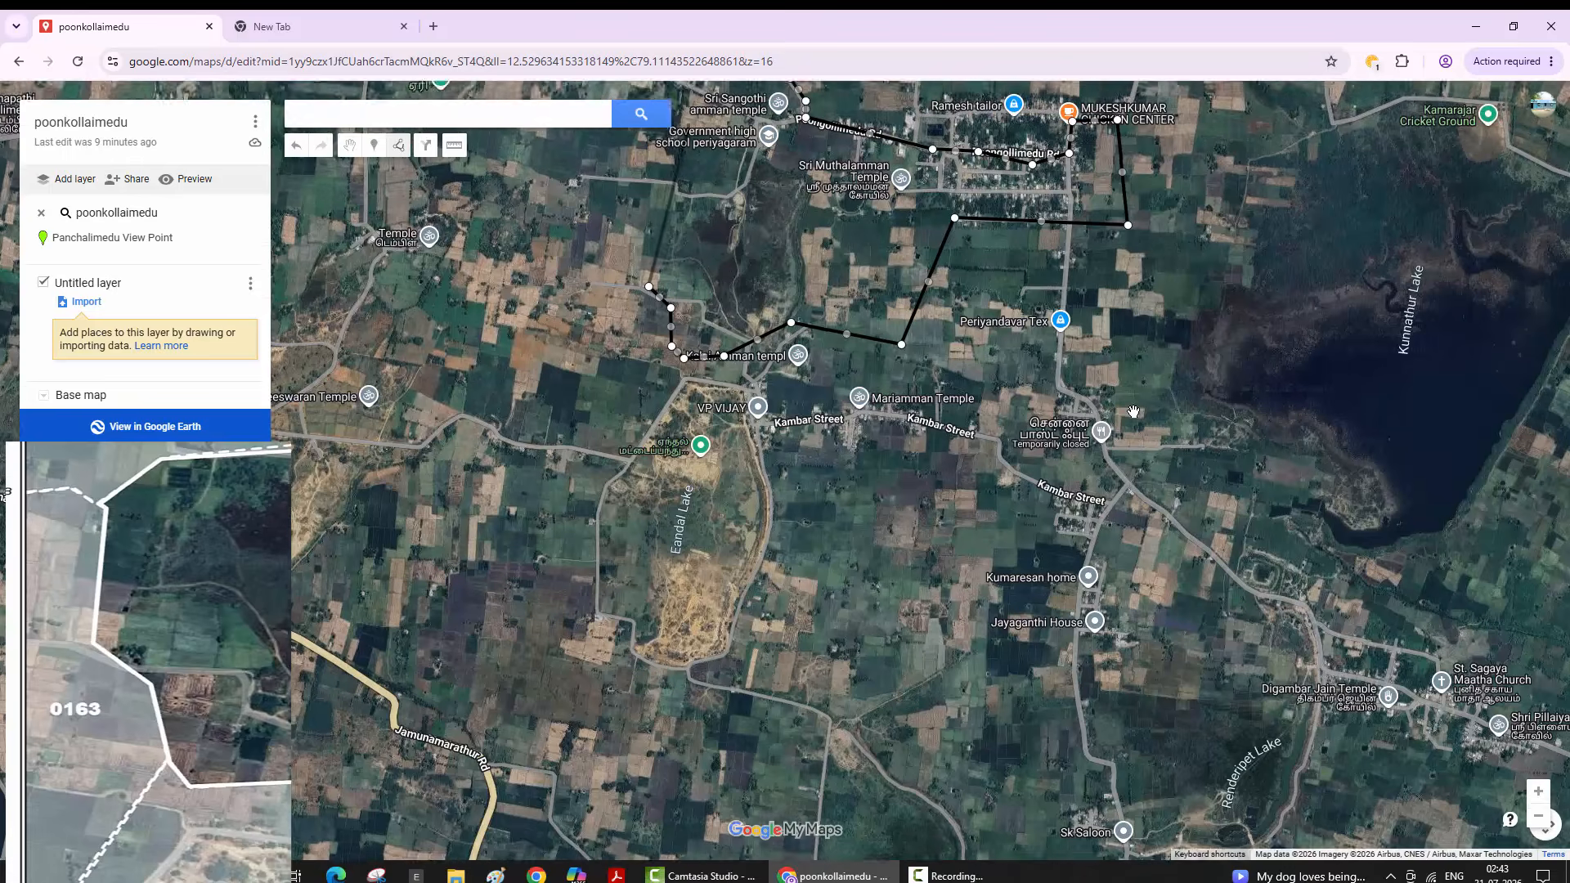
{"action": "key", "text": "Up"}
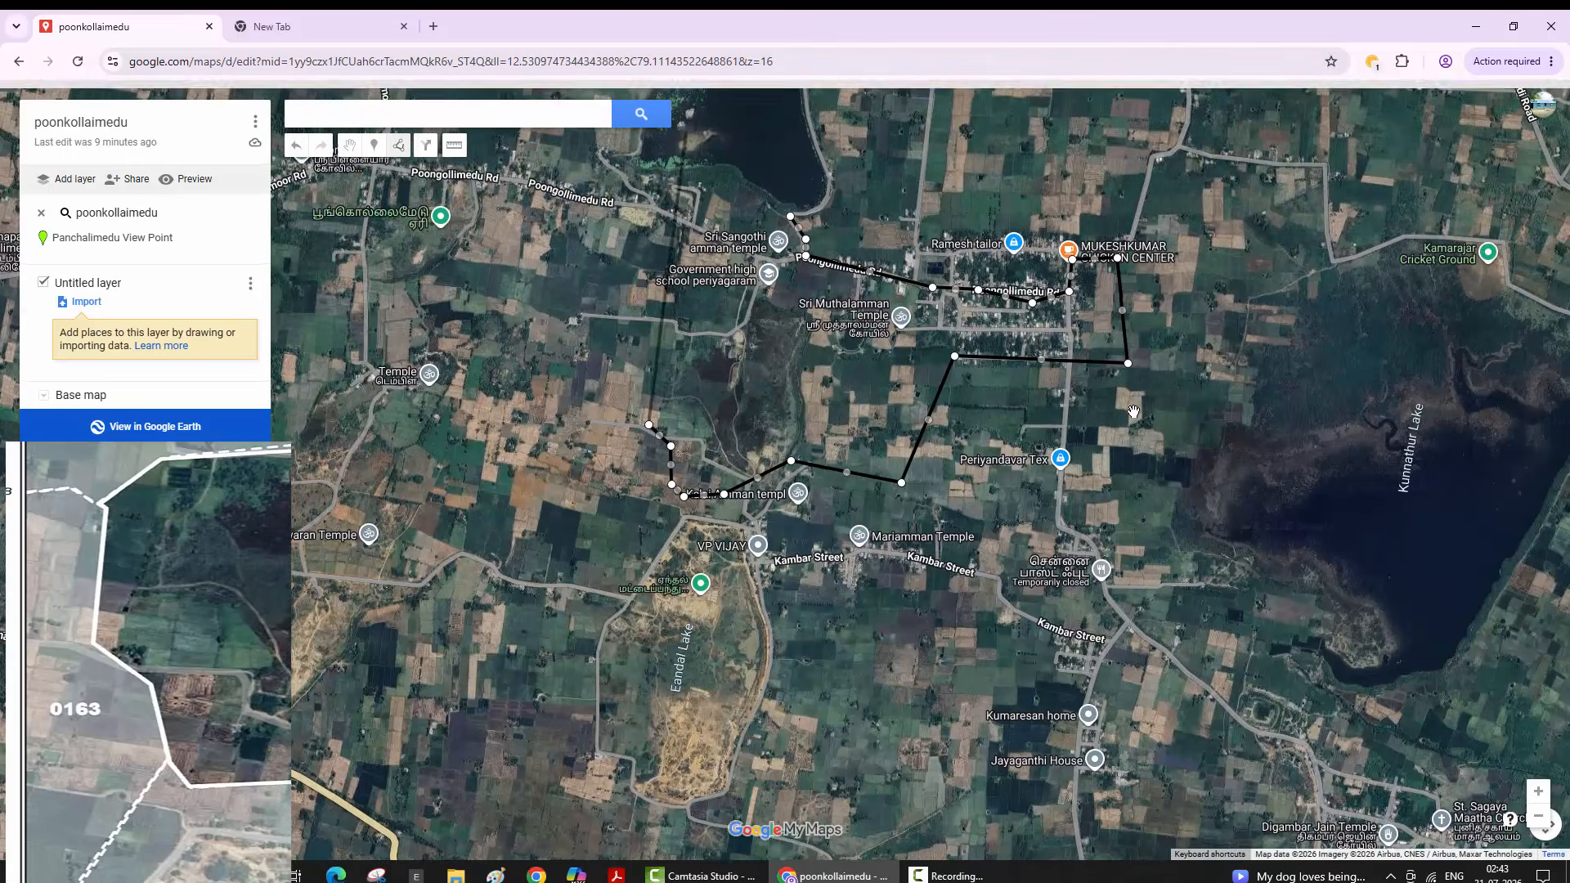
{"action": "key", "text": "Up"}
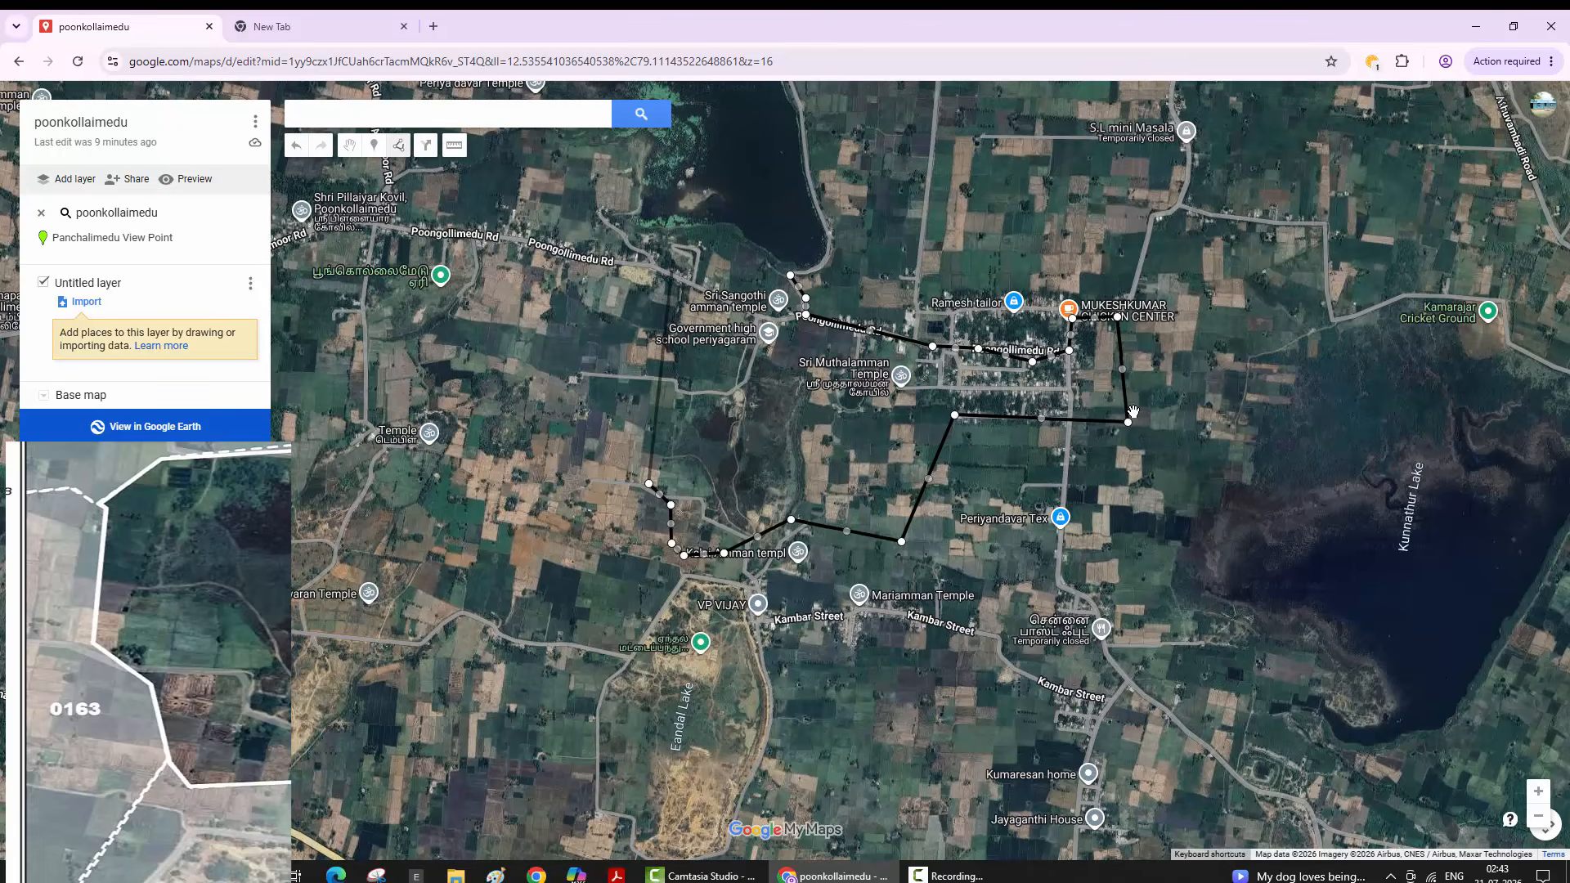
{"action": "key", "text": "plus"}
{"action": "key", "text": "plus"}
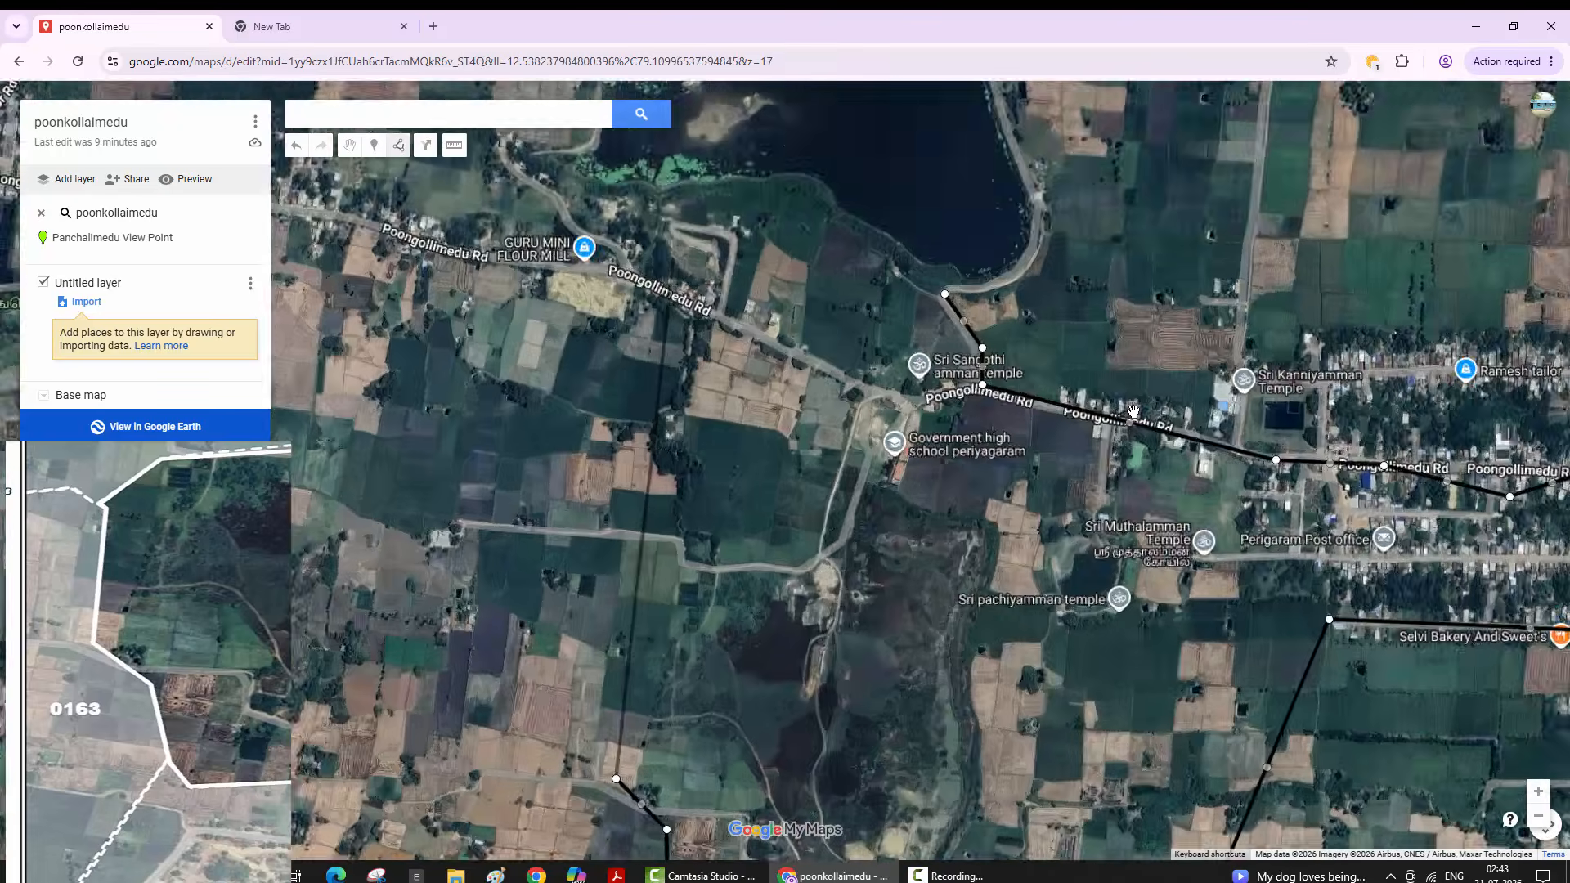
{"action": "key", "text": "minus"}
{"action": "key", "text": "minus"}
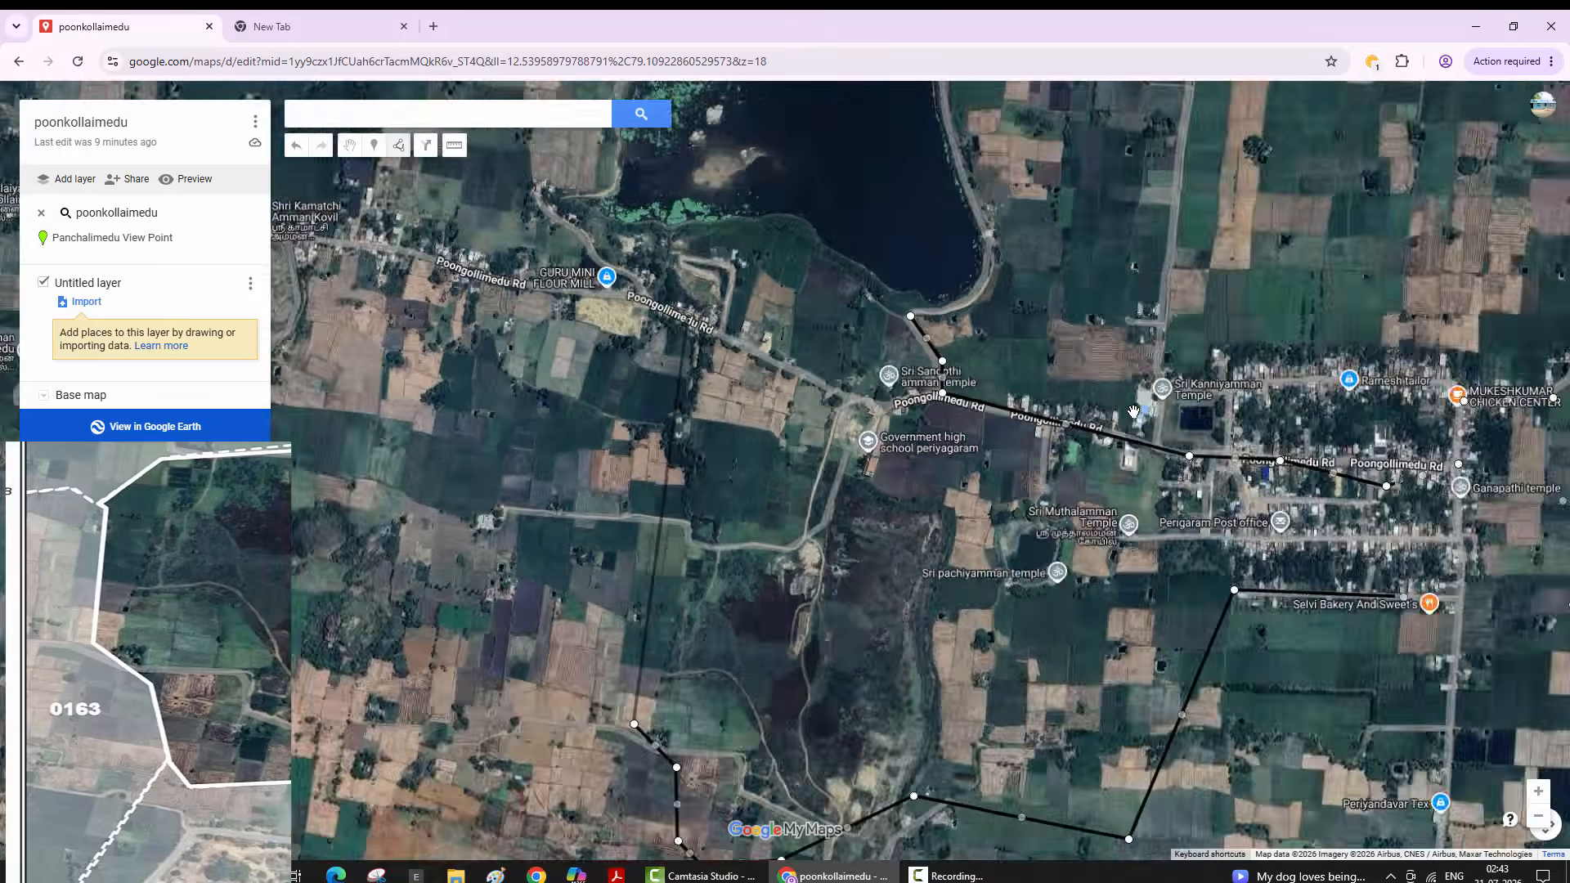
{"action": "key", "text": "Up"}
{"action": "key", "text": "Left"}
{"action": "key", "text": "plus"}
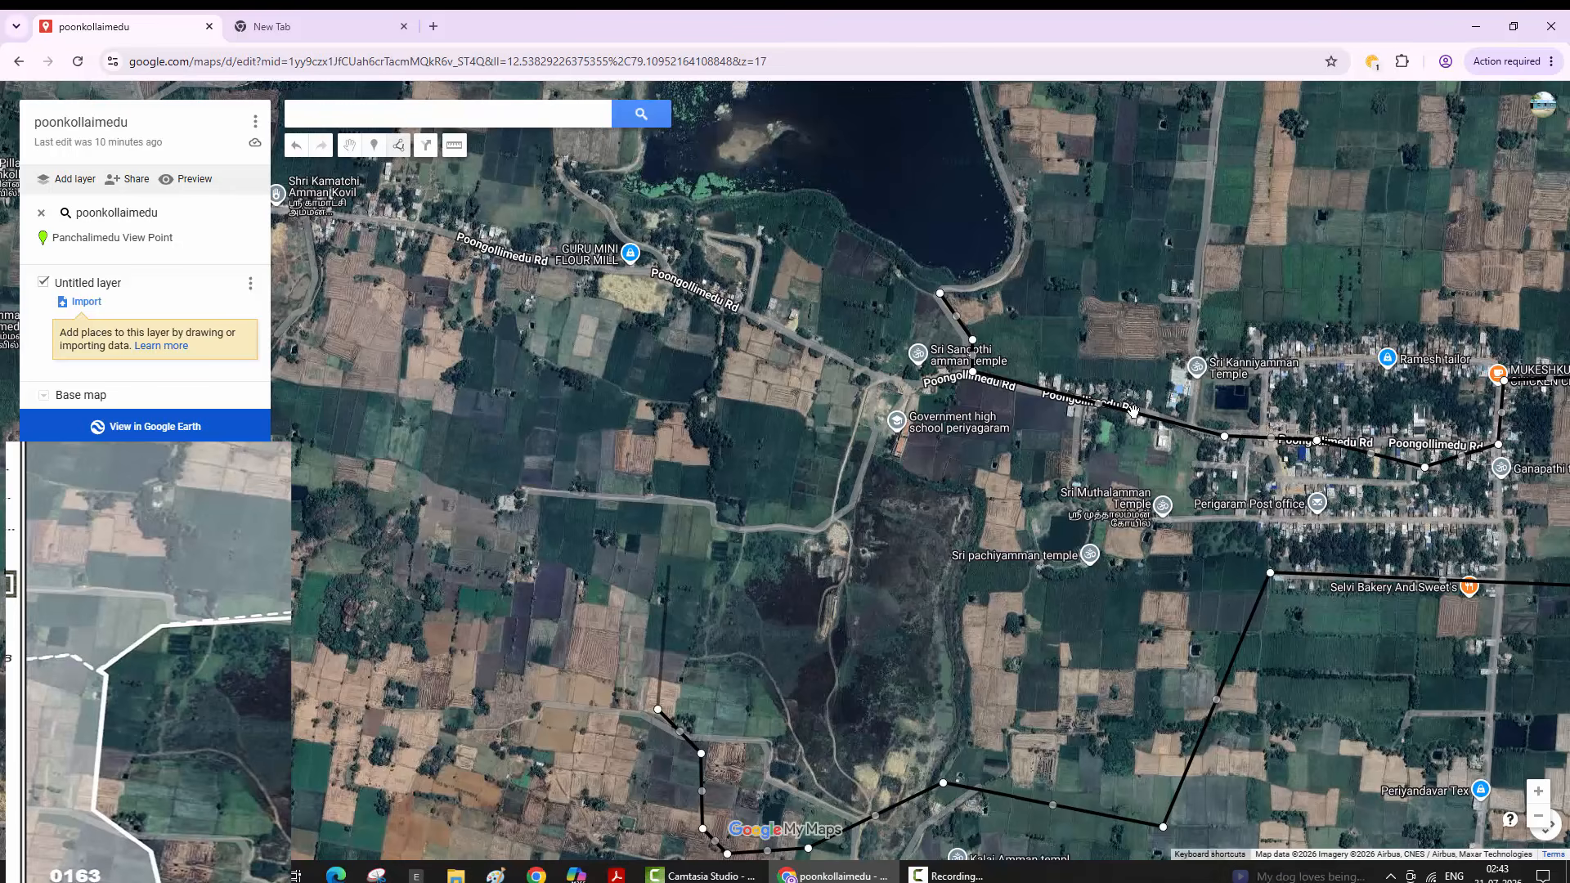
- Add points north-east toward Poongollimedu Rd and Sri Sangothi temple, then close the outline at its start
{"action": "left_click", "coordinate": [671, 568]}
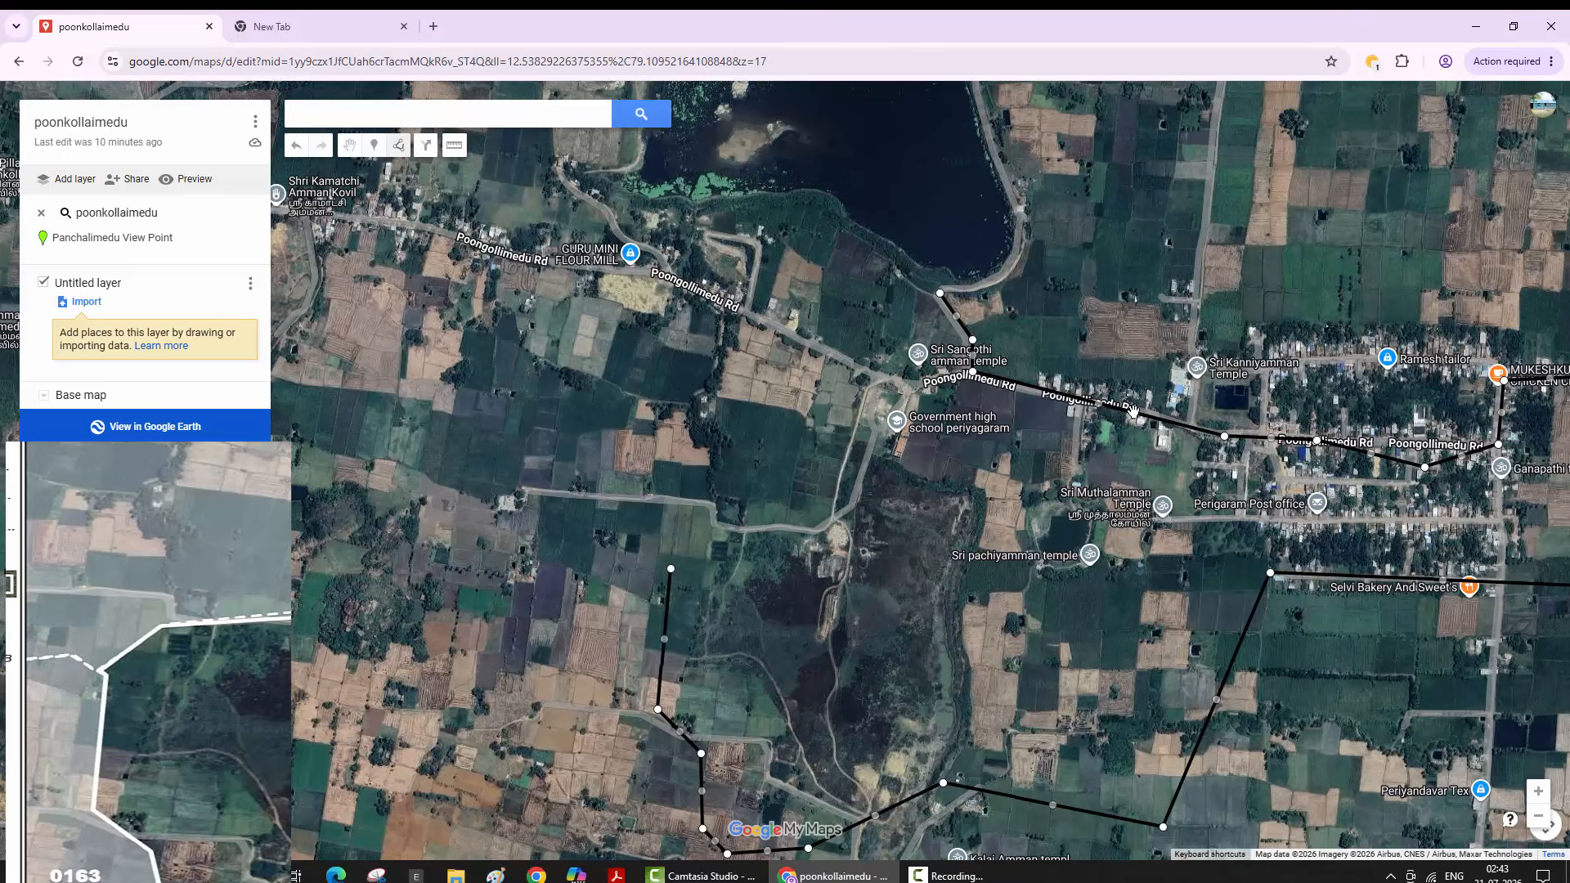
{"action": "left_click", "coordinate": [659, 561]}
{"action": "left_click", "coordinate": [713, 529]}
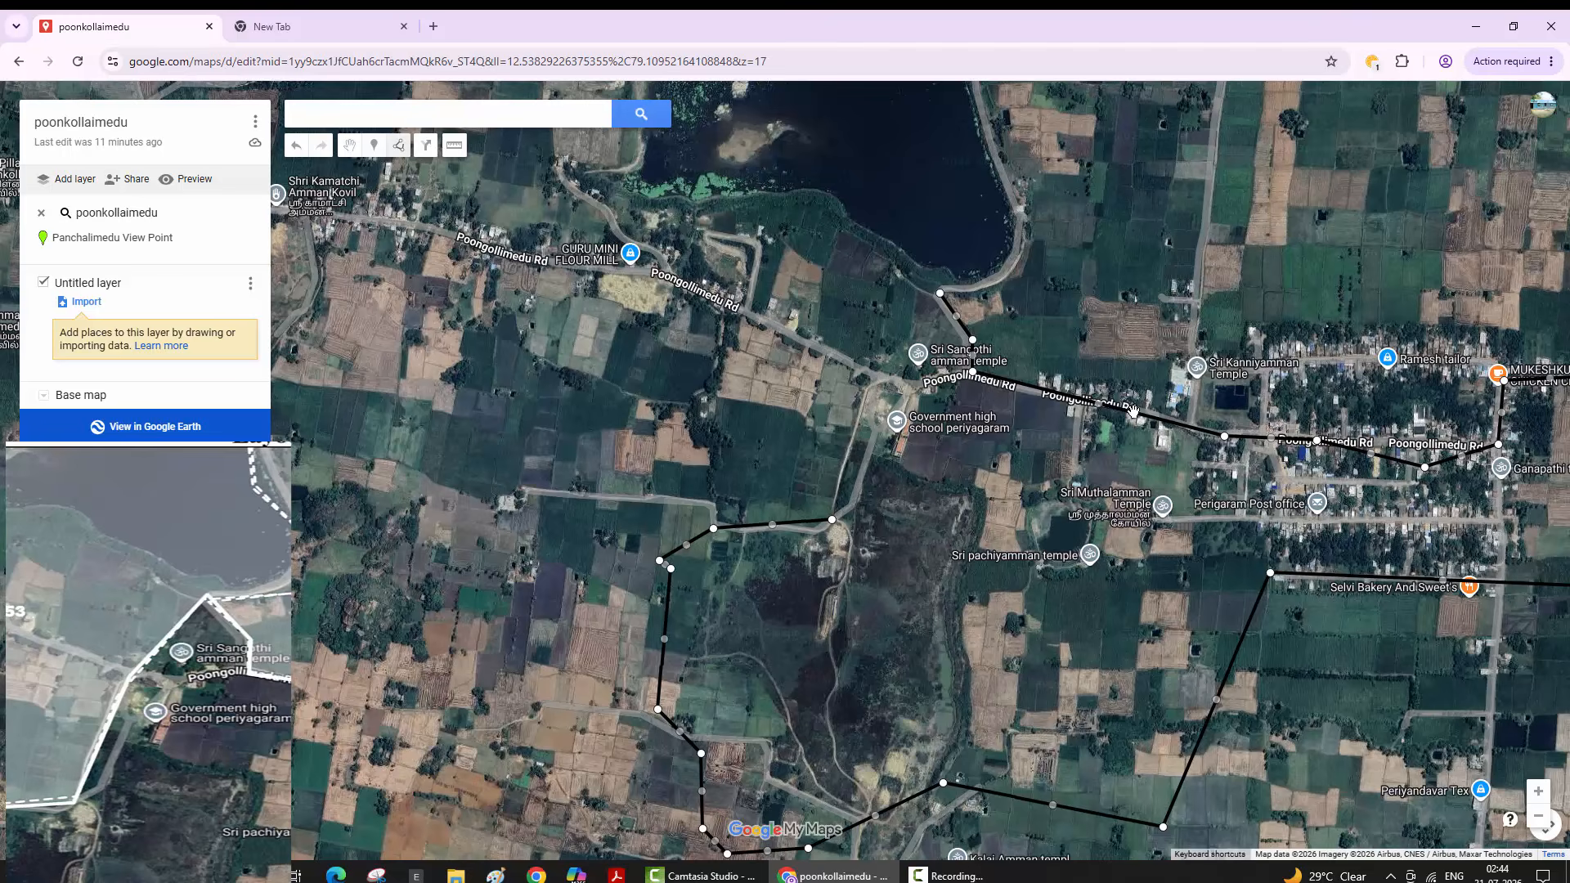
{"action": "left_click", "coordinate": [850, 443]}
{"action": "left_click", "coordinate": [878, 379]}
{"action": "left_click", "coordinate": [940, 293]}
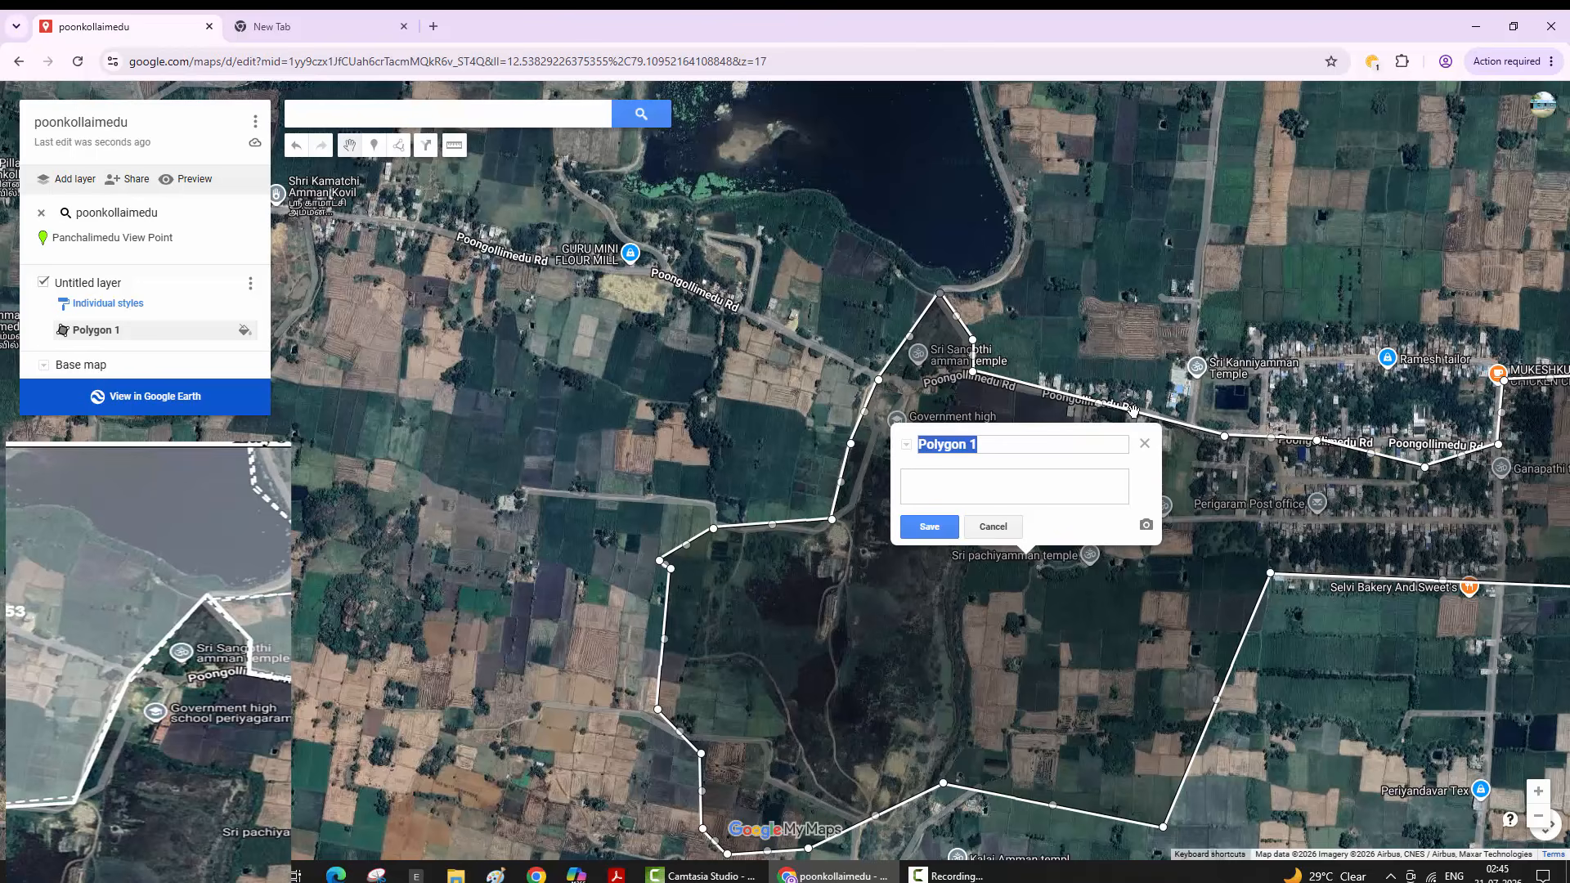
- Name the polygon 'poonkollaimedu' and save it
{"action": "type", "text": "poonkollaimed"}
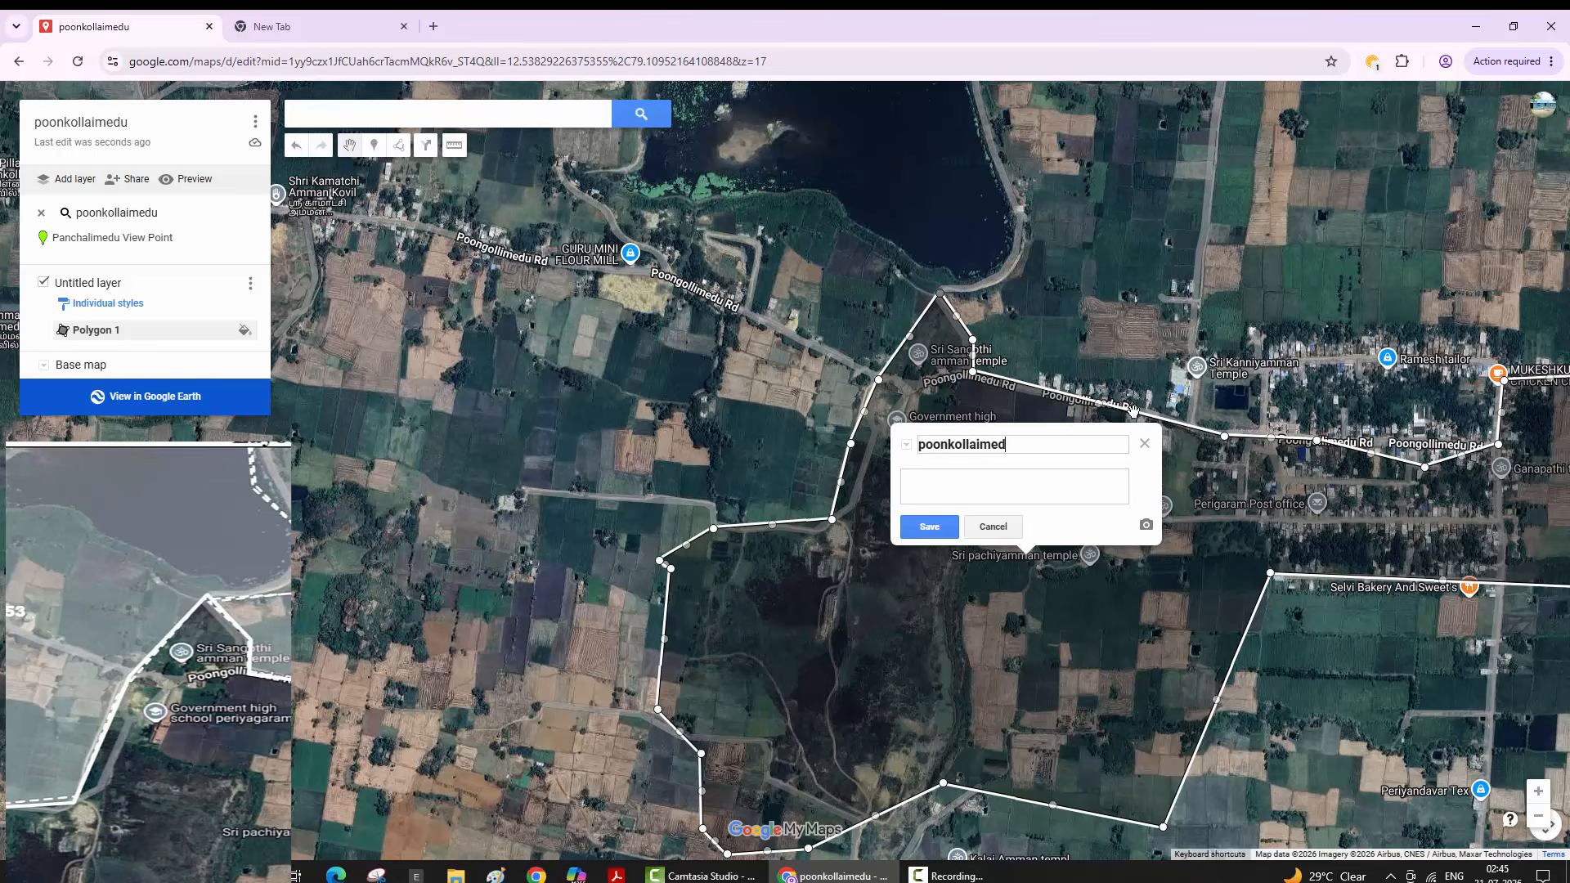
{"action": "type", "text": "u"}
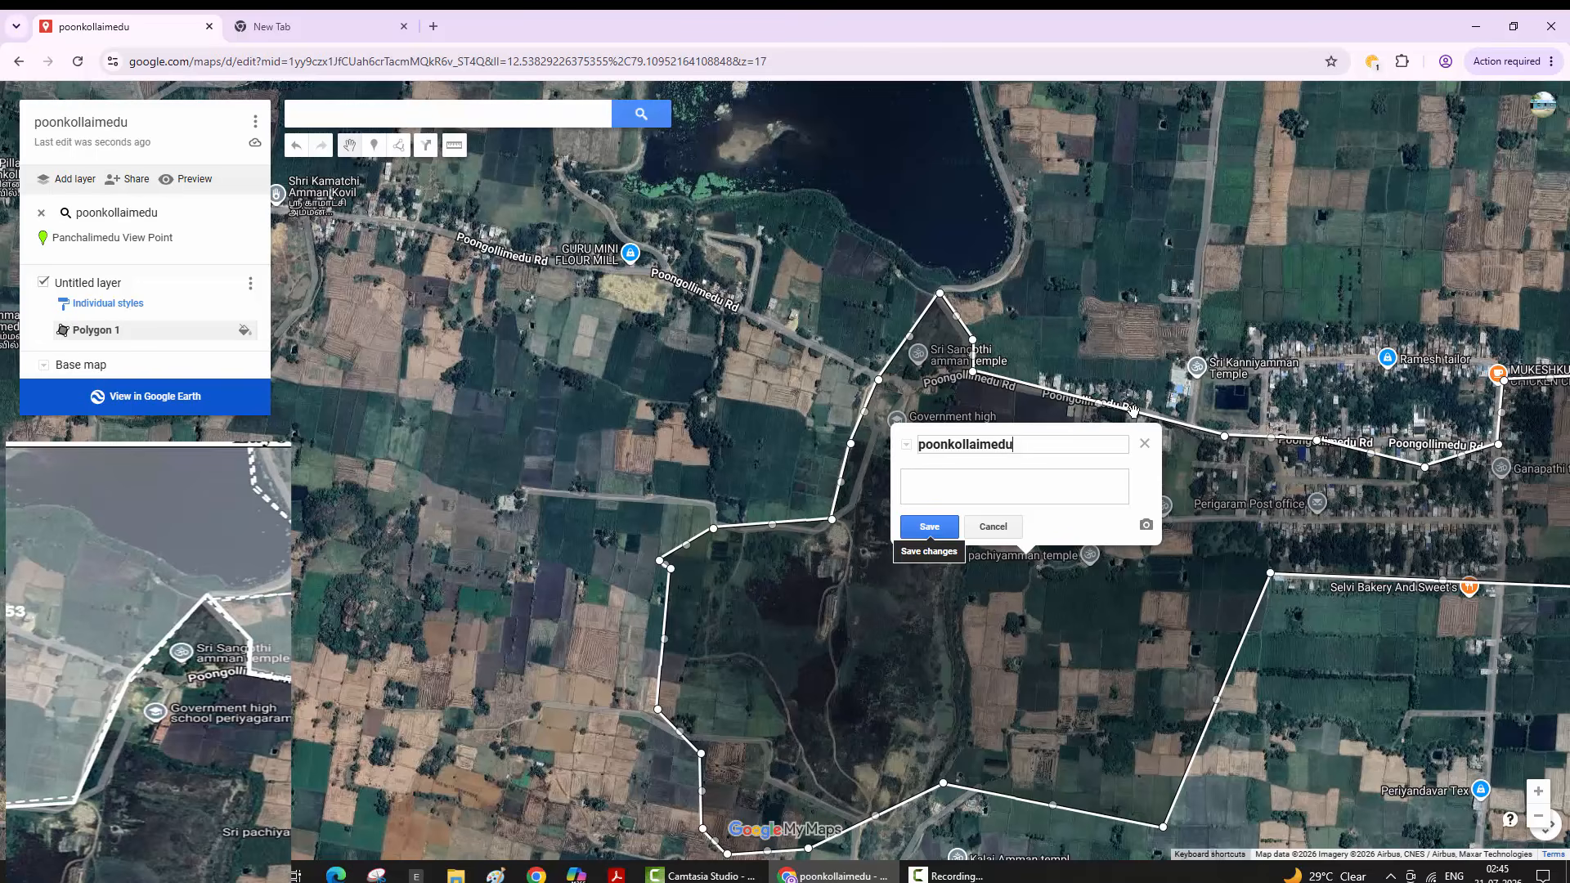
{"action": "key", "text": "Return"}
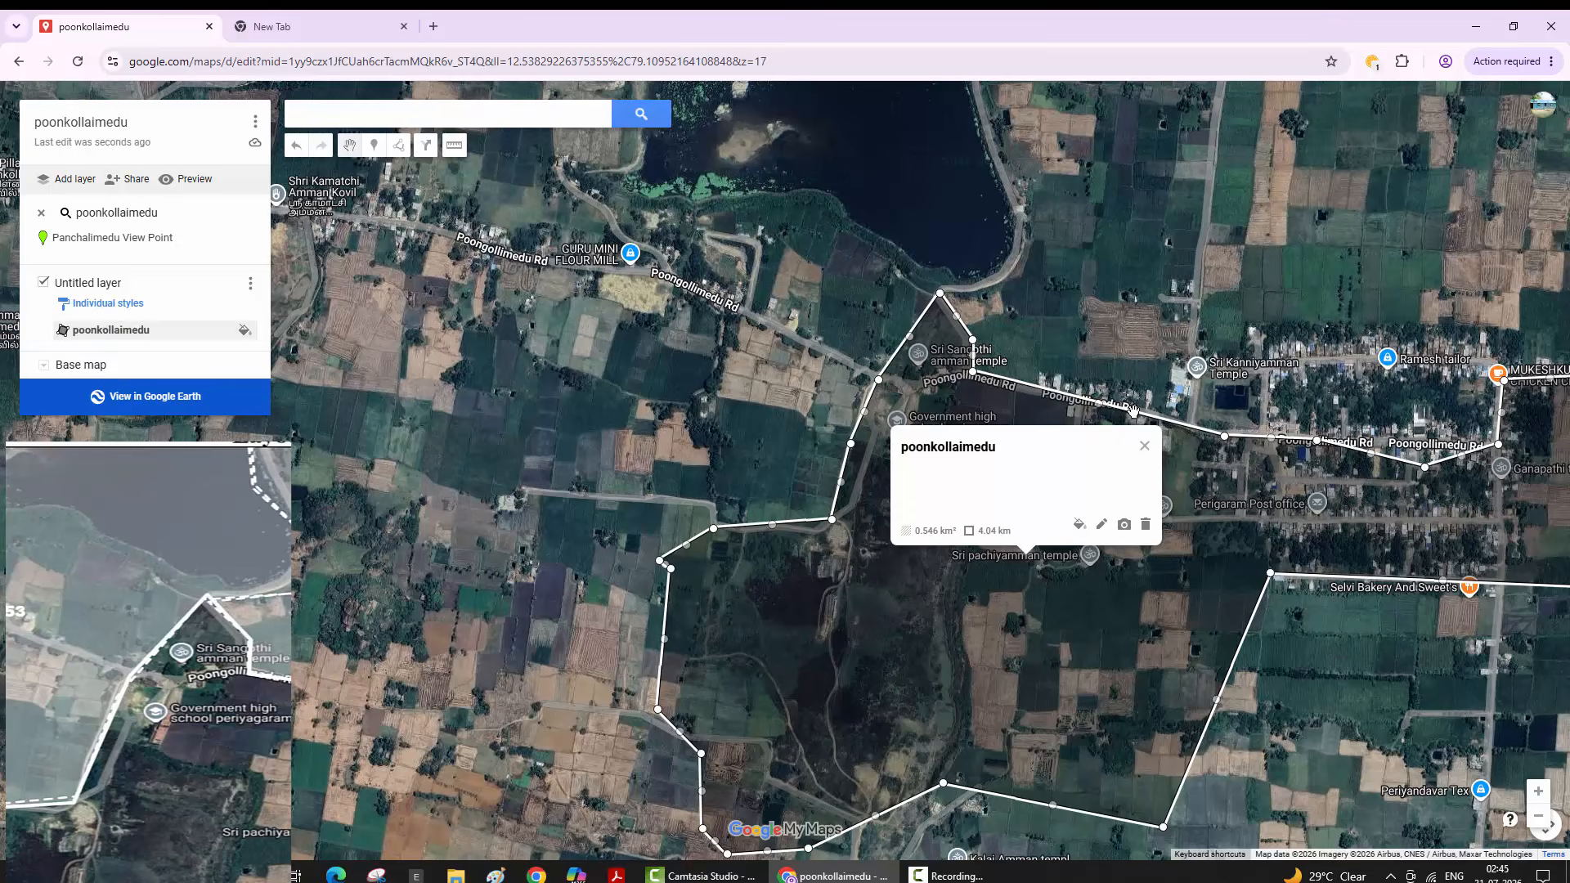
{"action": "left_click", "coordinate": [250, 282]}
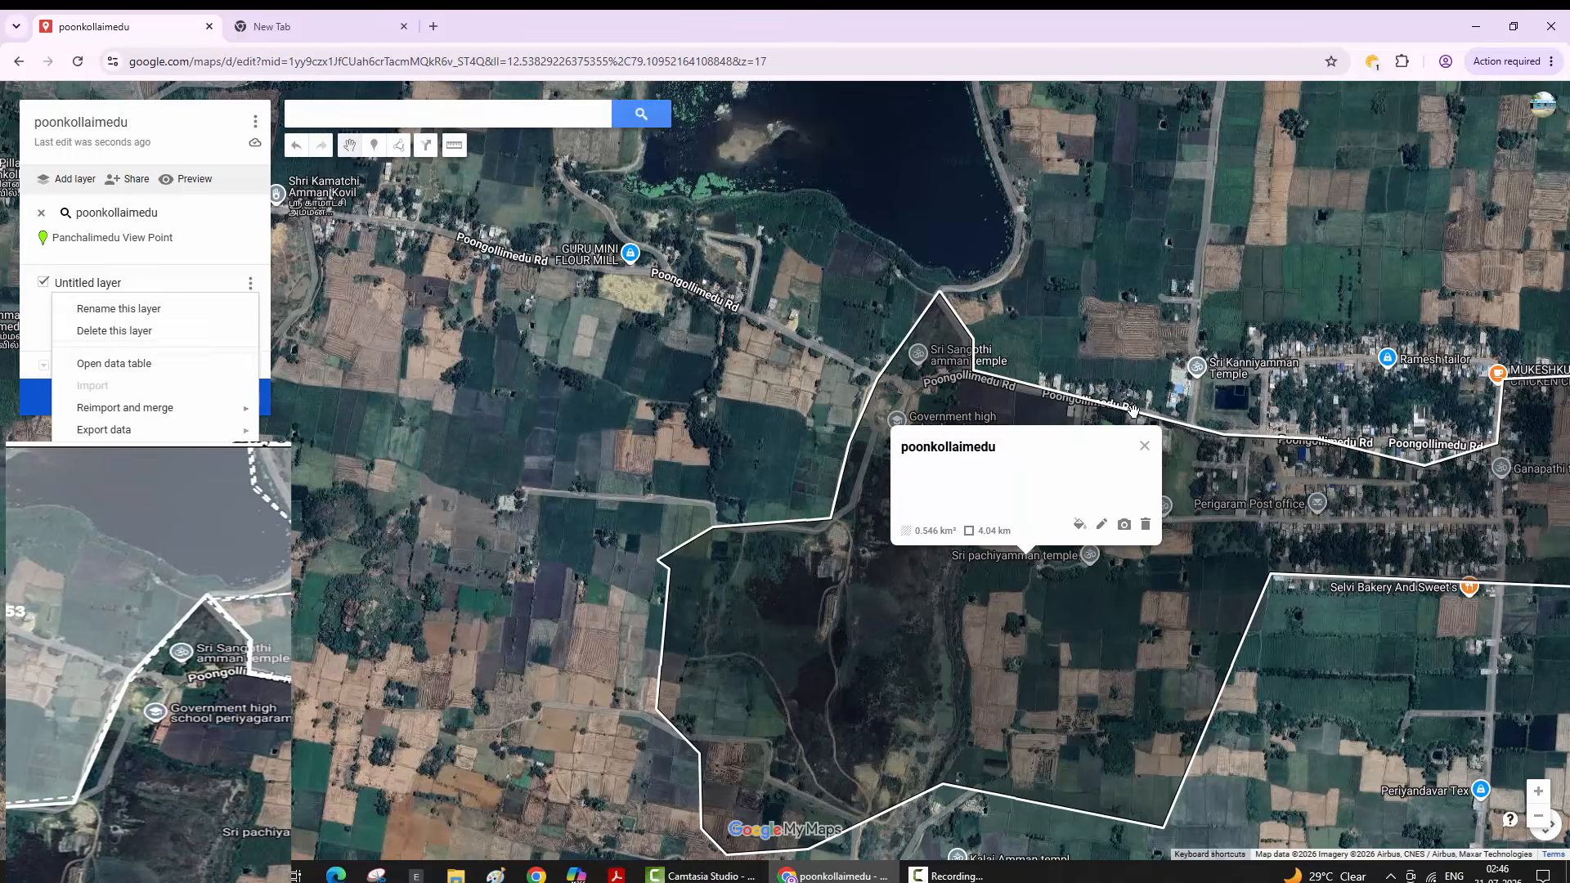
{"action": "mouse_move", "coordinate": [103, 429]}
{"action": "left_click", "coordinate": [1133, 411]}
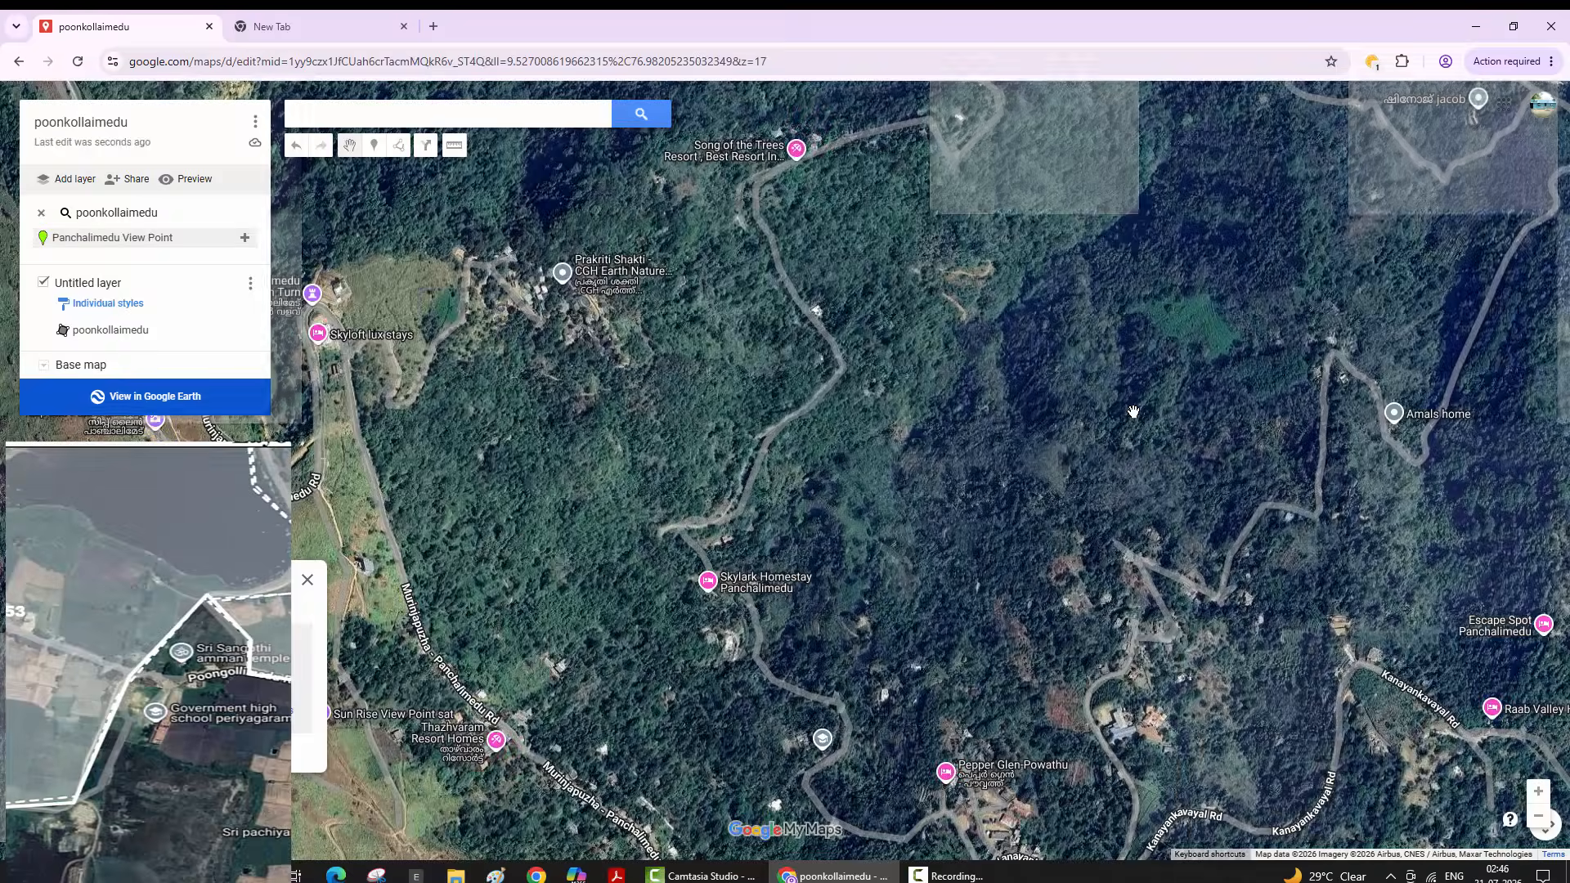
{"action": "left_click", "coordinate": [1133, 412]}
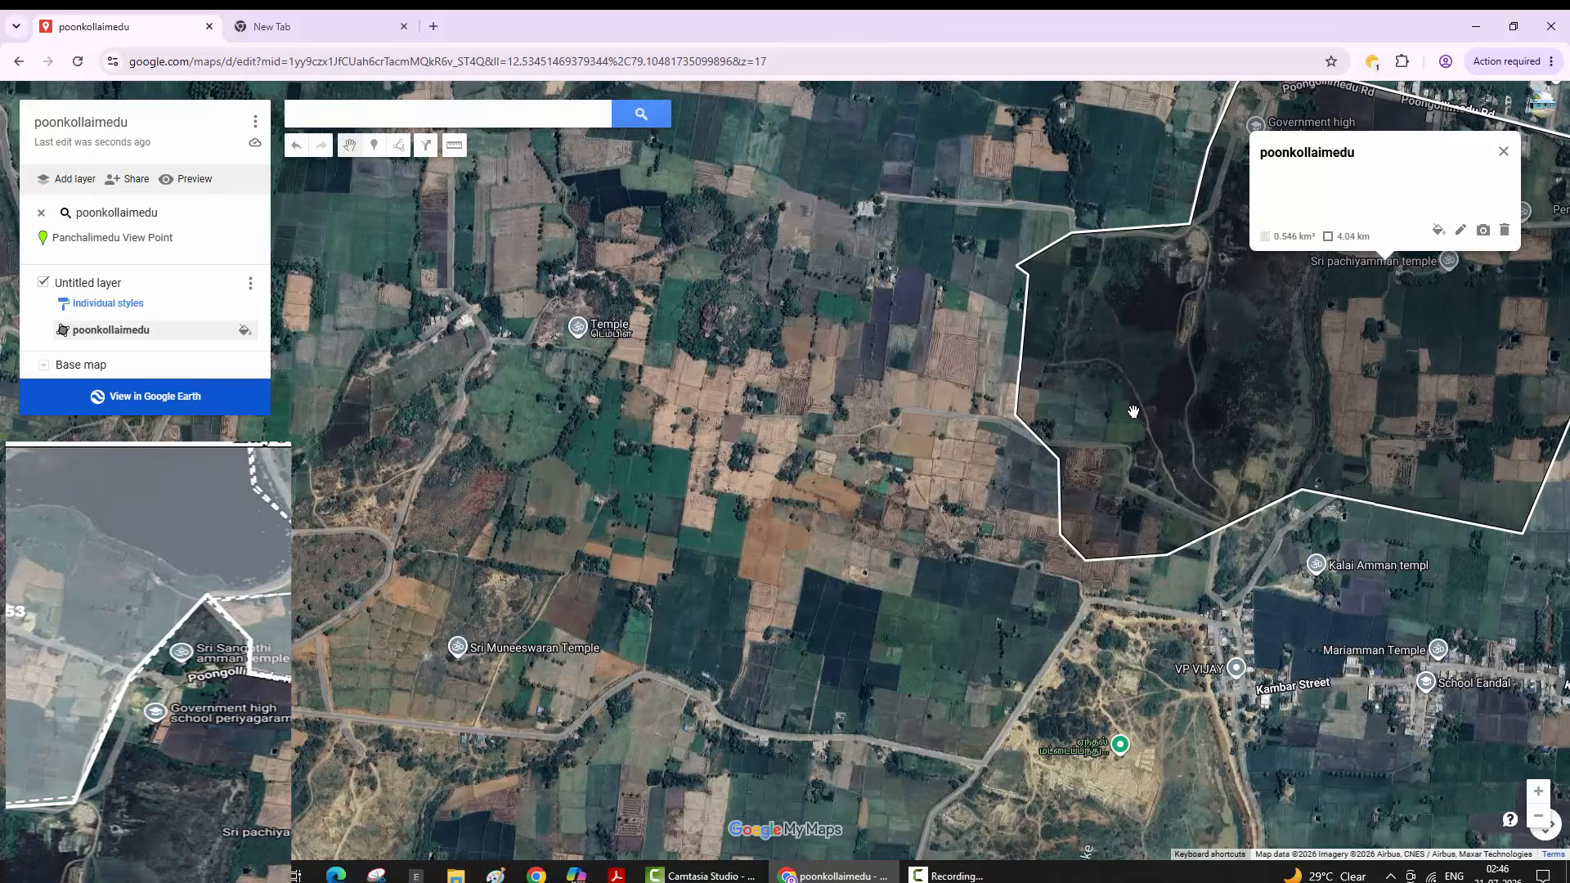
{"action": "key", "text": "Escape"}
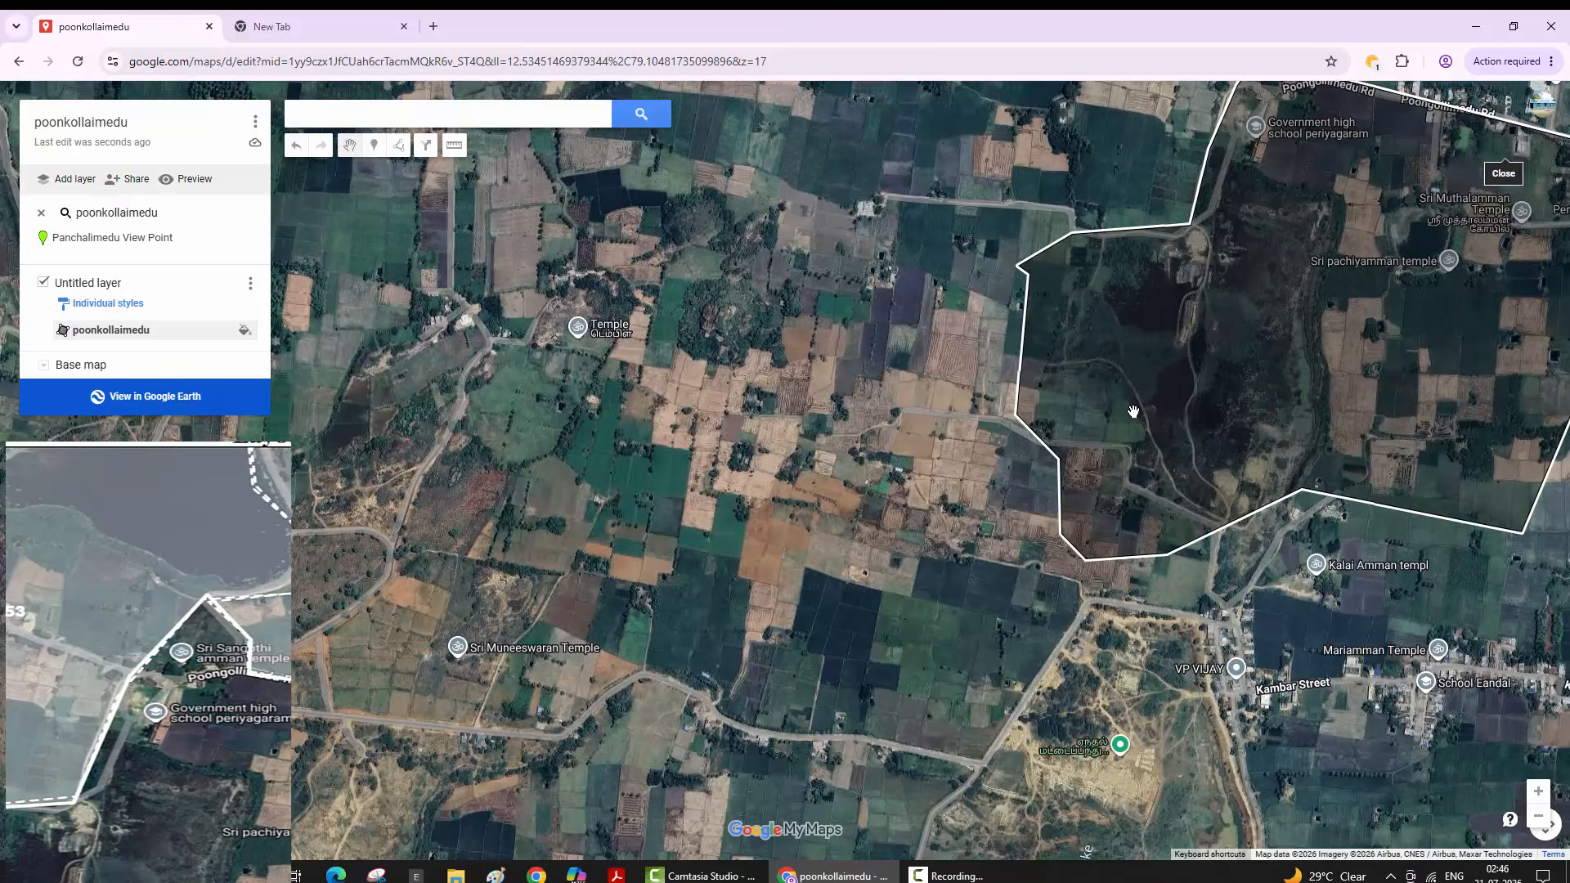
{"action": "key", "text": "ctrl+z"}
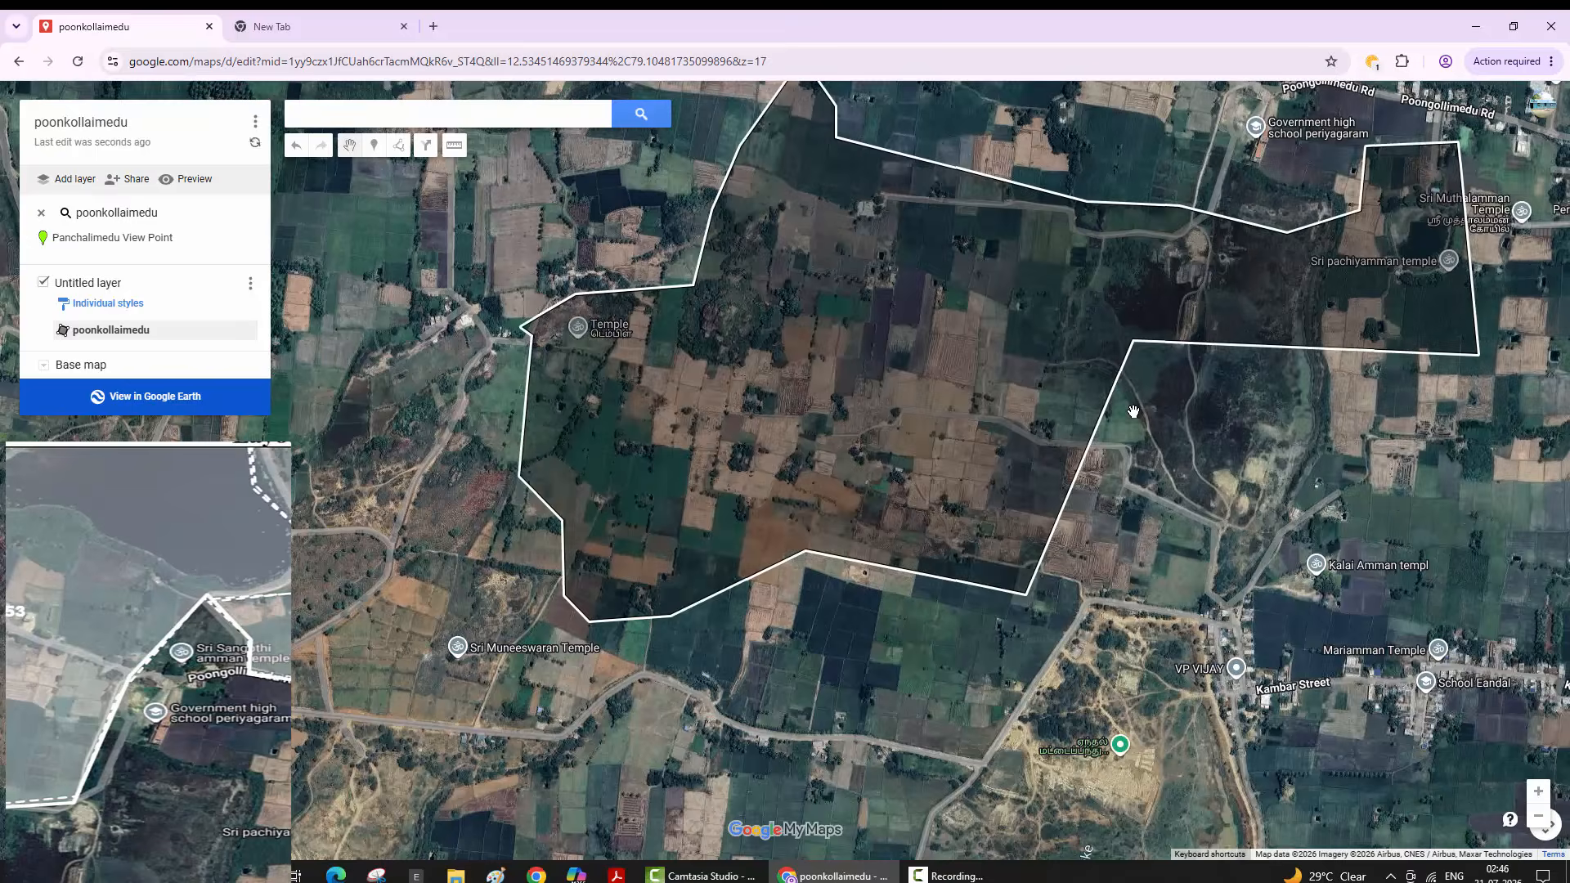
{"action": "key", "text": "ctrl+z"}
{"action": "key", "text": "ctrl+z"}
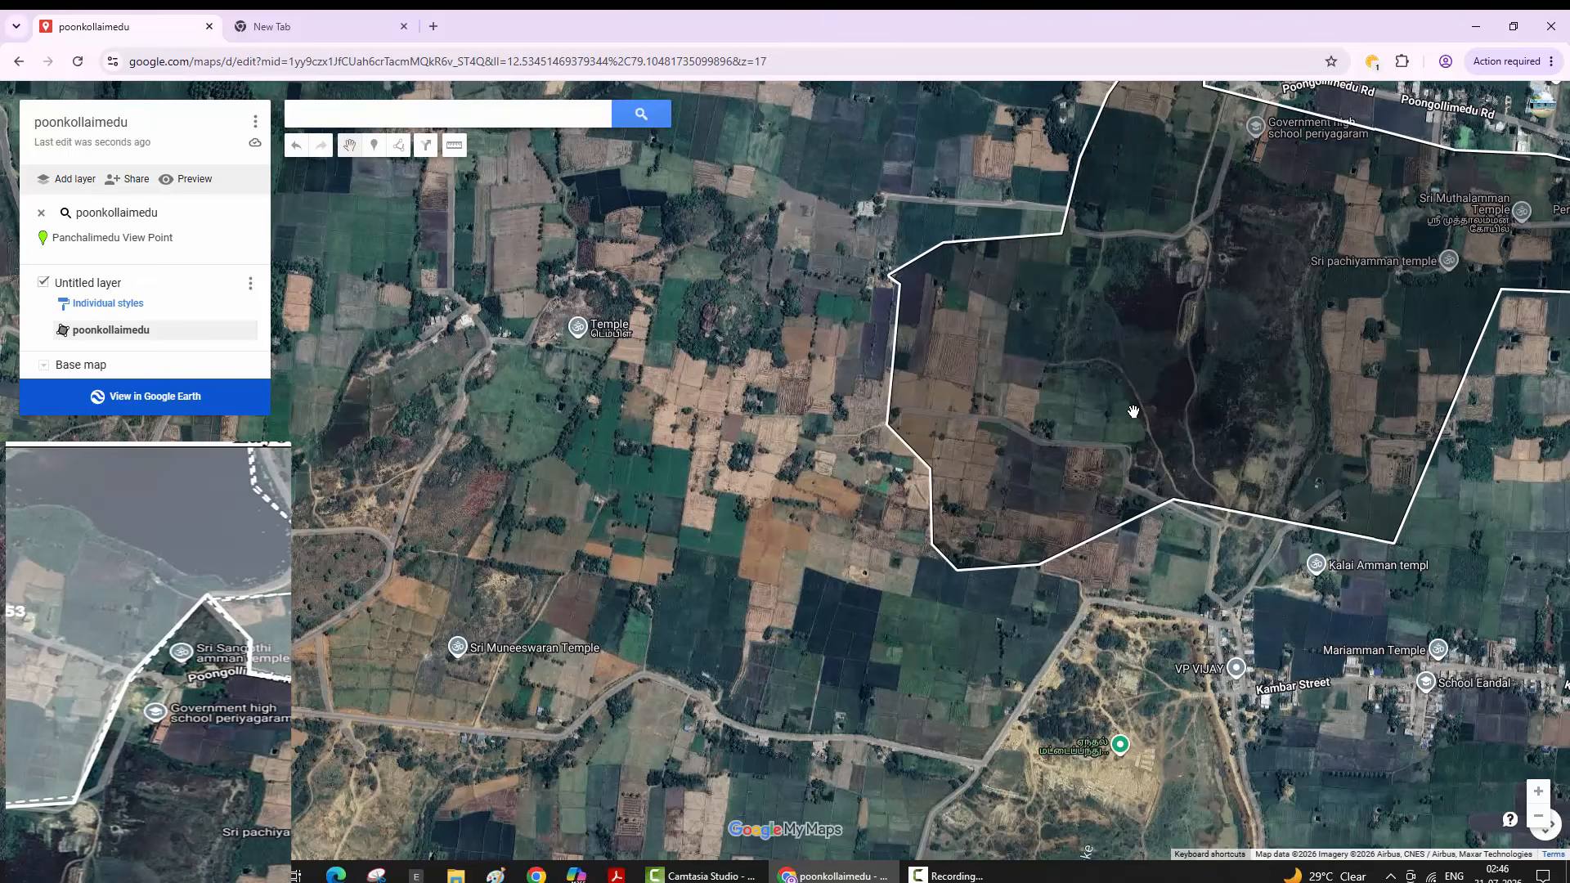
{"action": "left_click", "coordinate": [1133, 411]}
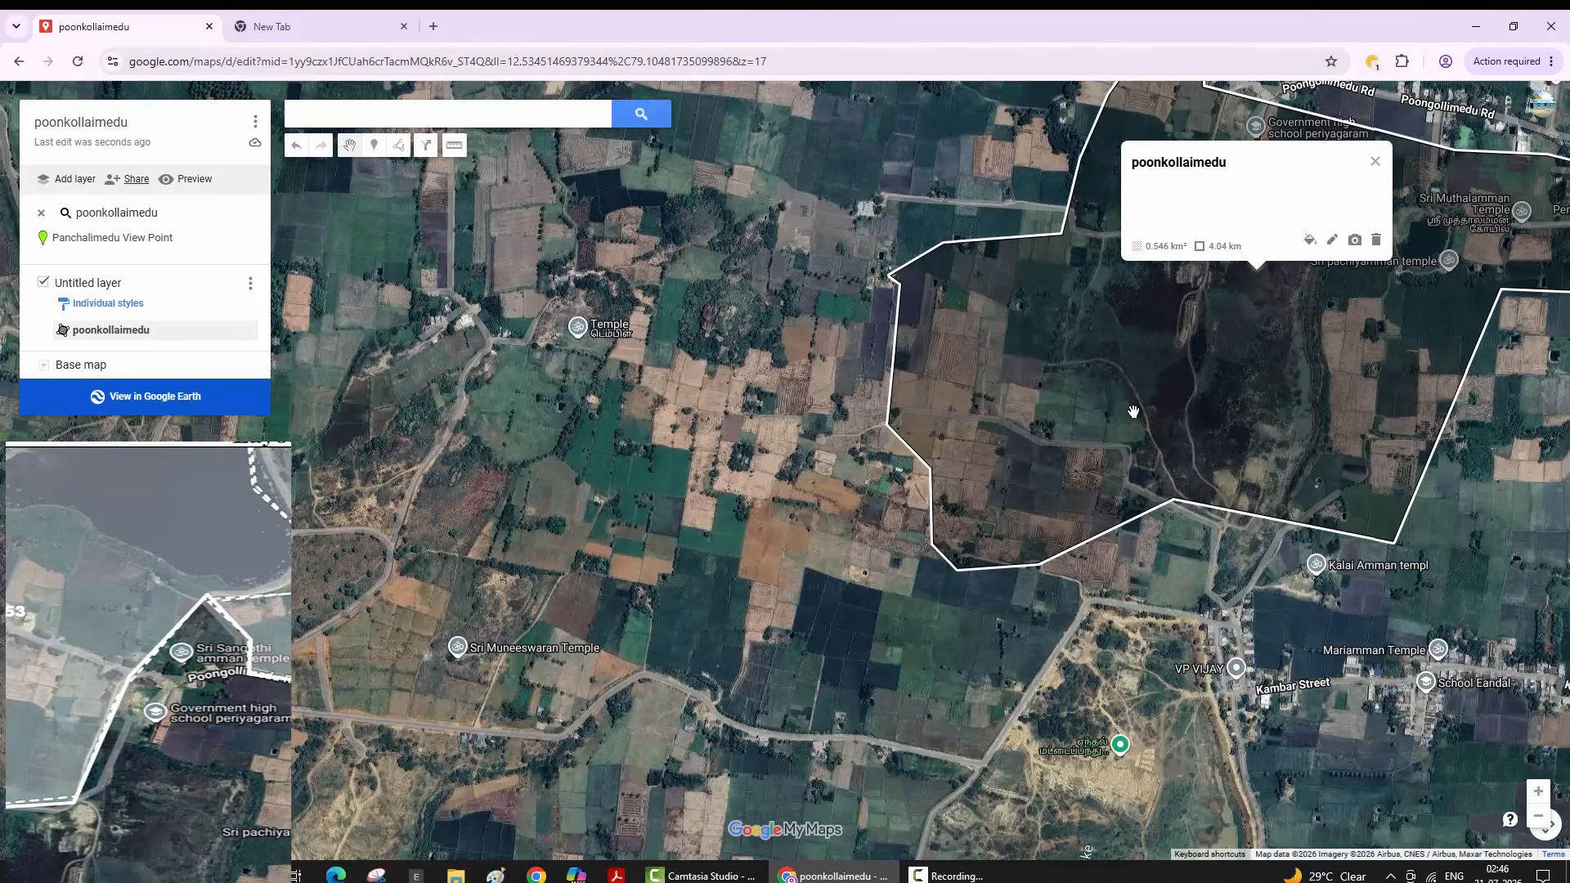
- Set sharing to 'Anyone with this link can view', copy the link, and go to the new tab
{"action": "left_click", "coordinate": [136, 179]}
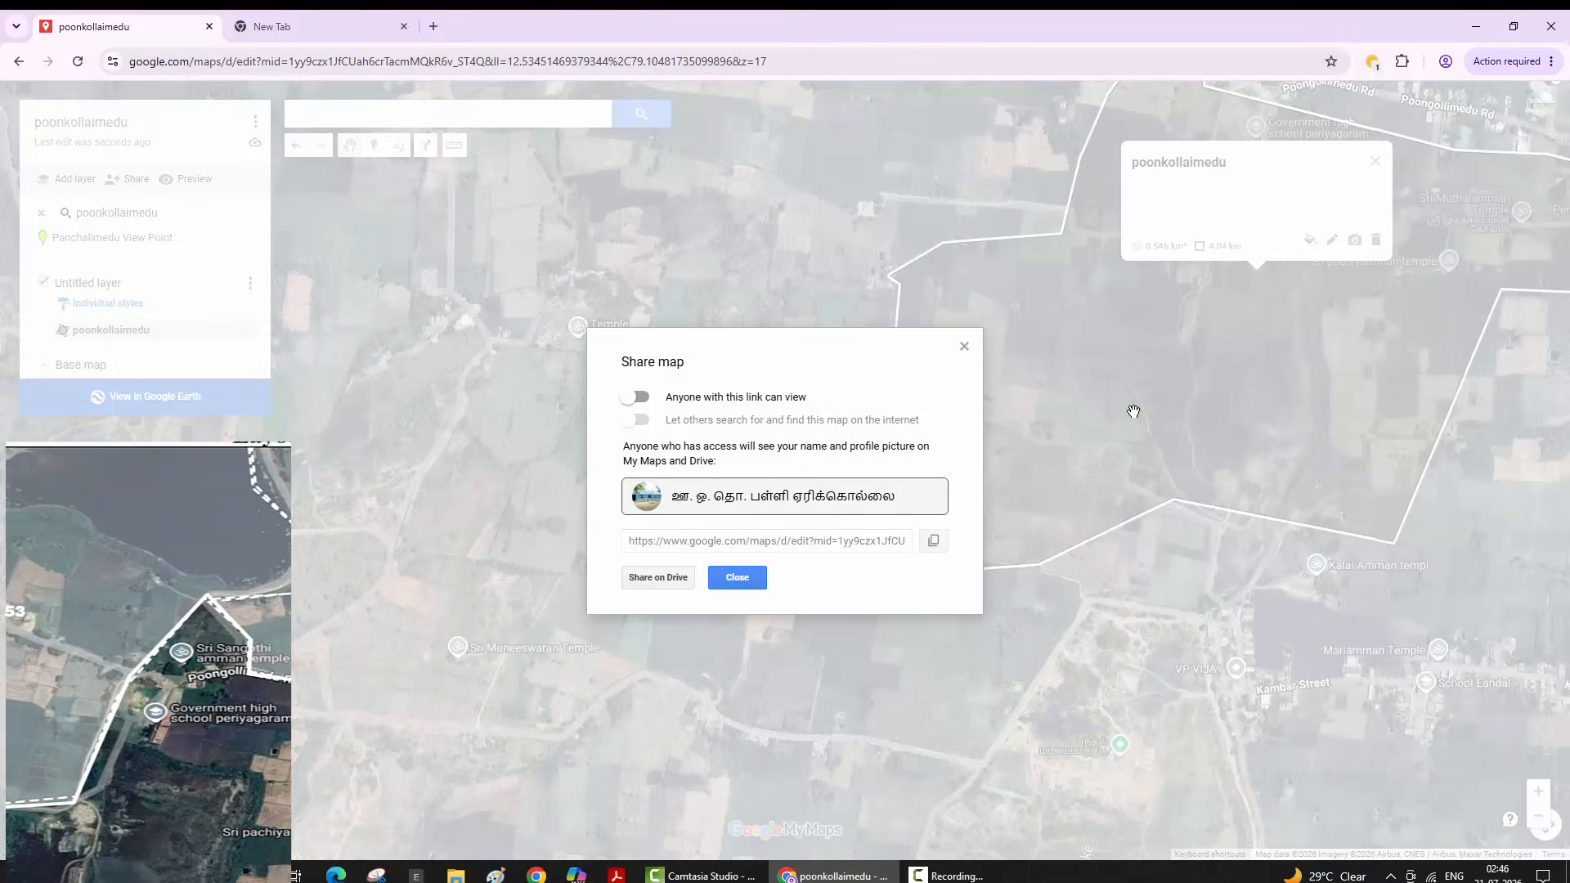
{"action": "left_click", "coordinate": [637, 396]}
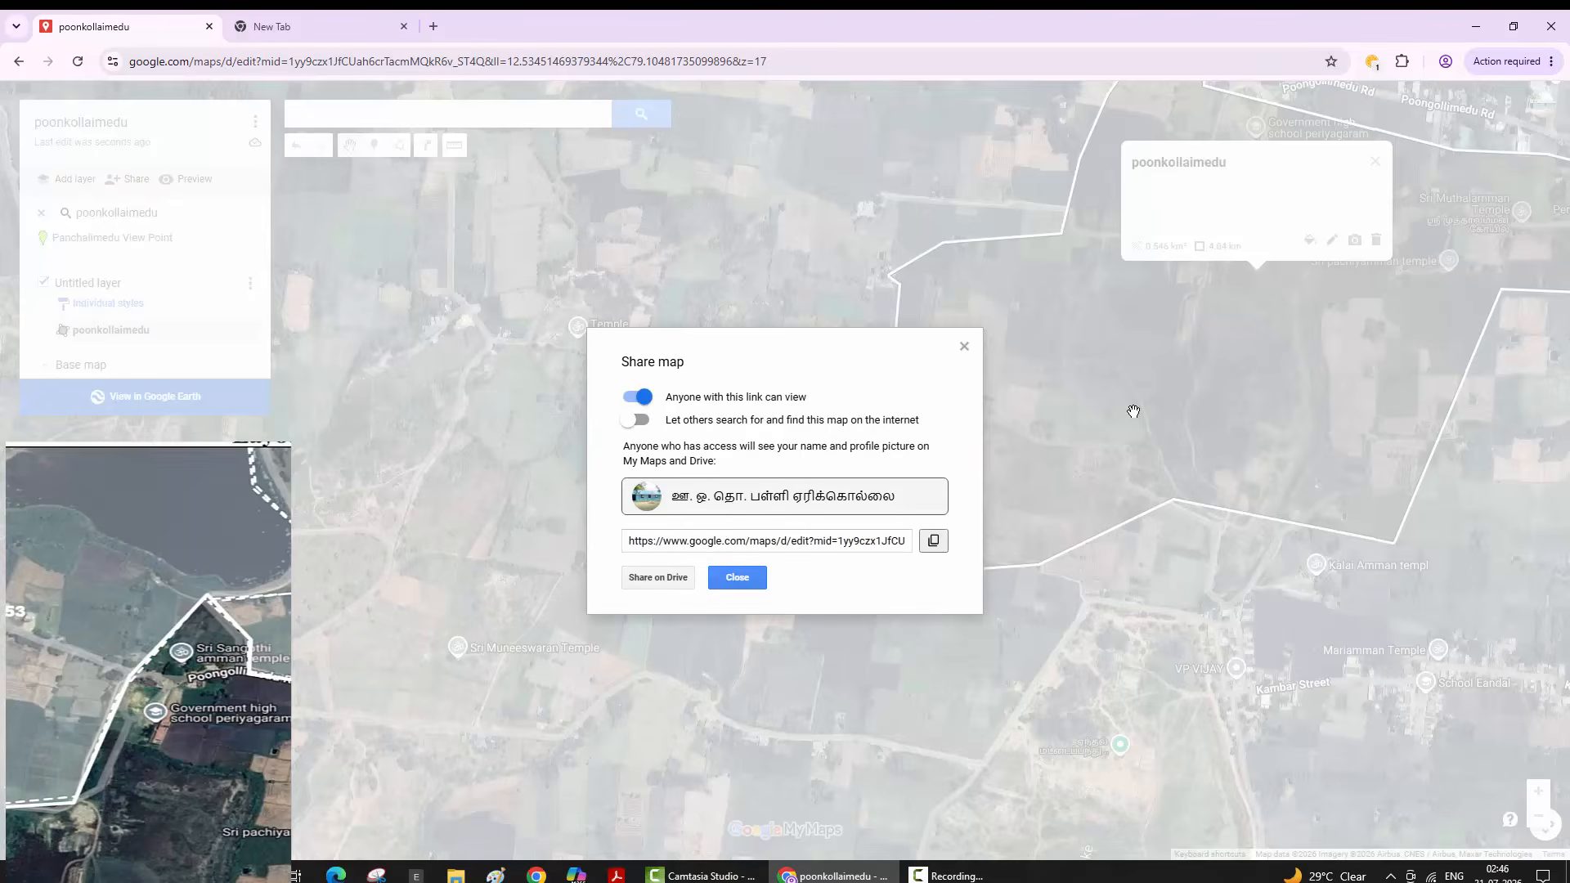
{"action": "left_click", "coordinate": [933, 541]}
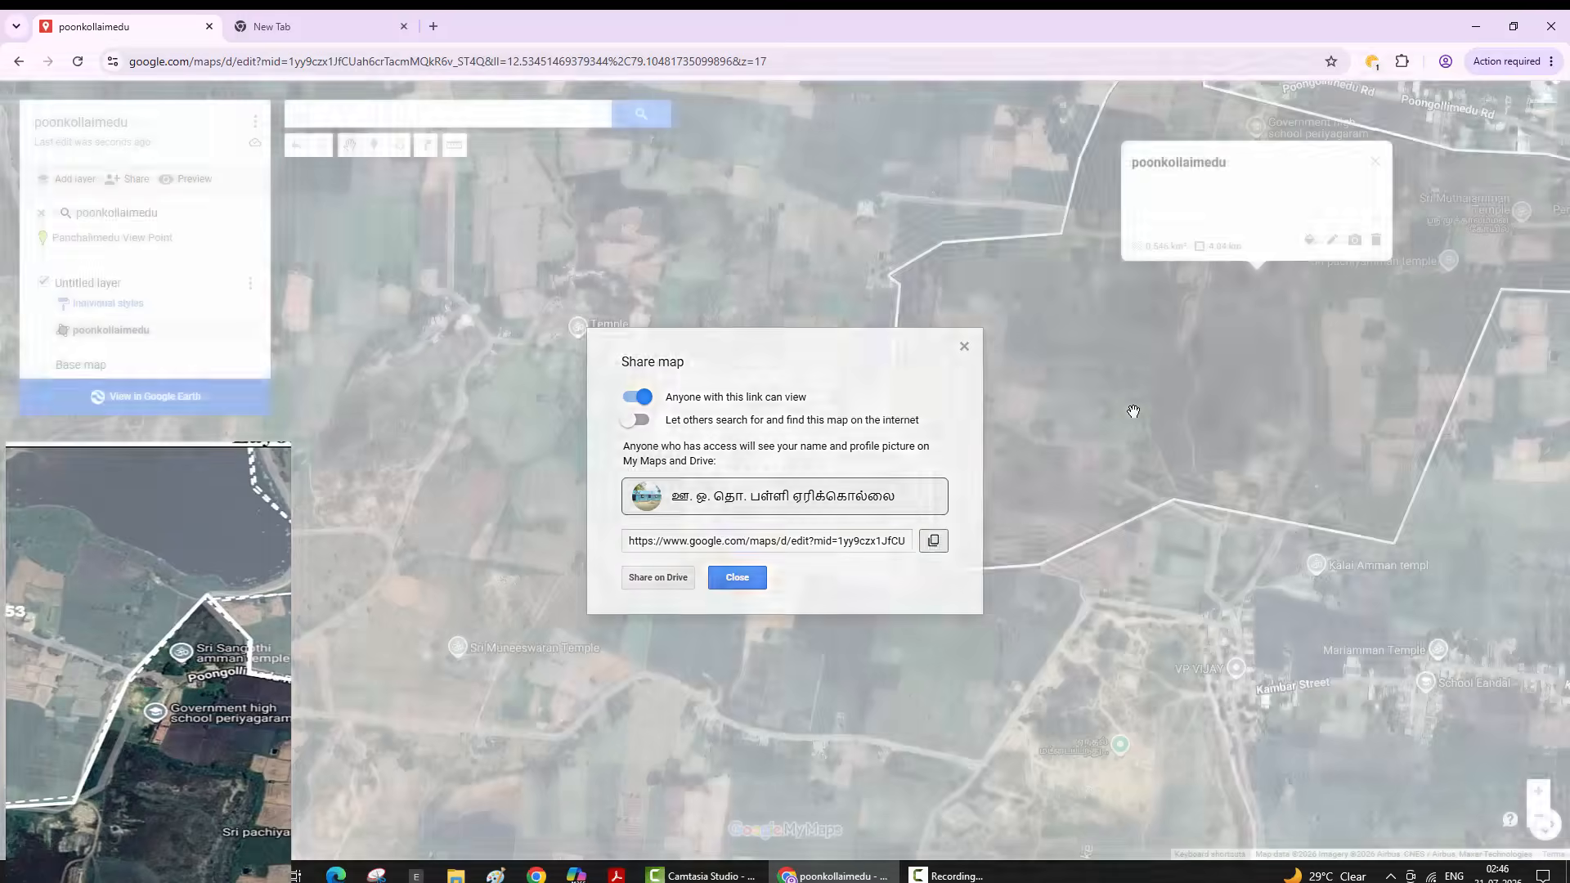
{"action": "left_click", "coordinate": [737, 578]}
{"action": "left_click", "coordinate": [319, 26]}
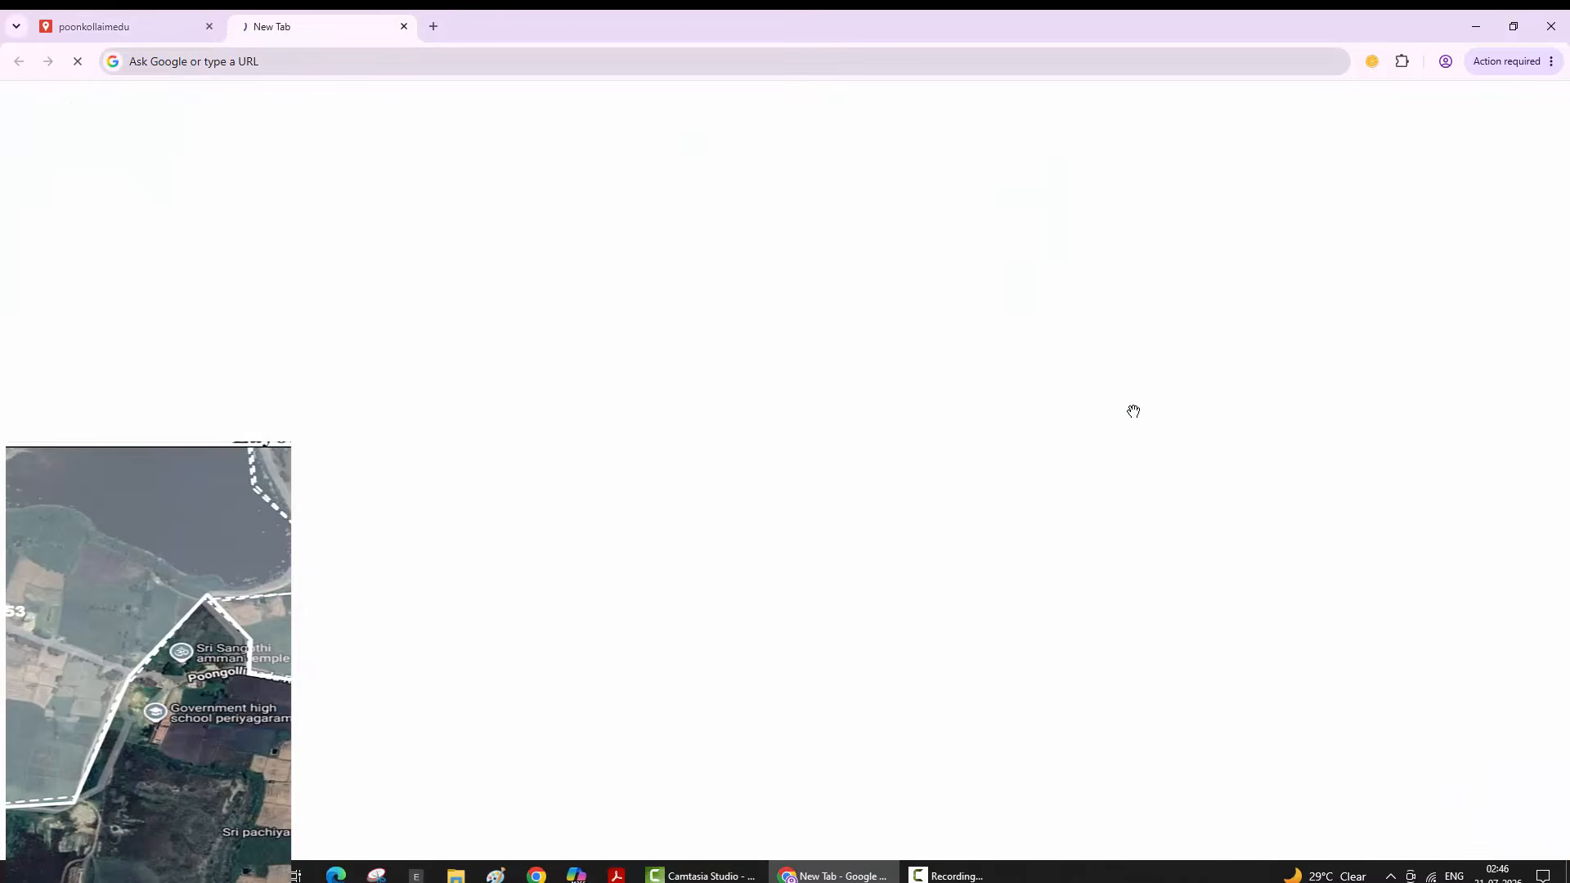
- Dismiss the print preview, then paste and load the copied My Maps link in the new tab
{"action": "left_click", "coordinate": [352, 62]}
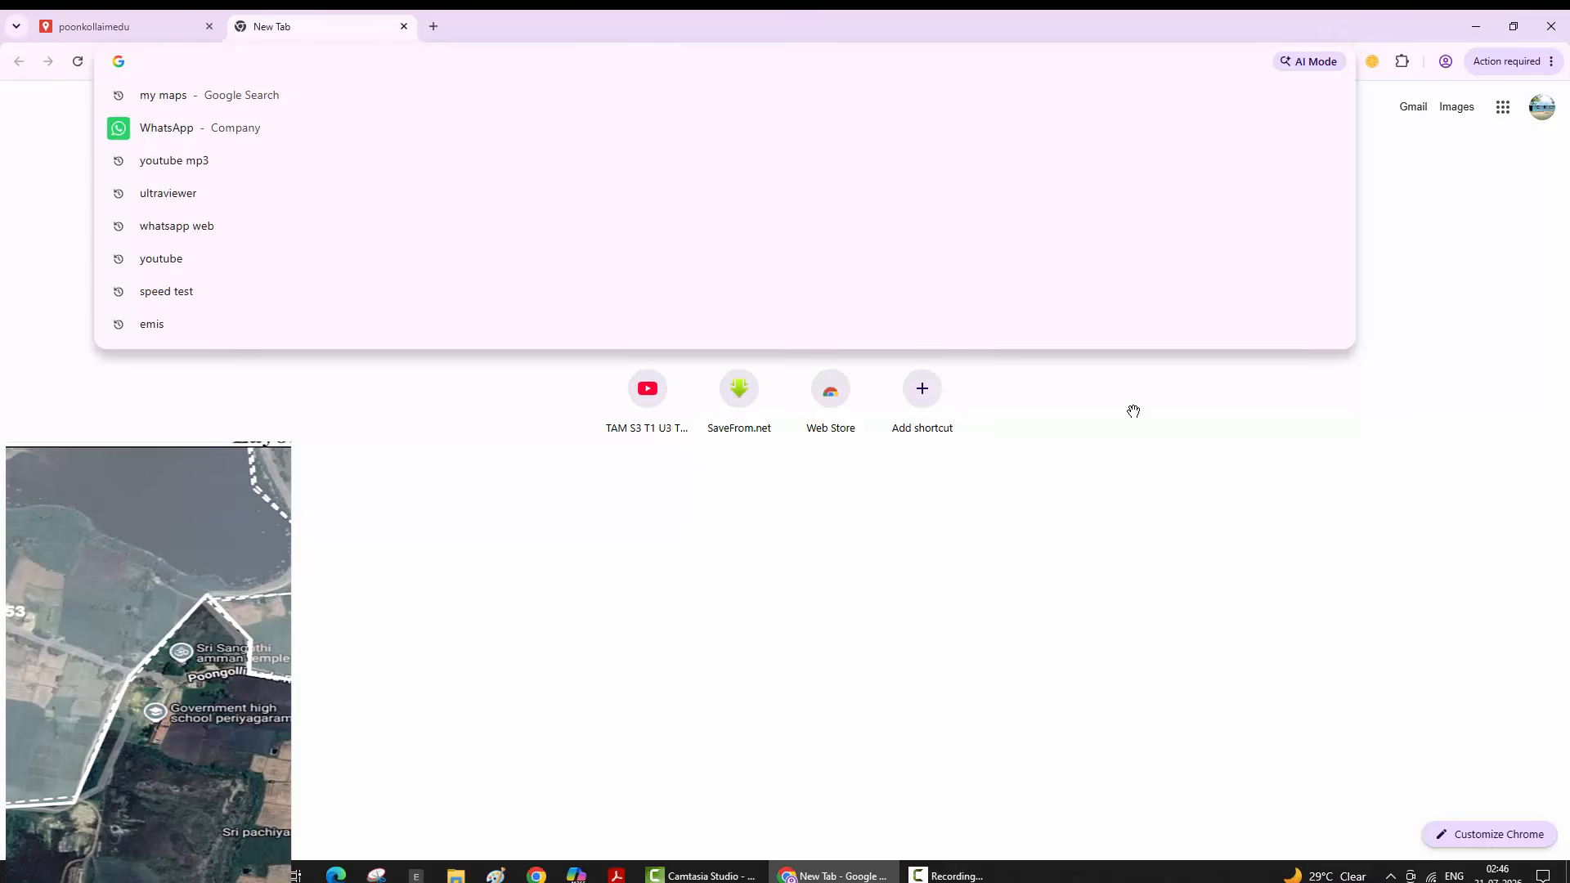
{"action": "key", "text": "ctrl+p"}
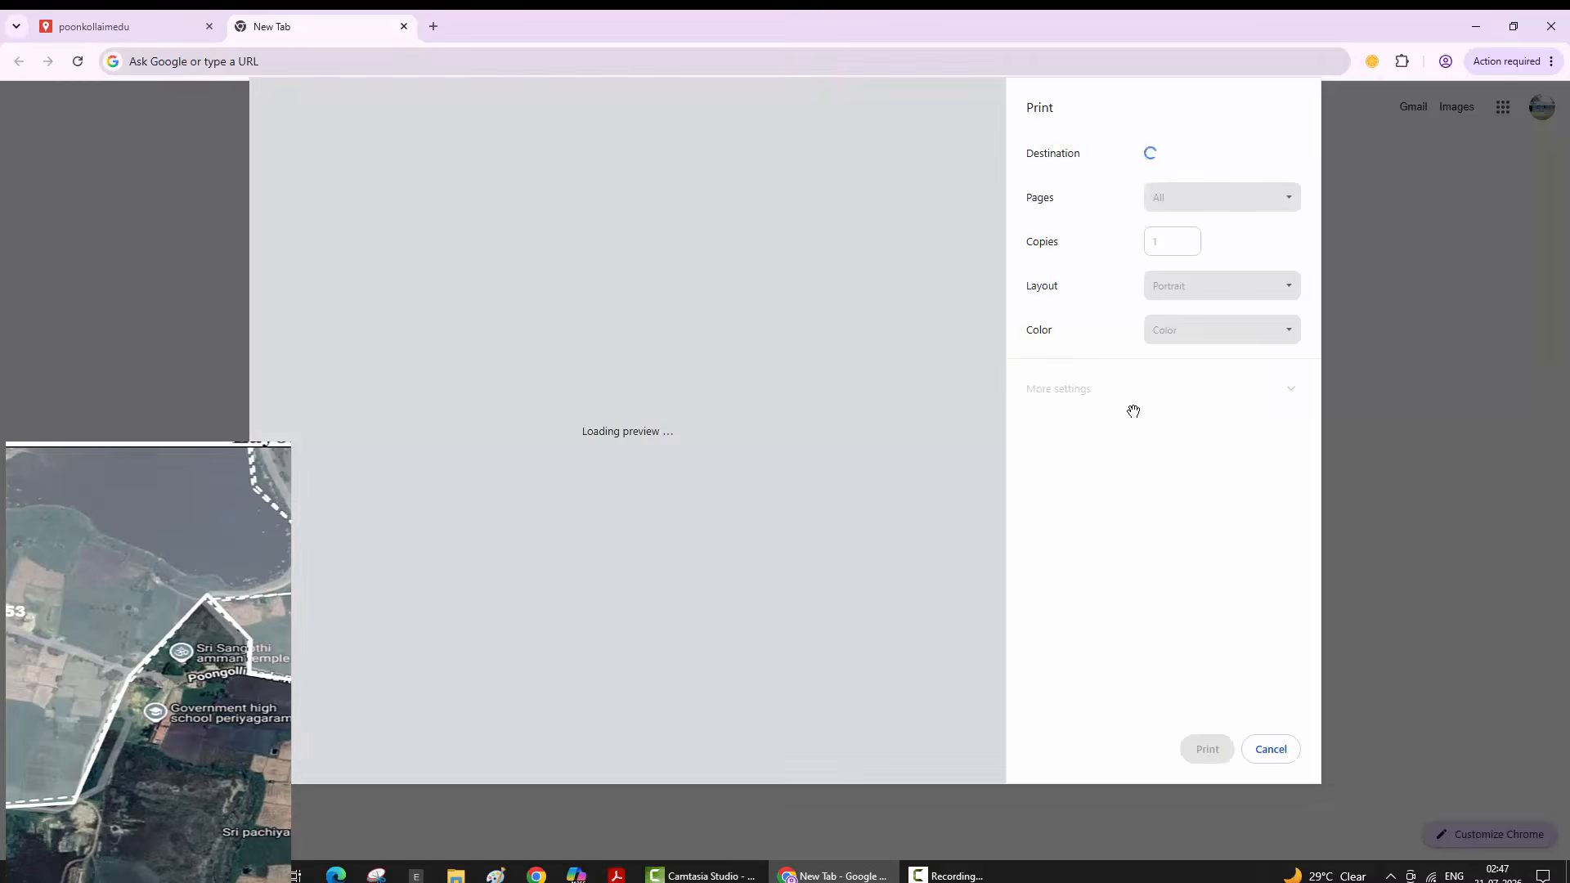
{"action": "key", "text": "Escape"}
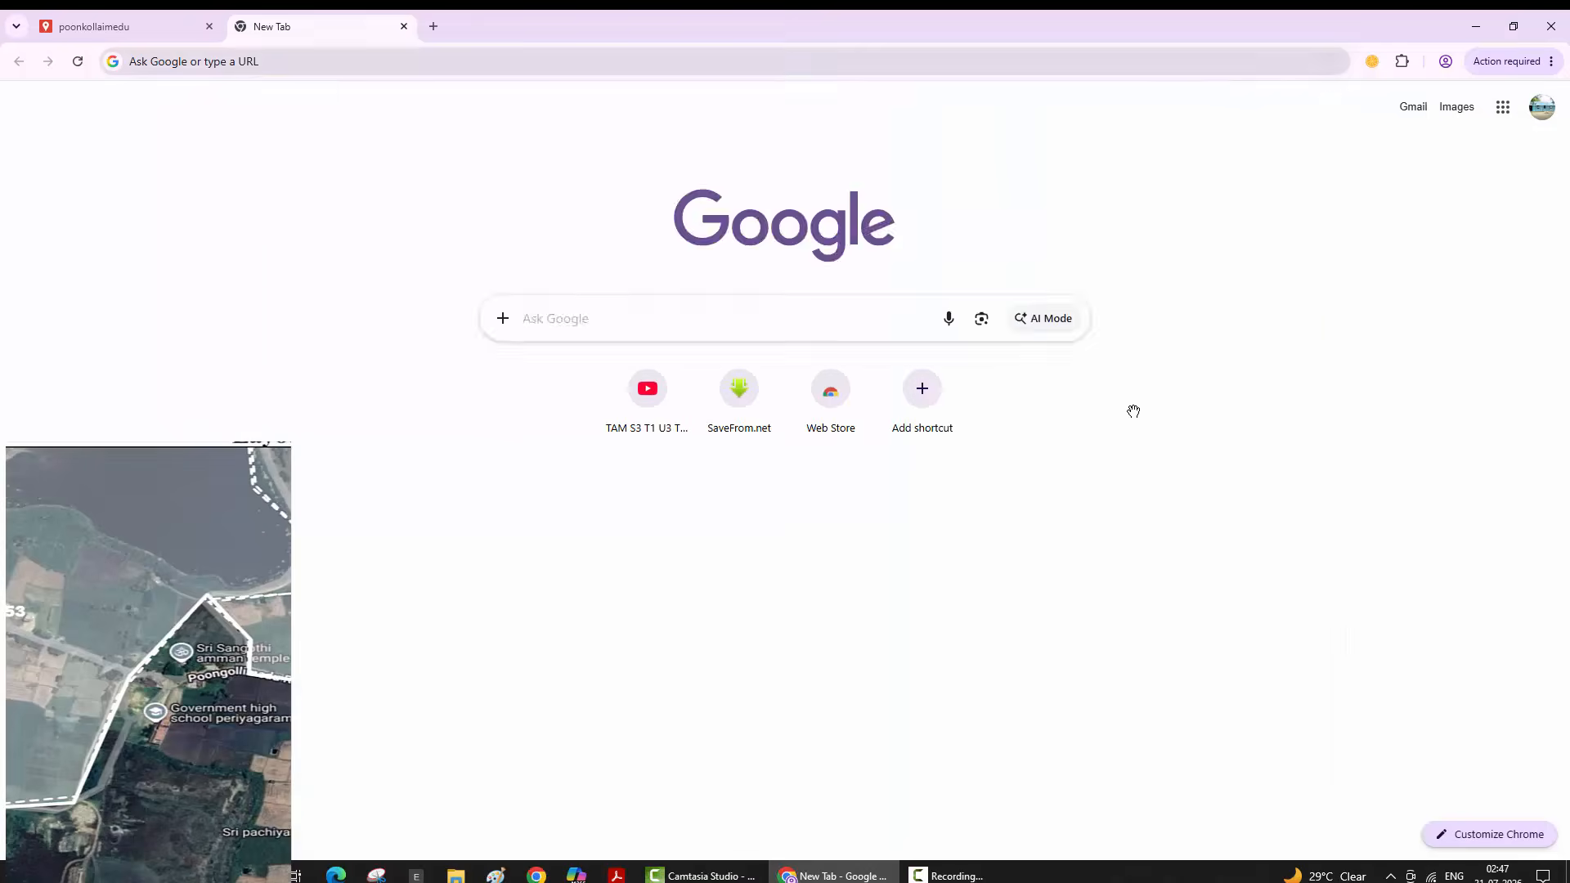
{"action": "key", "text": "Down"}
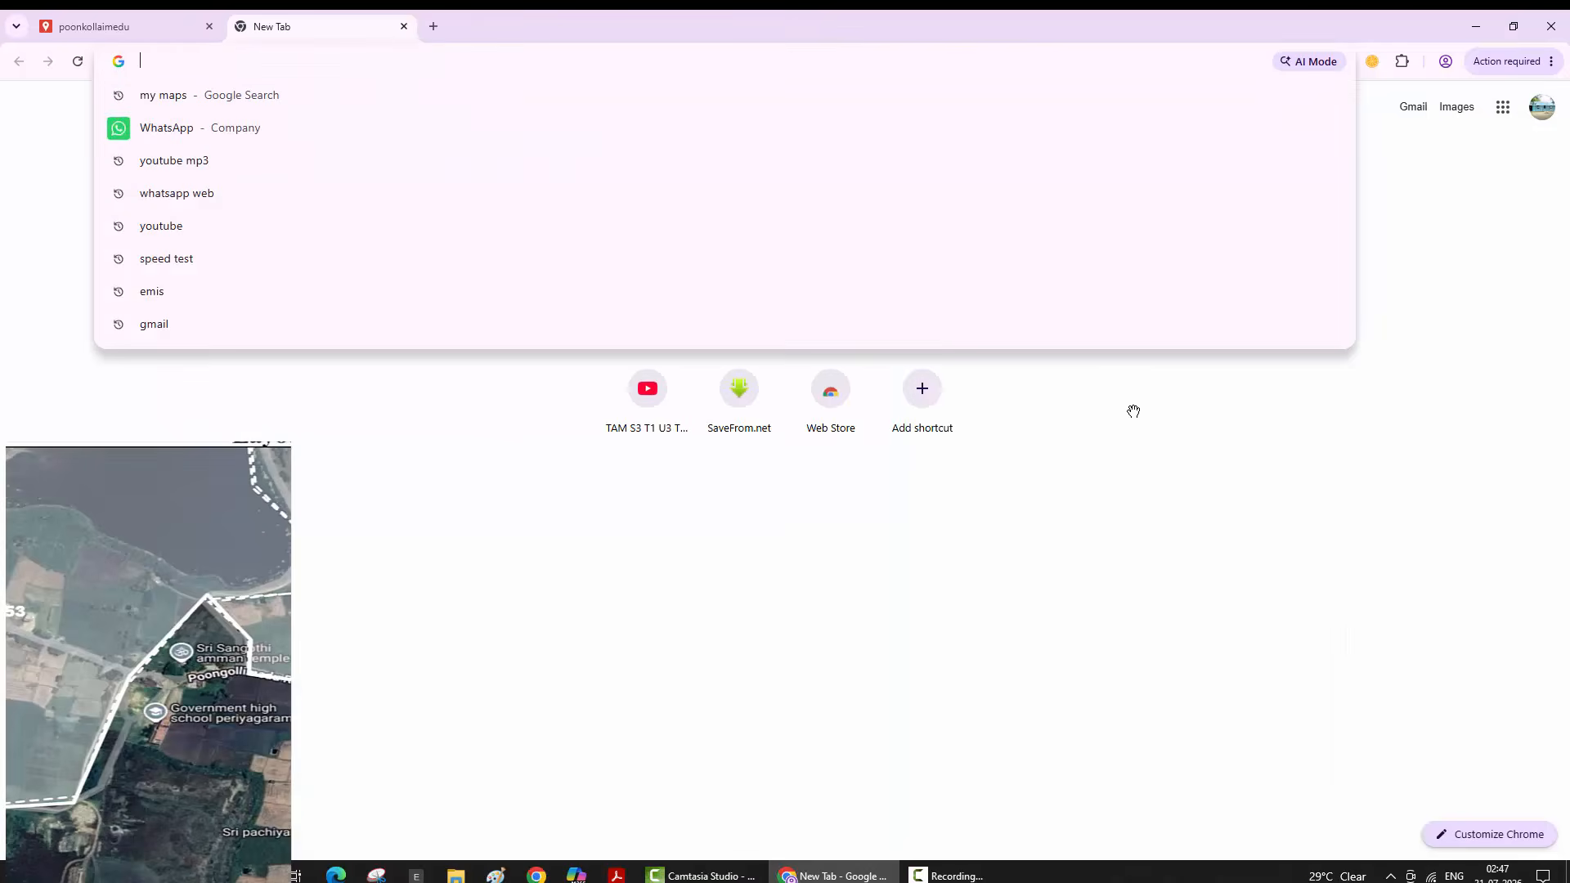
{"action": "key", "text": "Return"}
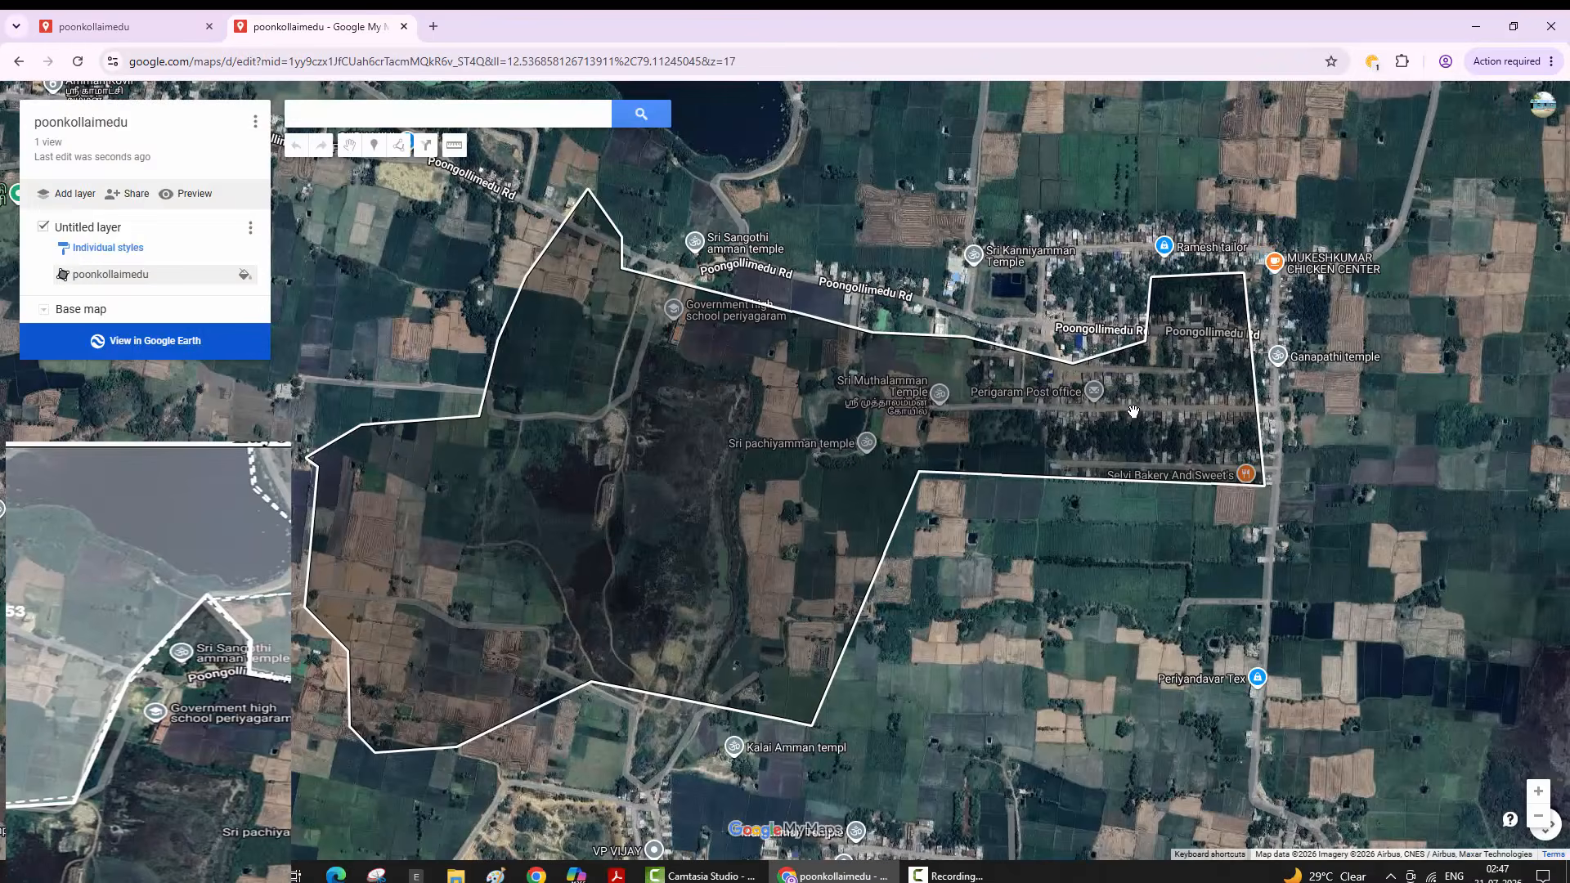
- Pan the map around the village and deselect the poonkollaimedu polygon
{"action": "key", "text": "Right"}
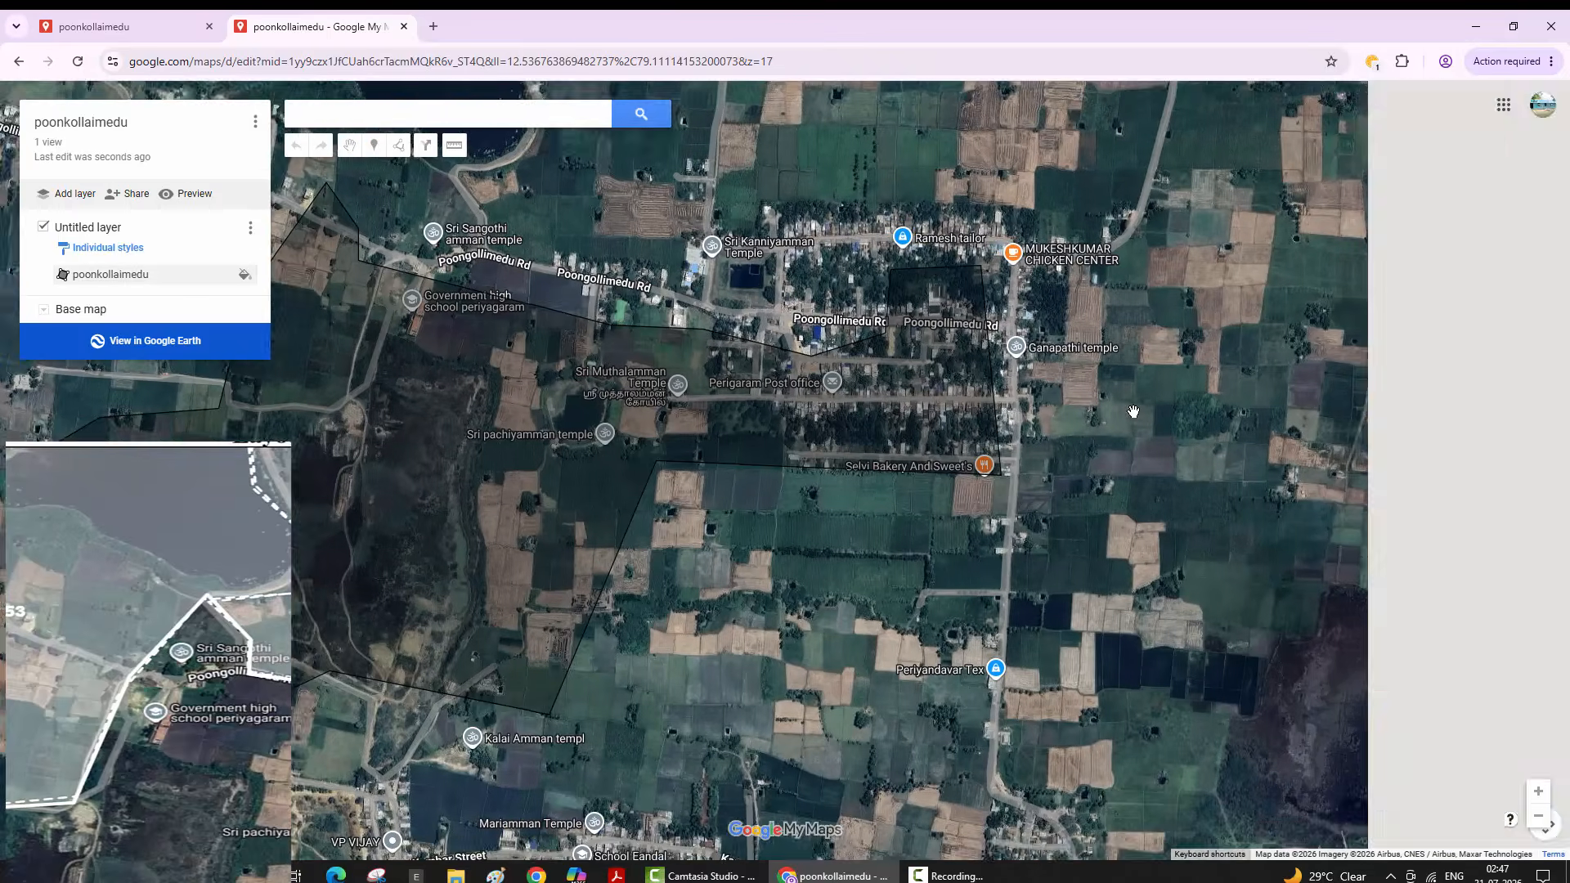
{"action": "key", "text": "Left"}
{"action": "key", "text": "Up"}
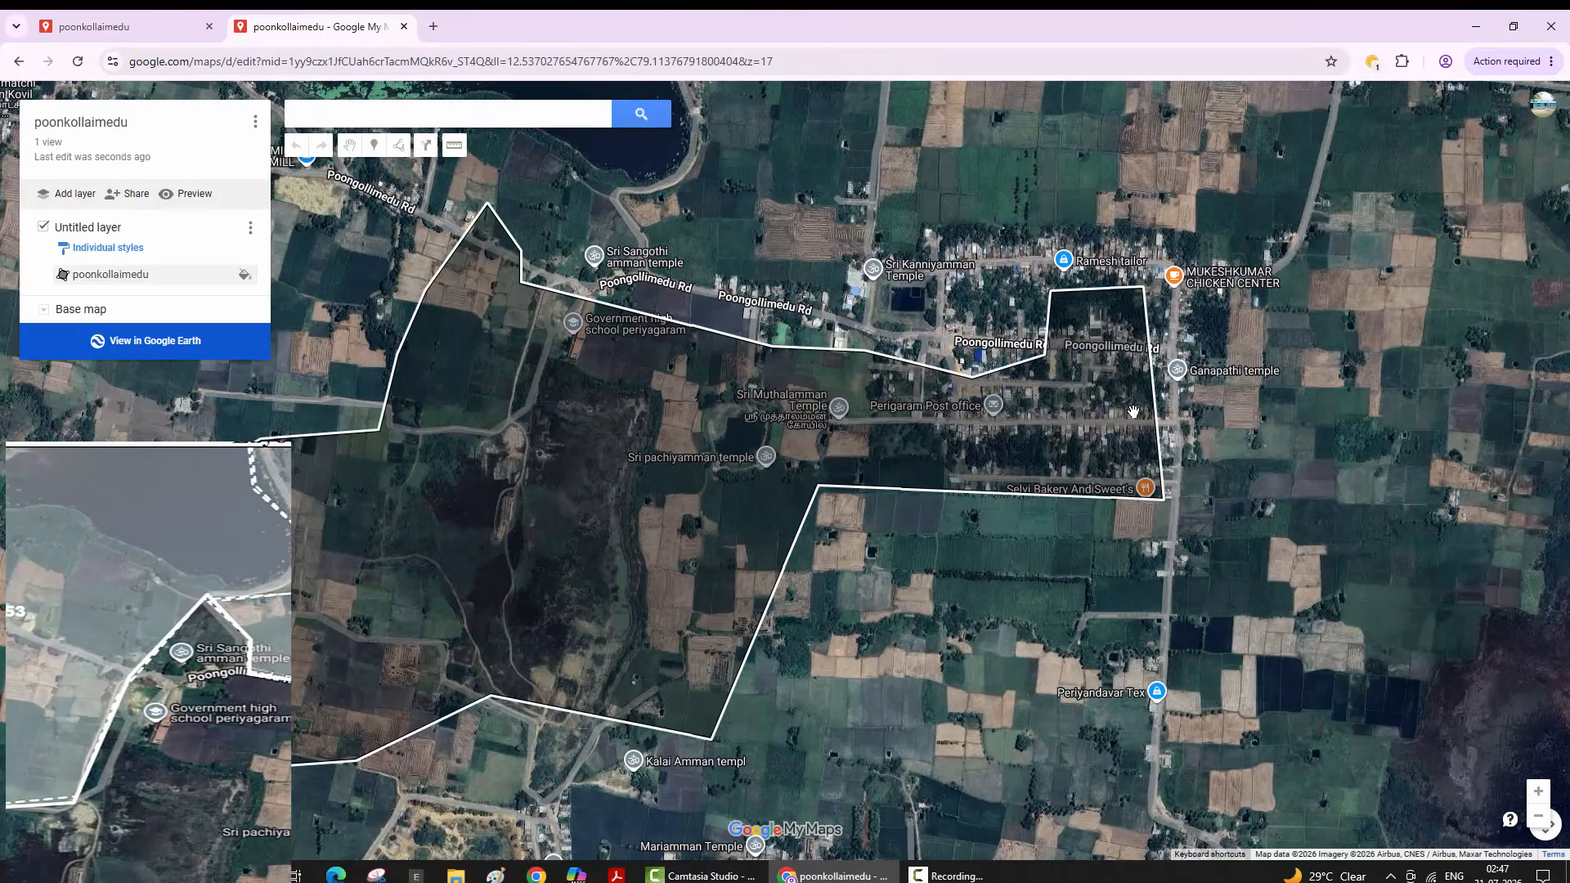
{"action": "key", "text": "Escape"}
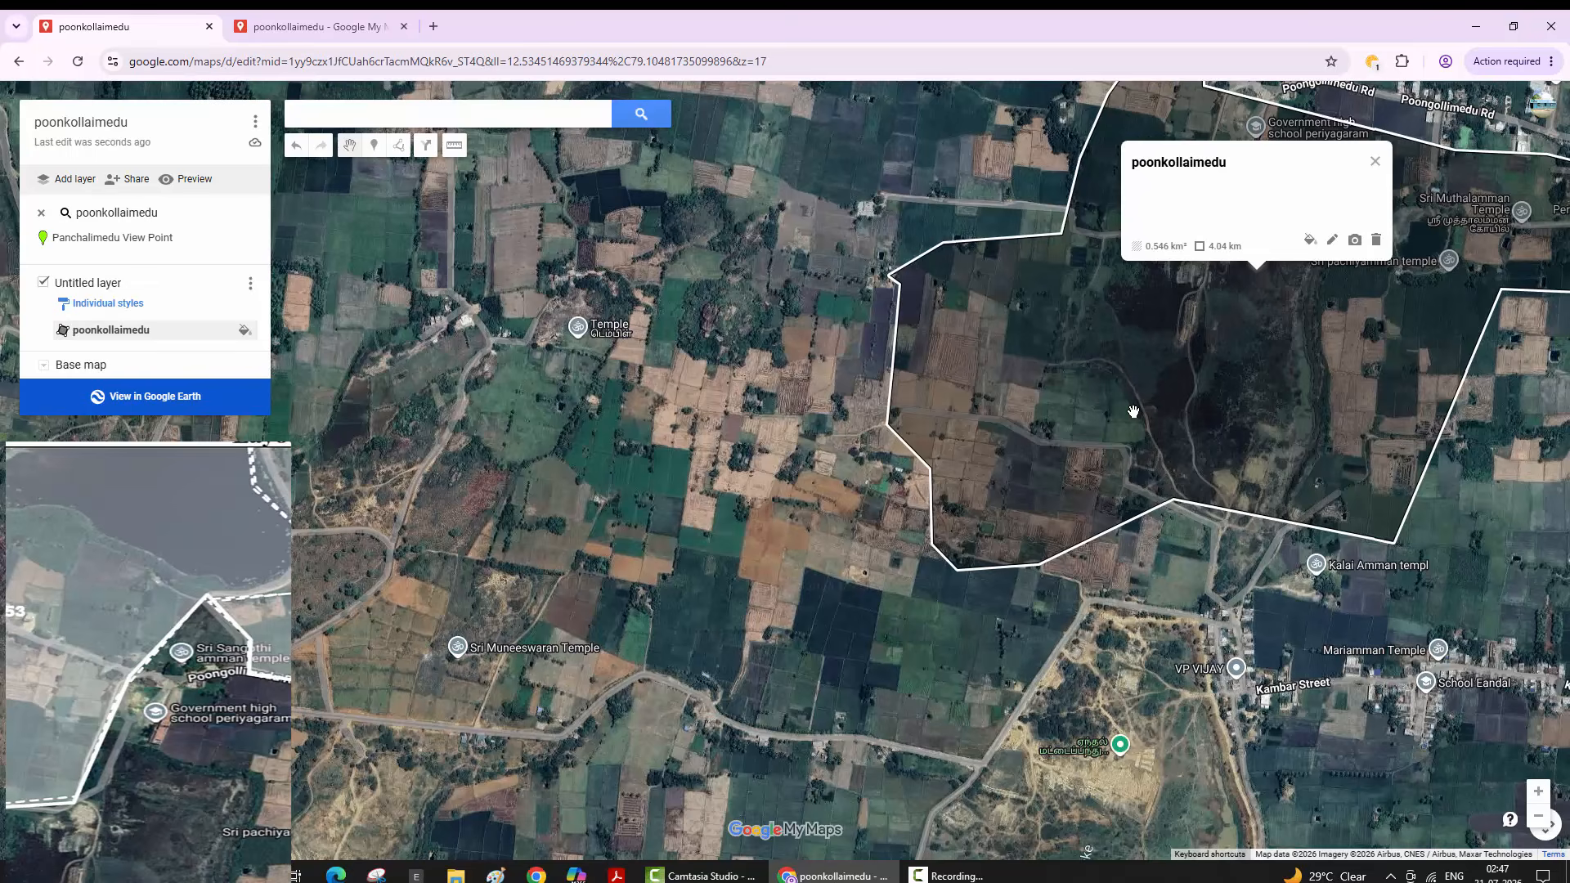
{"action": "scroll", "coordinate": [1133, 411], "scroll_direction": "up", "scroll_amount": 2}
{"action": "scroll", "coordinate": [1132, 411], "scroll_direction": "down", "scroll_amount": 2}
- Shift the poonkollaimedu polygon east, then step back through the moves with Ctrl+Z
{"action": "left_click_drag", "start_coordinate": [1133, 411], "coordinate": [999, 425]}
{"action": "mouse_move", "coordinate": [1133, 412]}
{"action": "left_mouse_down"}
{"action": "mouse_move", "coordinate": [1204, 430]}
{"action": "mouse_move", "coordinate": [1255, 473]}
{"action": "mouse_move", "coordinate": [1265, 406]}
{"action": "left_mouse_up"}
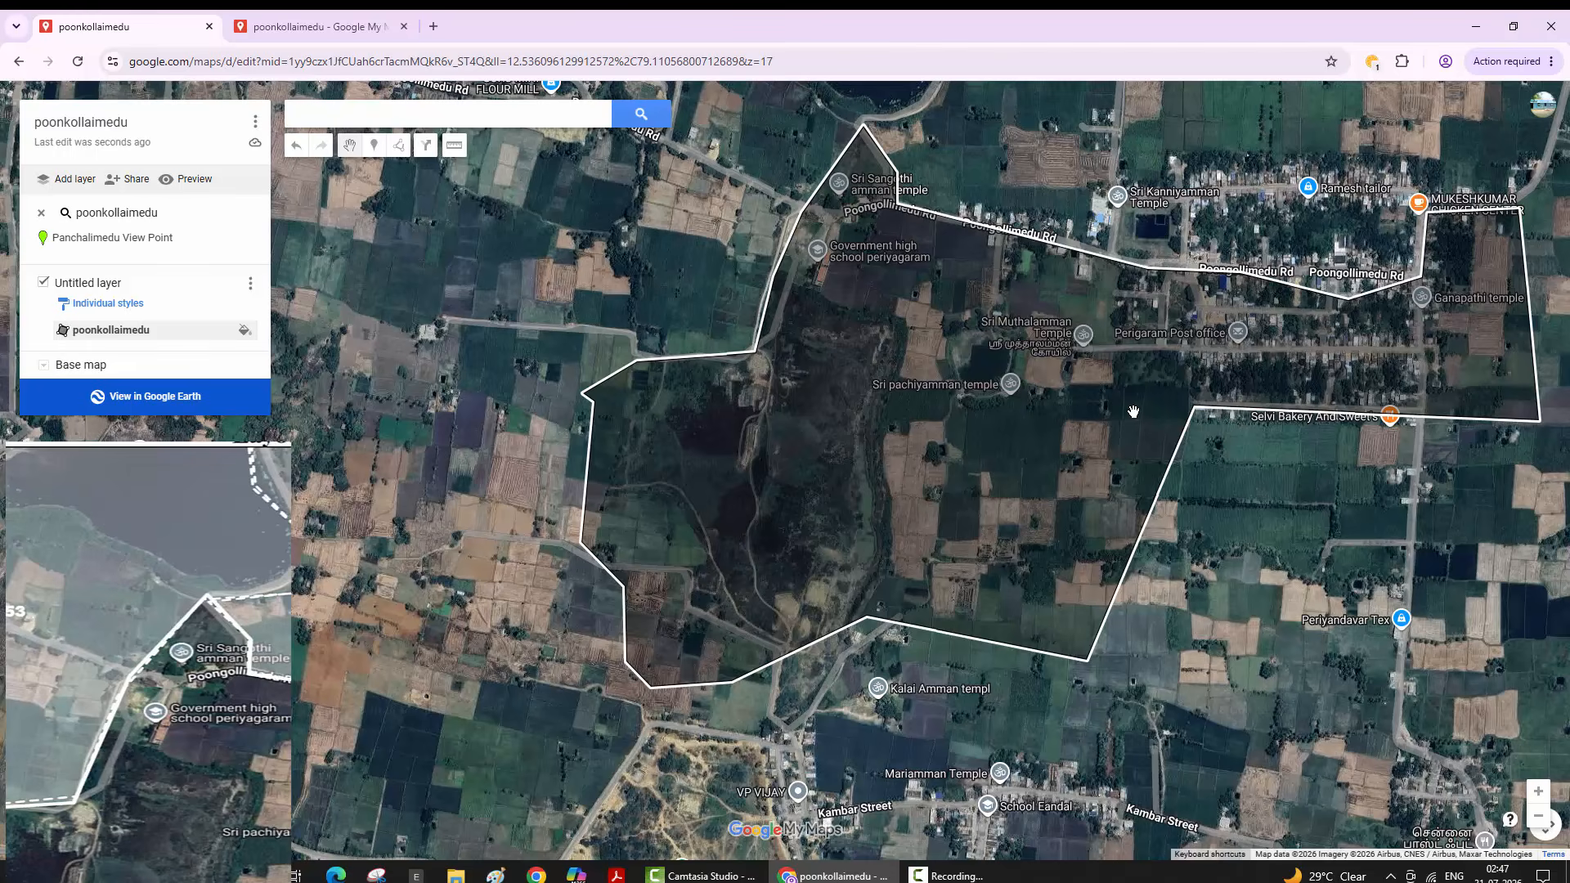
{"action": "key", "text": "ctrl+z"}
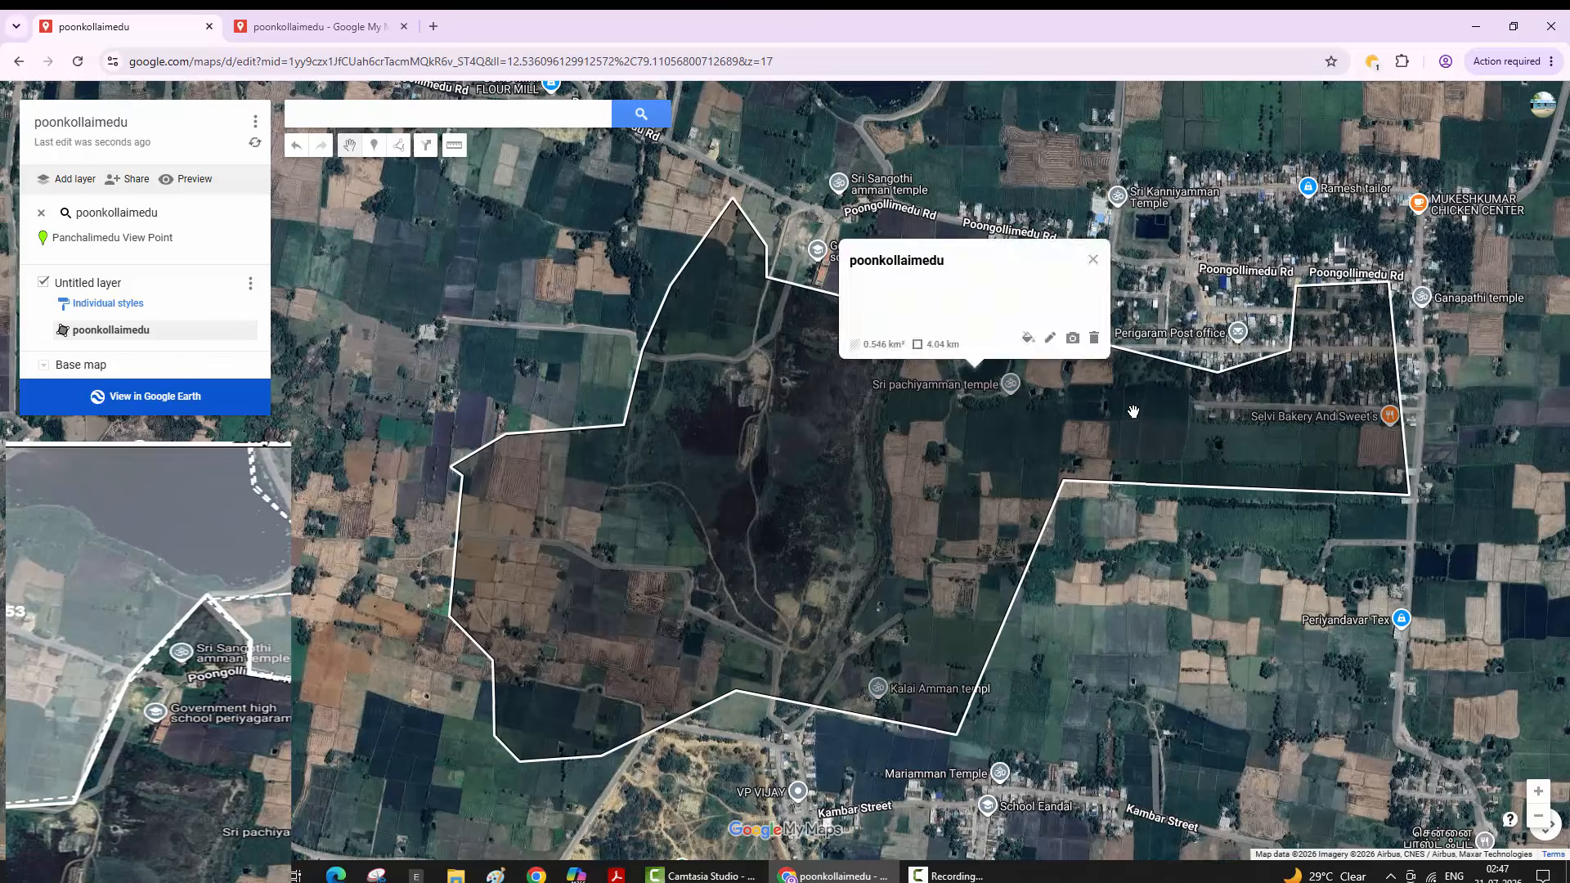
{"action": "key", "text": "ctrl+z"}
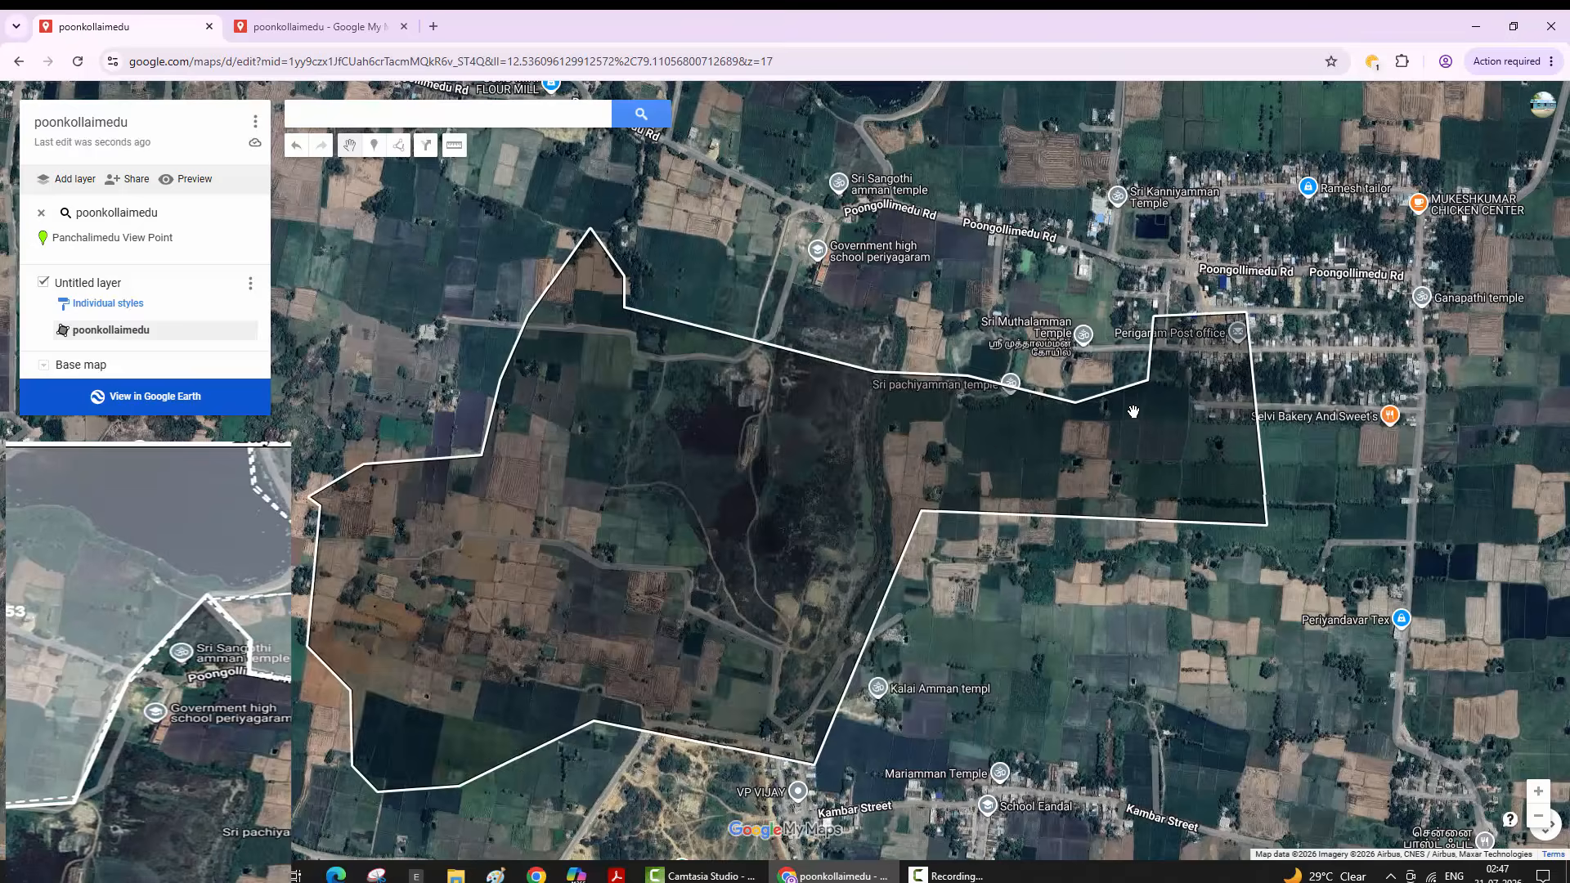
{"action": "key", "text": "ctrl+z"}
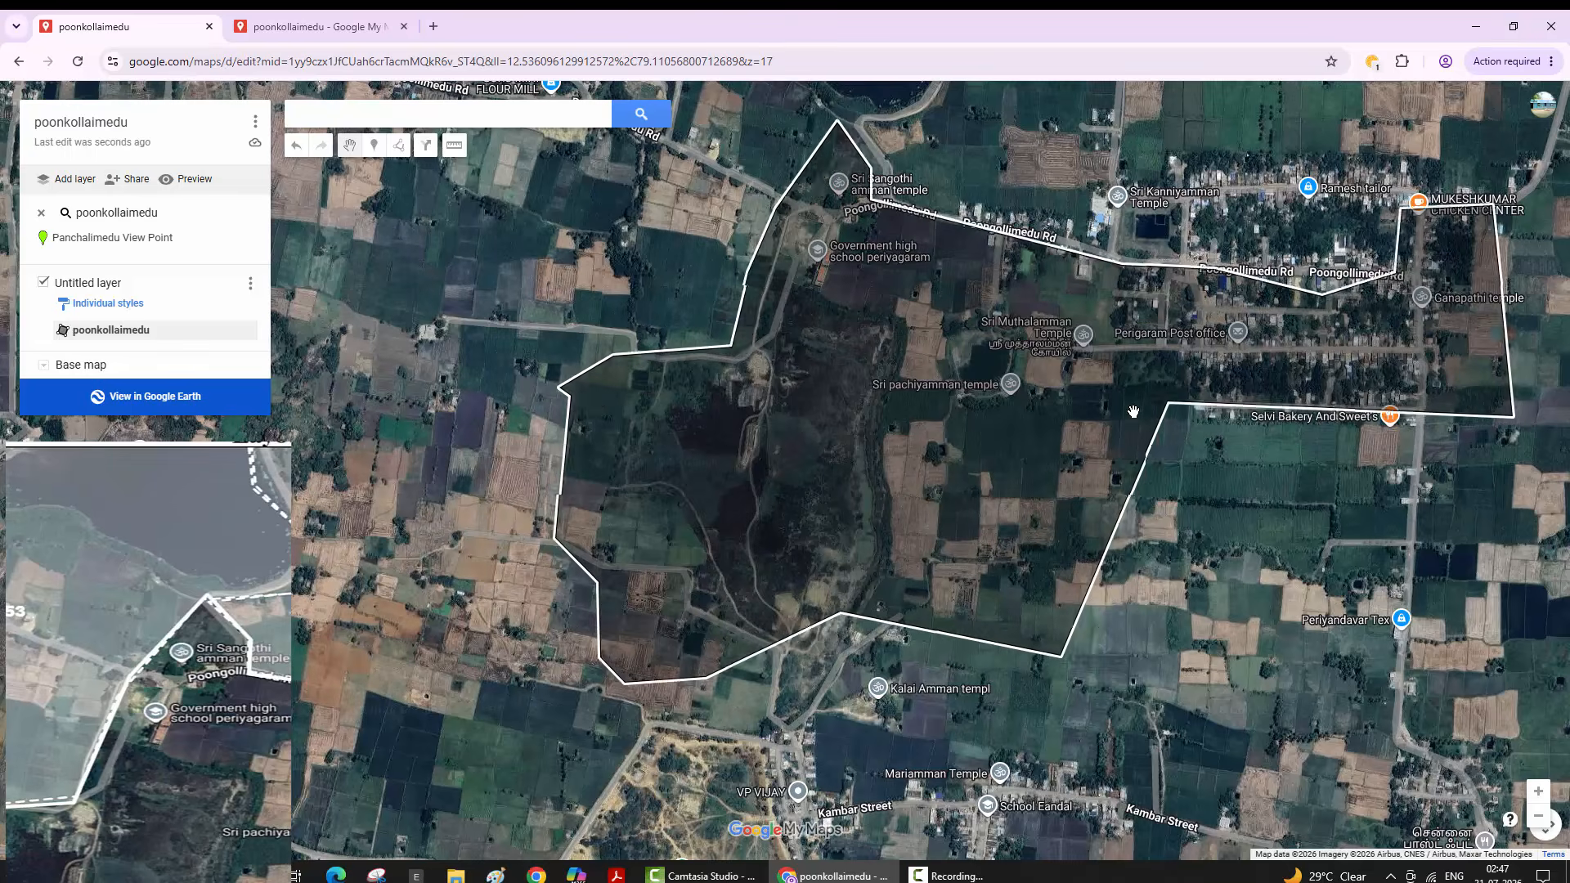
{"action": "key", "text": "ctrl+z"}
{"action": "key", "text": "ctrl+z"}
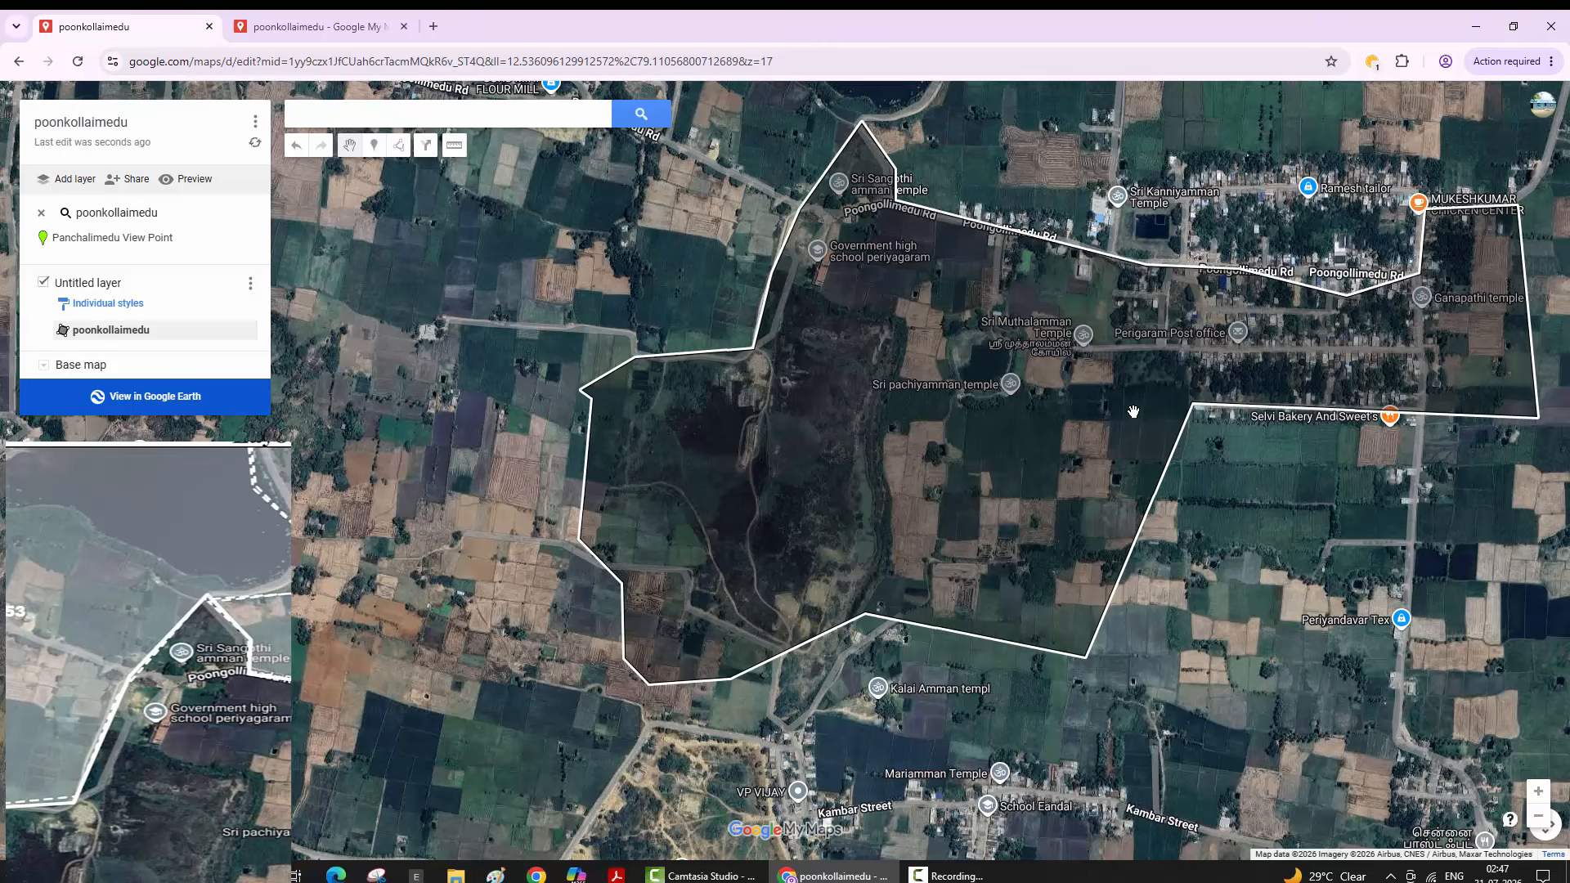
{"action": "key", "text": "ctrl+z"}
- Switch to the other poonkollaimedu map tab and reload its page
{"action": "key", "text": "ctrl+Tab"}
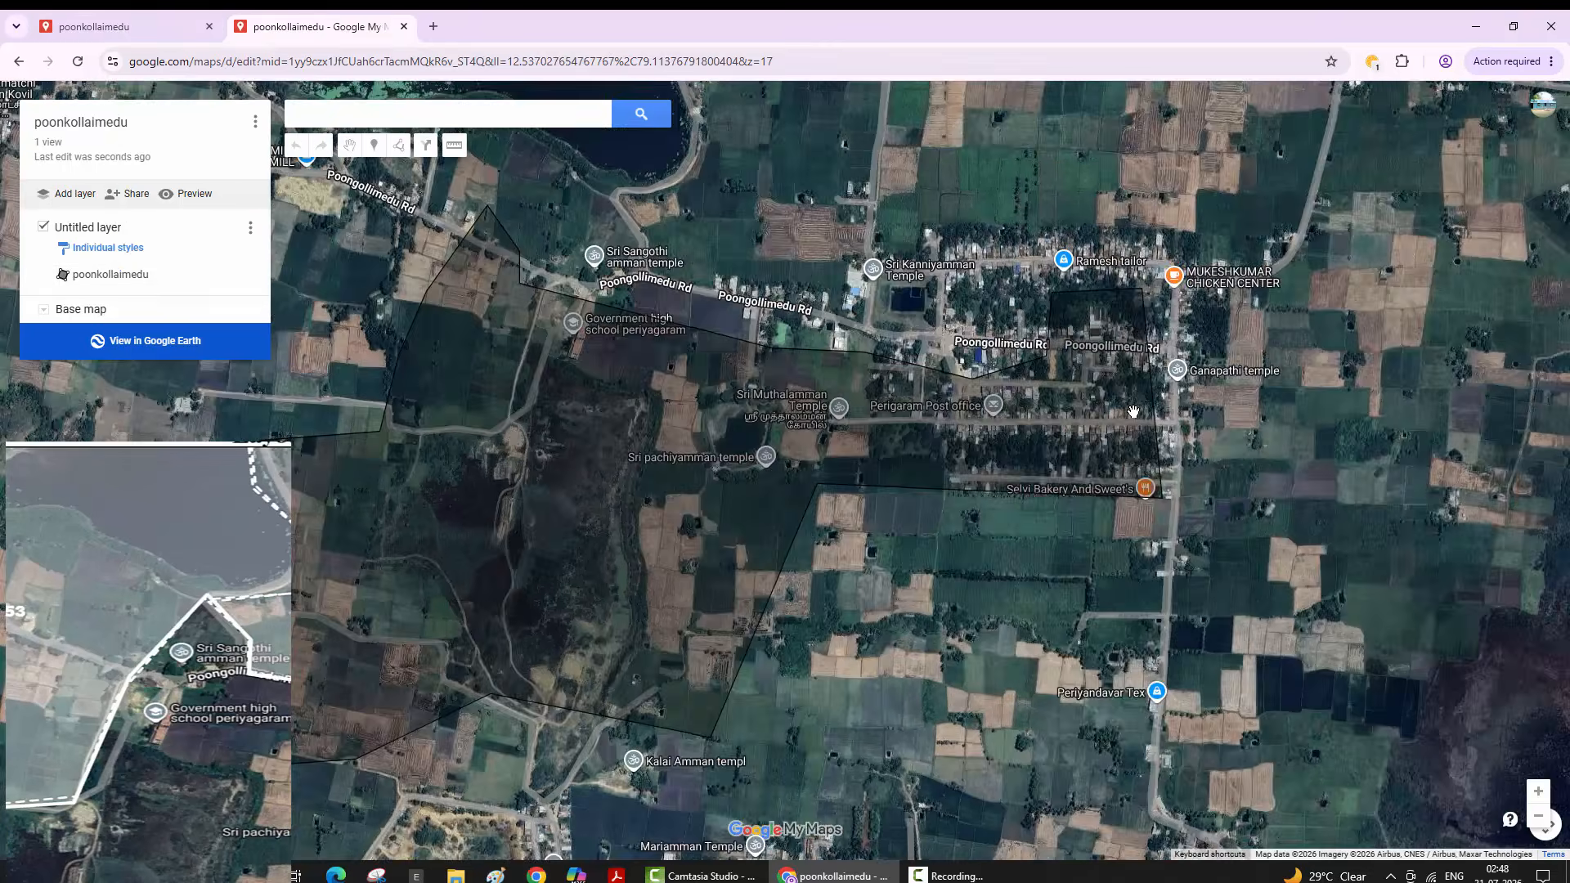
{"action": "key", "text": "ctrl+l"}
{"action": "key", "text": "Return"}
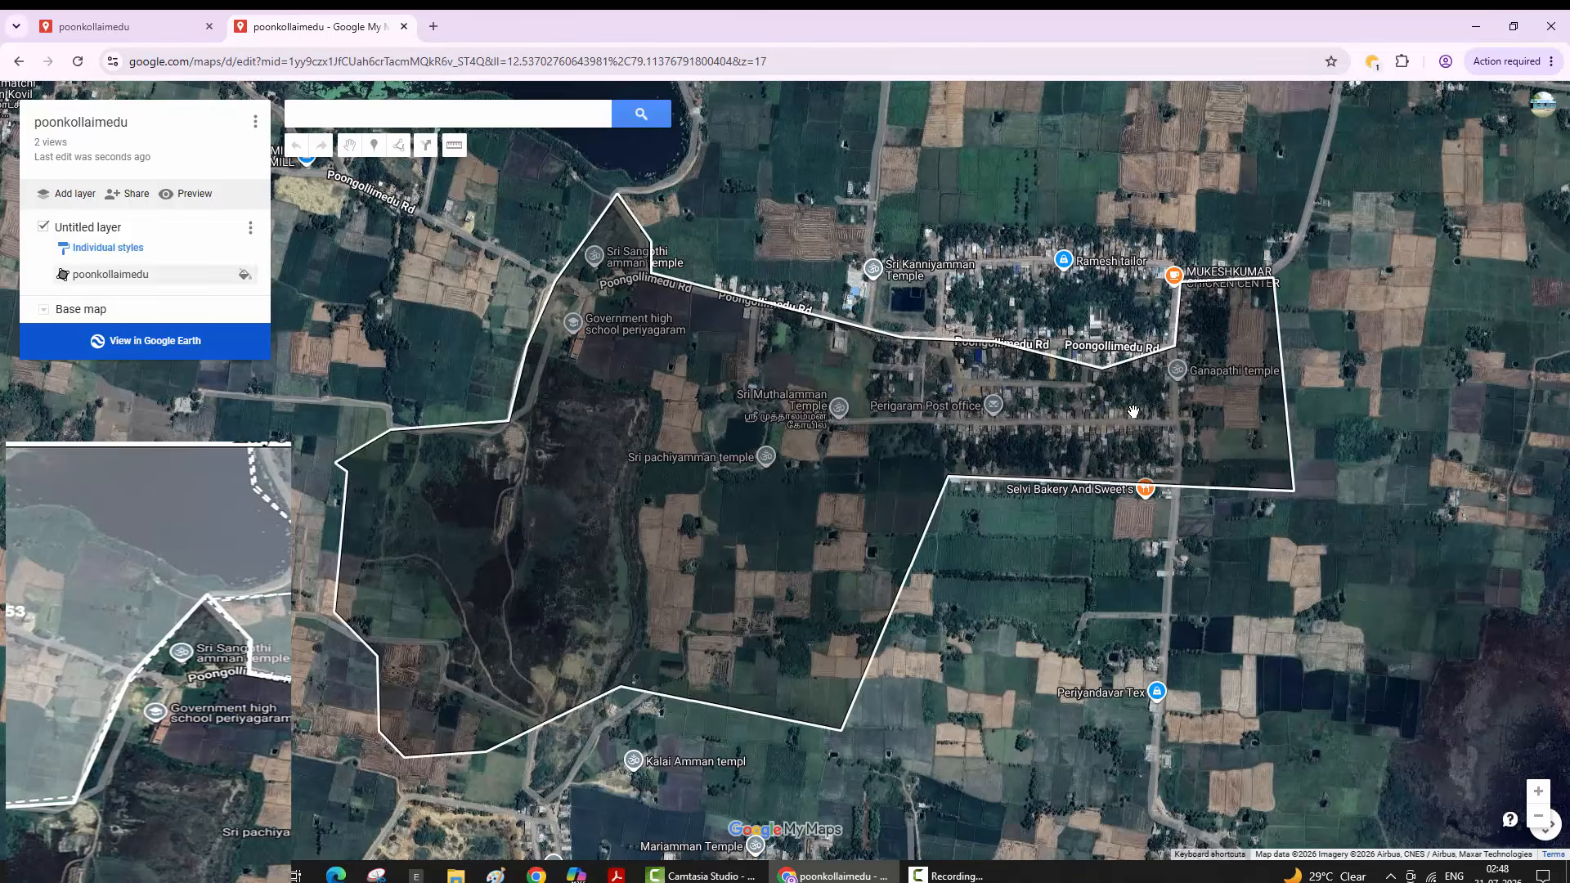
{"action": "key", "text": "ctrl+l"}
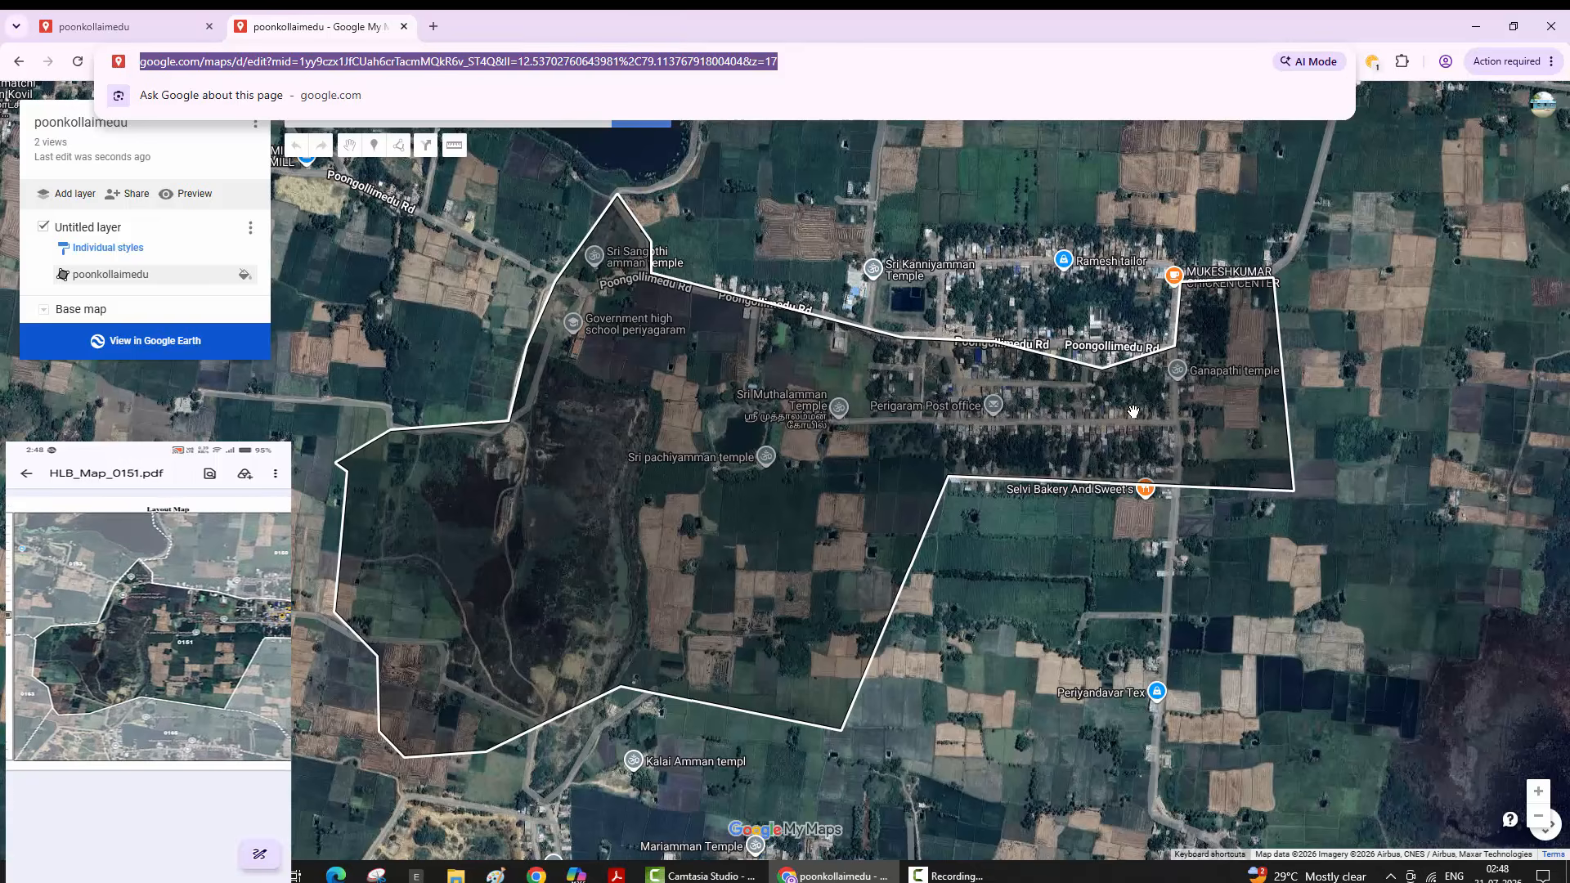
{"action": "scroll", "coordinate": [1132, 411], "scroll_direction": "up", "scroll_amount": 5}
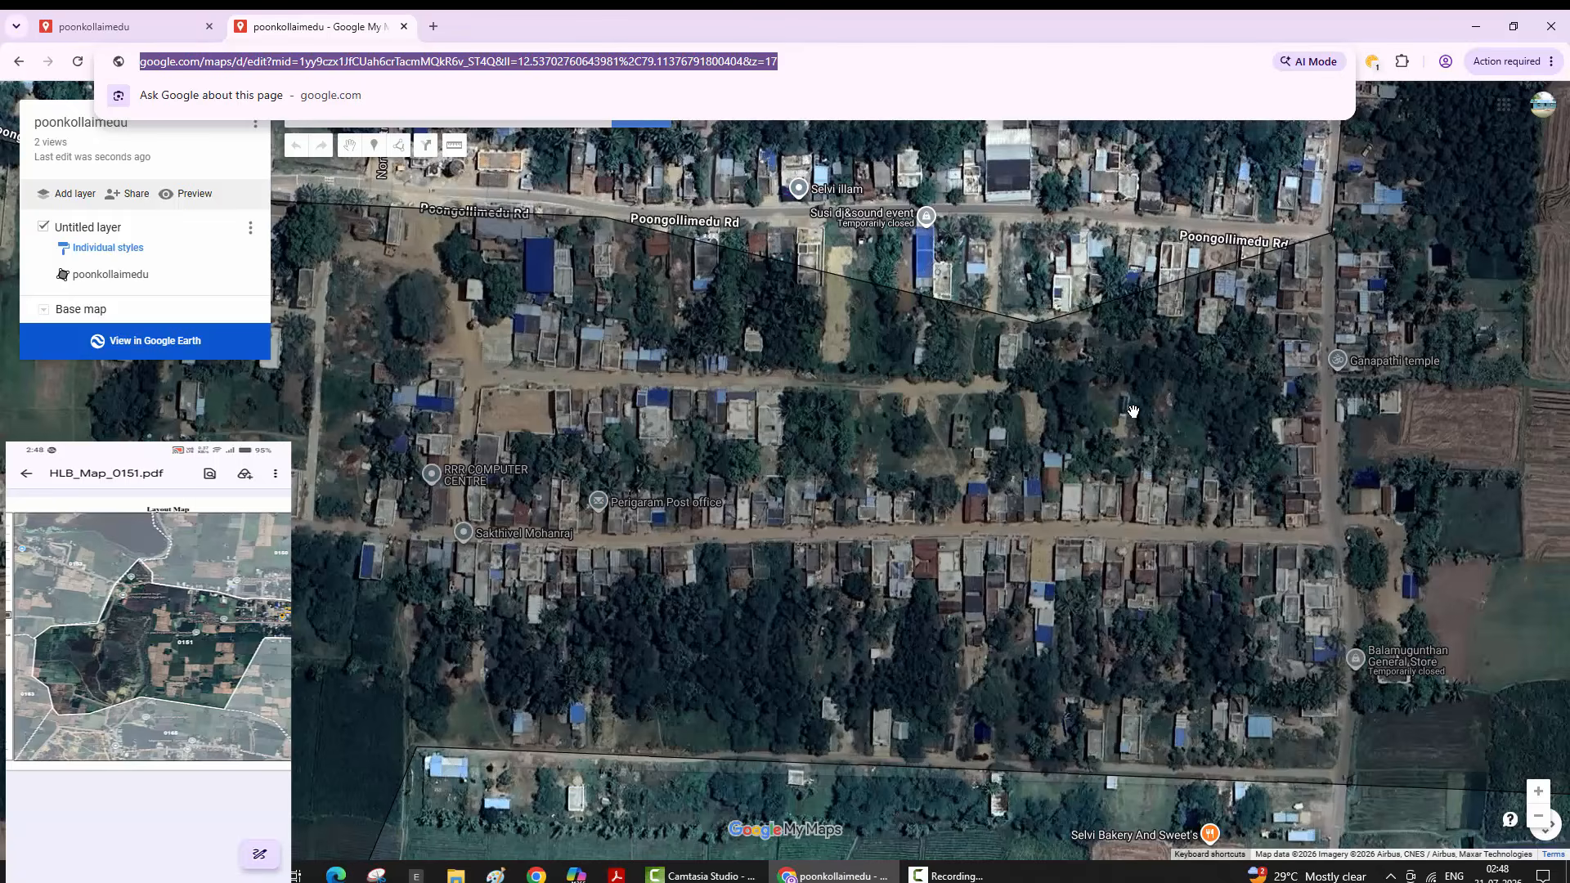
{"action": "scroll", "coordinate": [1133, 411], "scroll_direction": "up", "scroll_amount": 3}
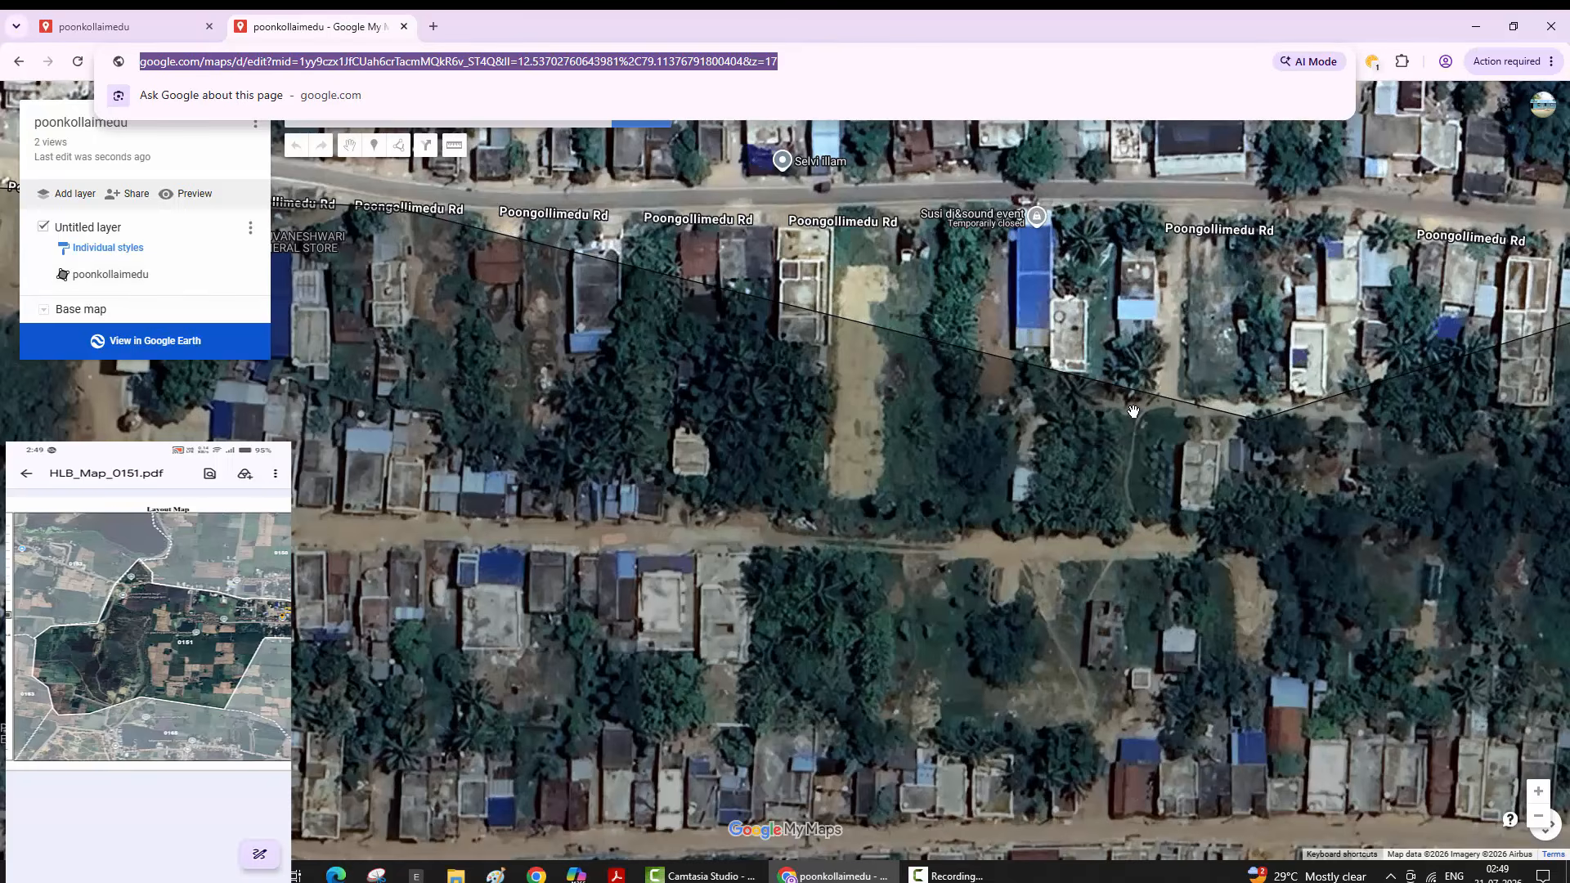
{"action": "scroll", "coordinate": [1133, 412], "scroll_direction": "down", "scroll_amount": 2}
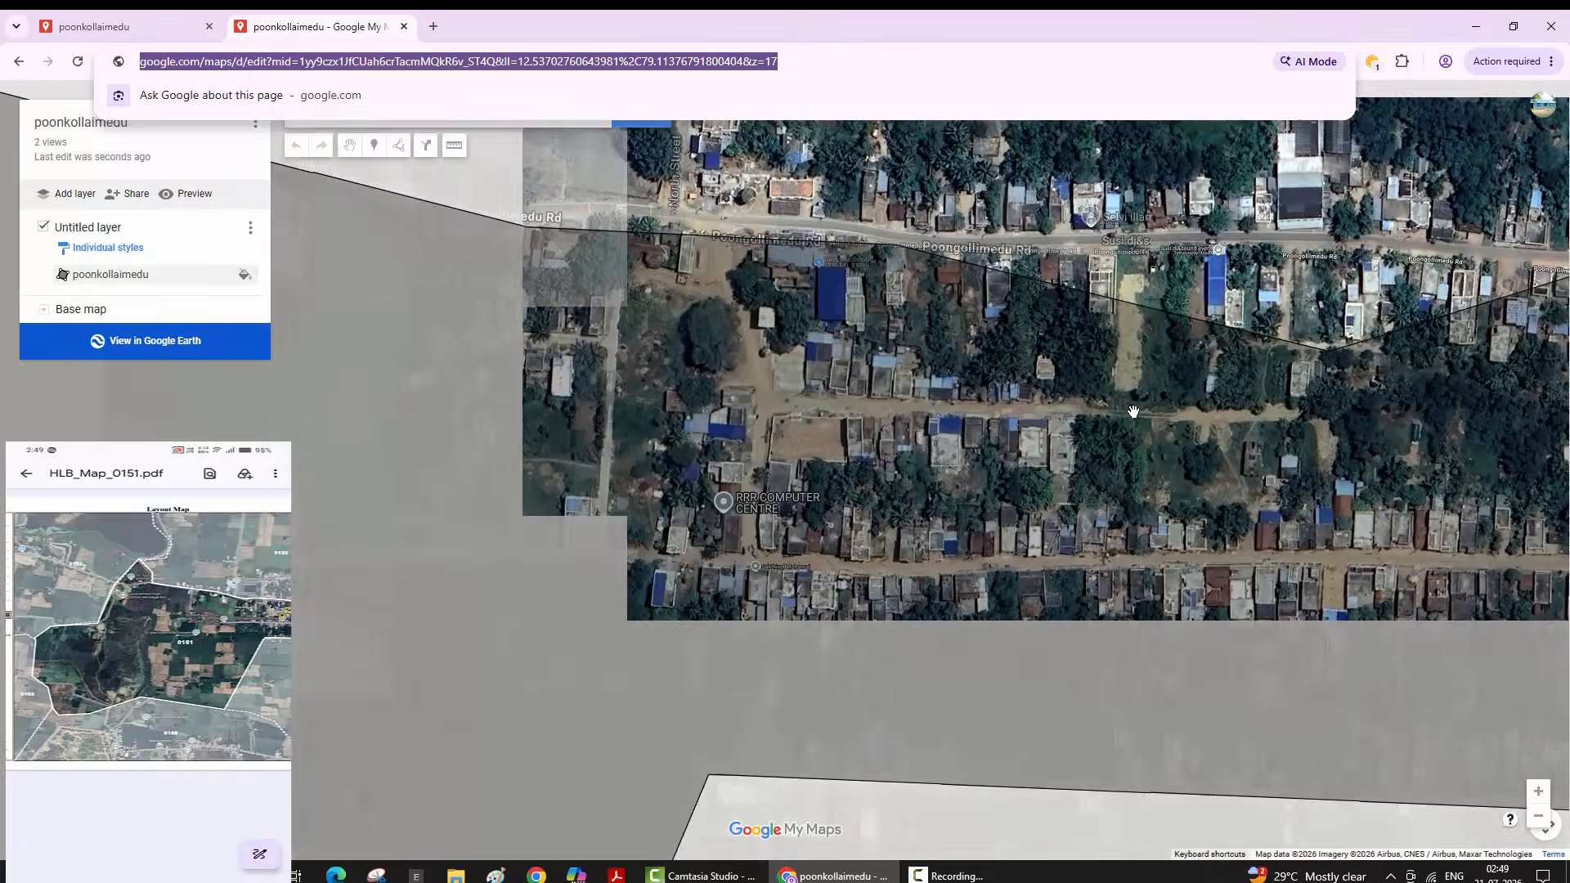
{"action": "left_click", "coordinate": [1133, 412]}
{"action": "left_click", "coordinate": [1134, 411]}
{"action": "key", "text": "Escape"}
{"action": "scroll", "coordinate": [1133, 411], "scroll_direction": "up", "scroll_amount": 2}
{"action": "scroll", "coordinate": [1134, 411], "scroll_direction": "down", "scroll_amount": 2}
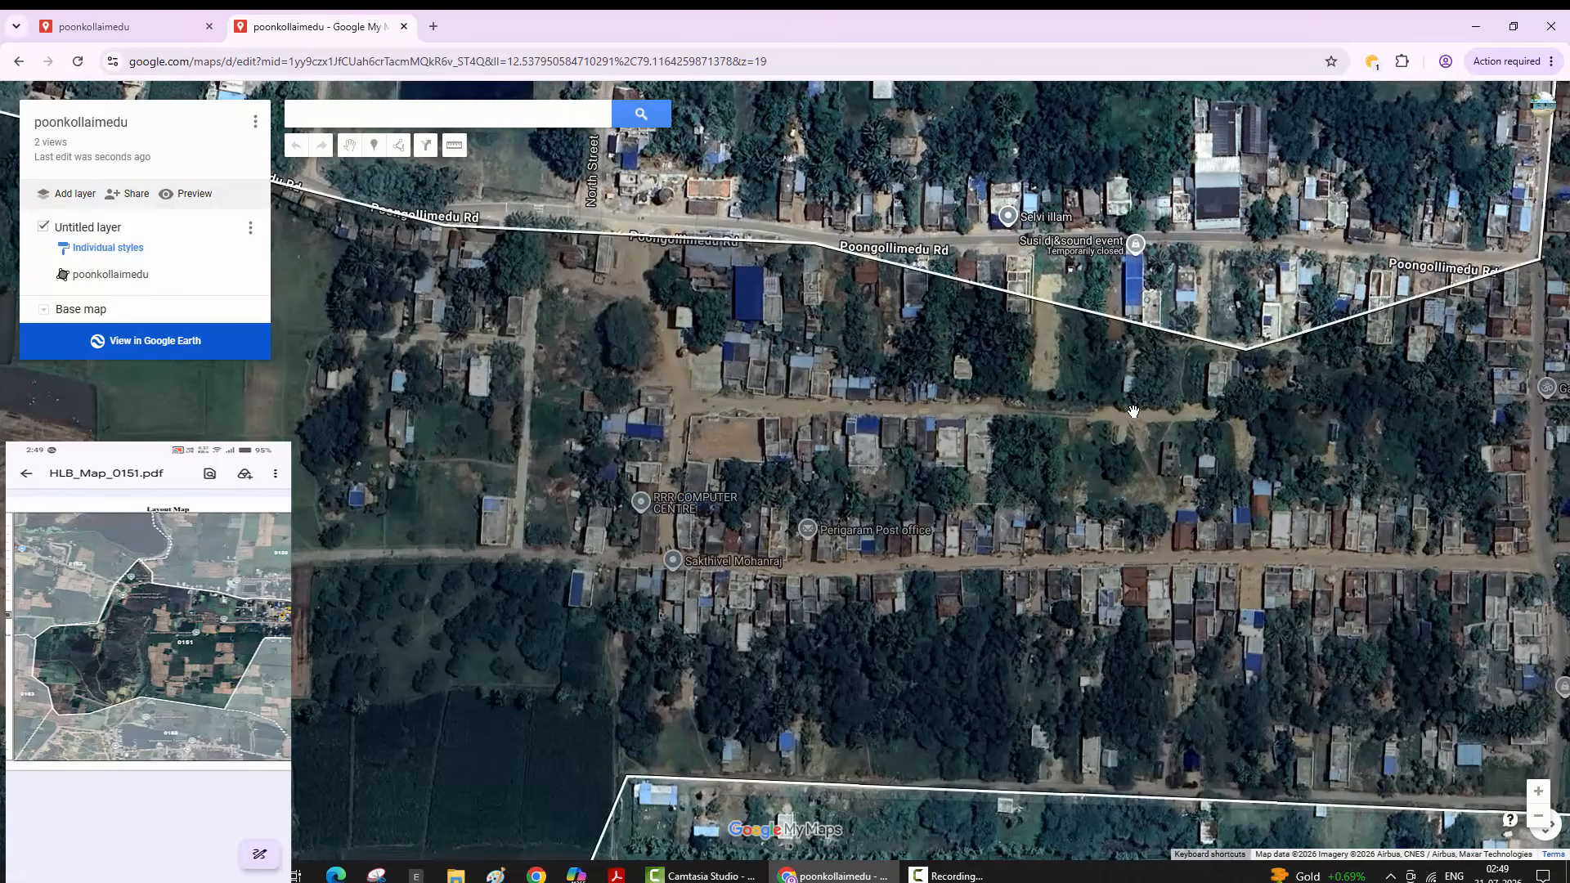
{"action": "scroll", "coordinate": [1133, 412], "scroll_direction": "down", "scroll_amount": 1}
{"action": "scroll", "coordinate": [1133, 411], "scroll_direction": "down", "scroll_amount": 2}
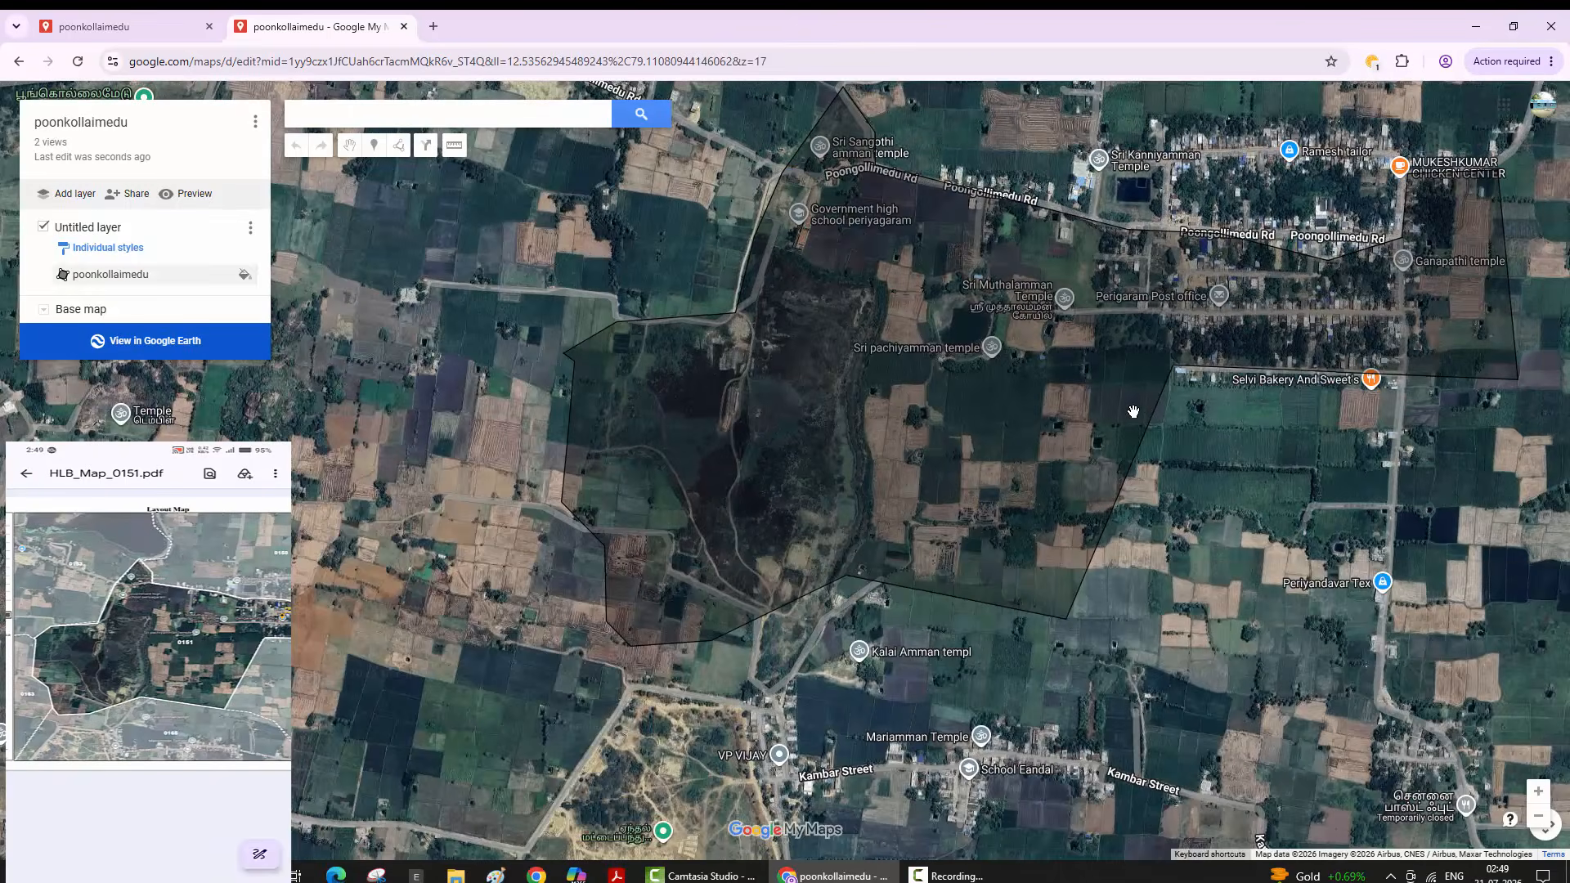
{"action": "scroll", "coordinate": [1133, 411], "scroll_direction": "up", "scroll_amount": 1}
{"action": "scroll", "coordinate": [1134, 411], "scroll_direction": "up", "scroll_amount": 2}
{"action": "scroll", "coordinate": [1133, 412], "scroll_direction": "down", "scroll_amount": 1}
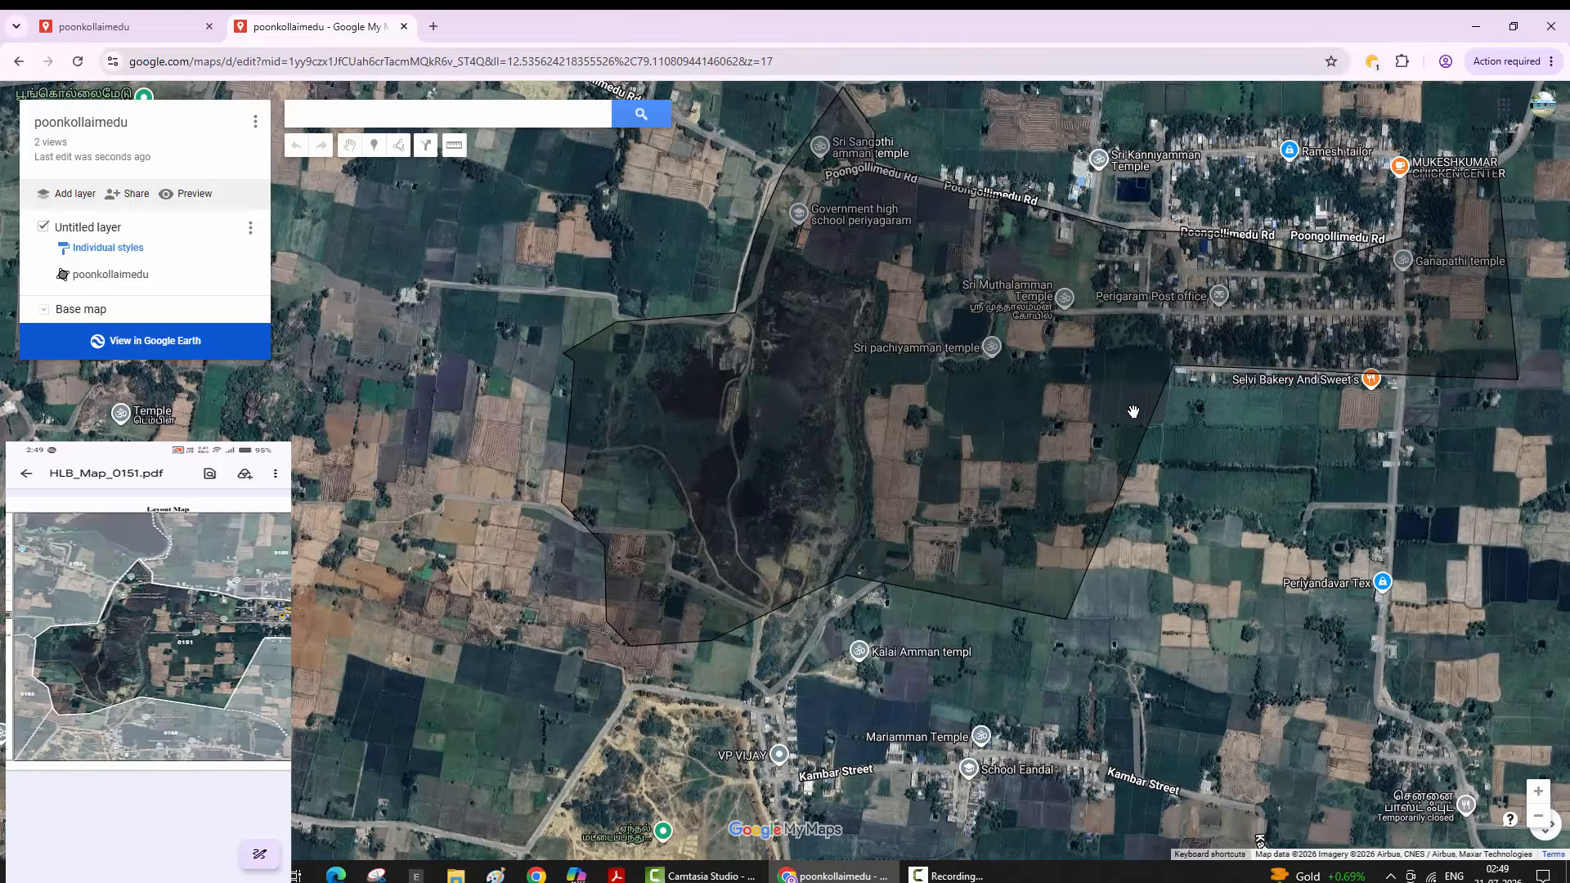
- Search Google for 'my maps' in a new browser tab
{"action": "key", "text": "ctrl+t"}
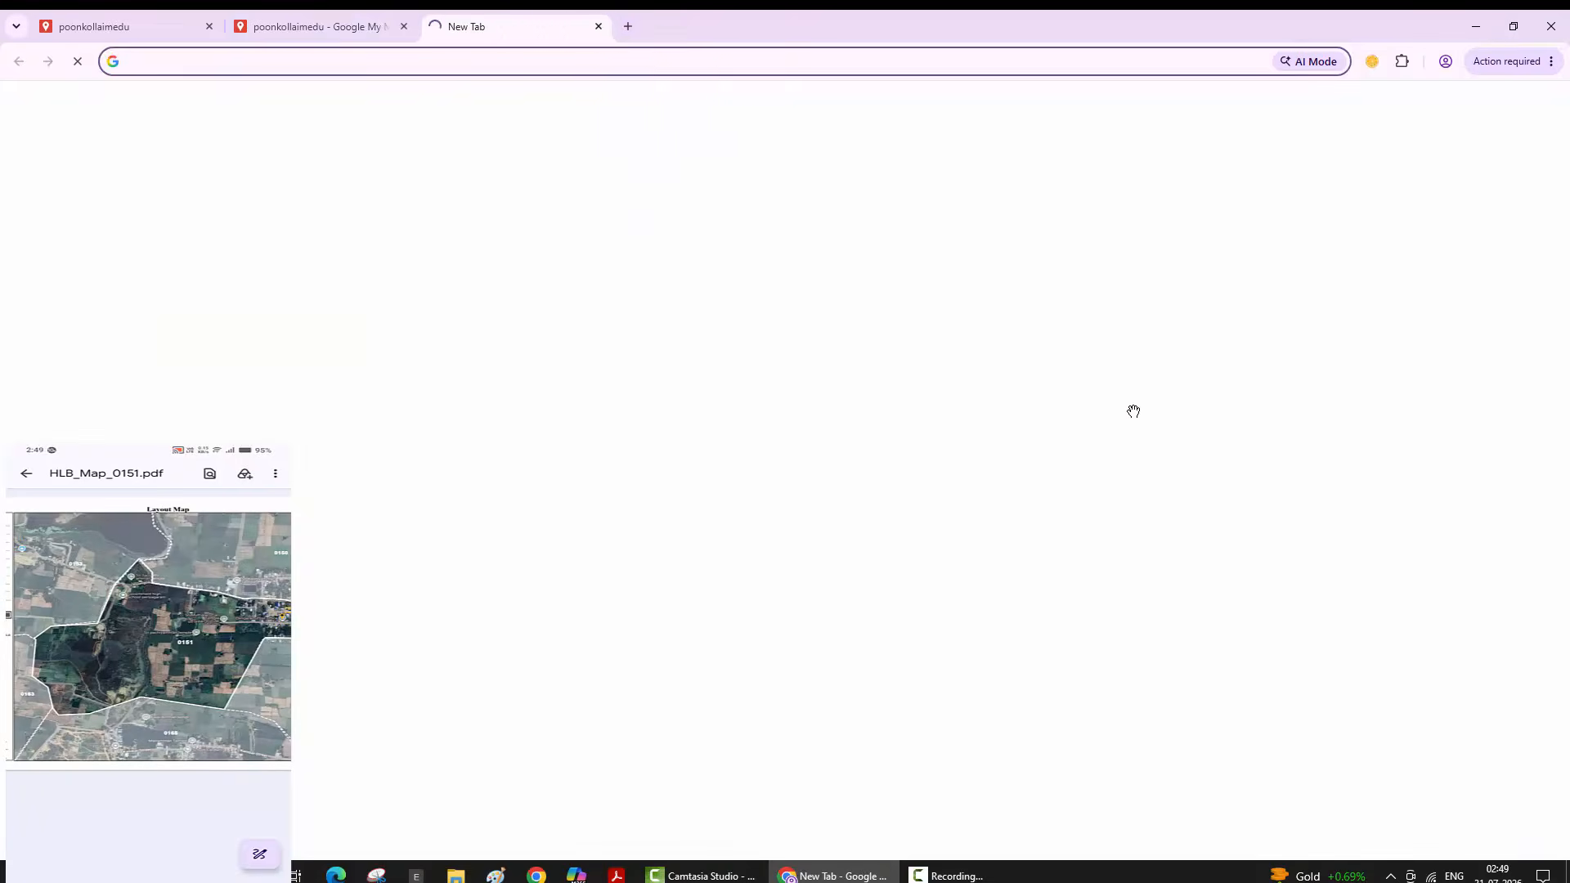
{"action": "type", "text": "m"}
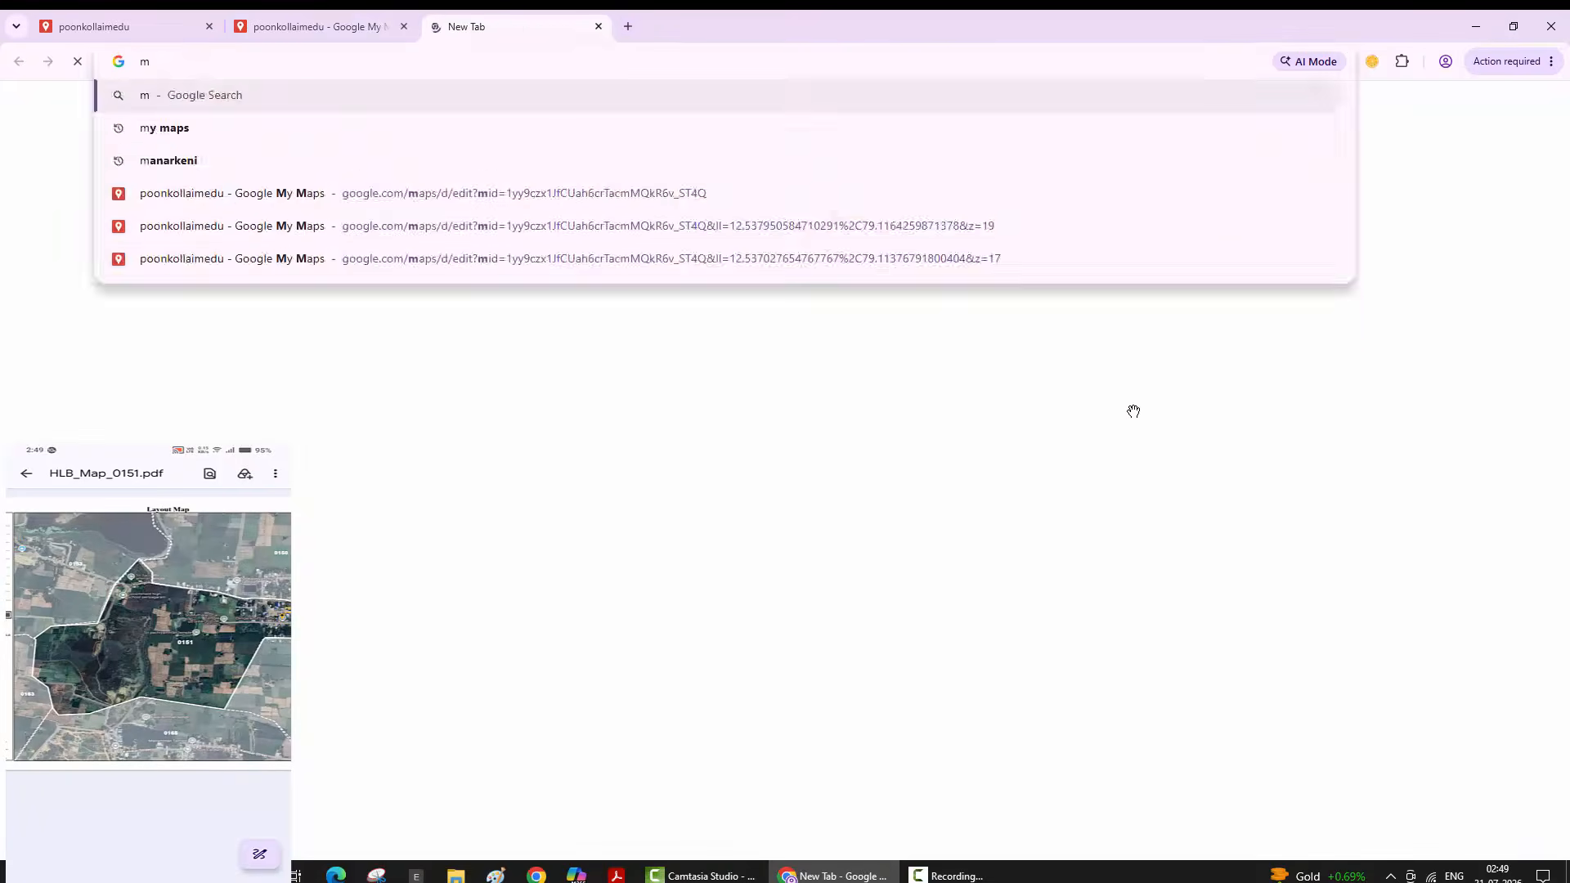
{"action": "type", "text": "y maps"}
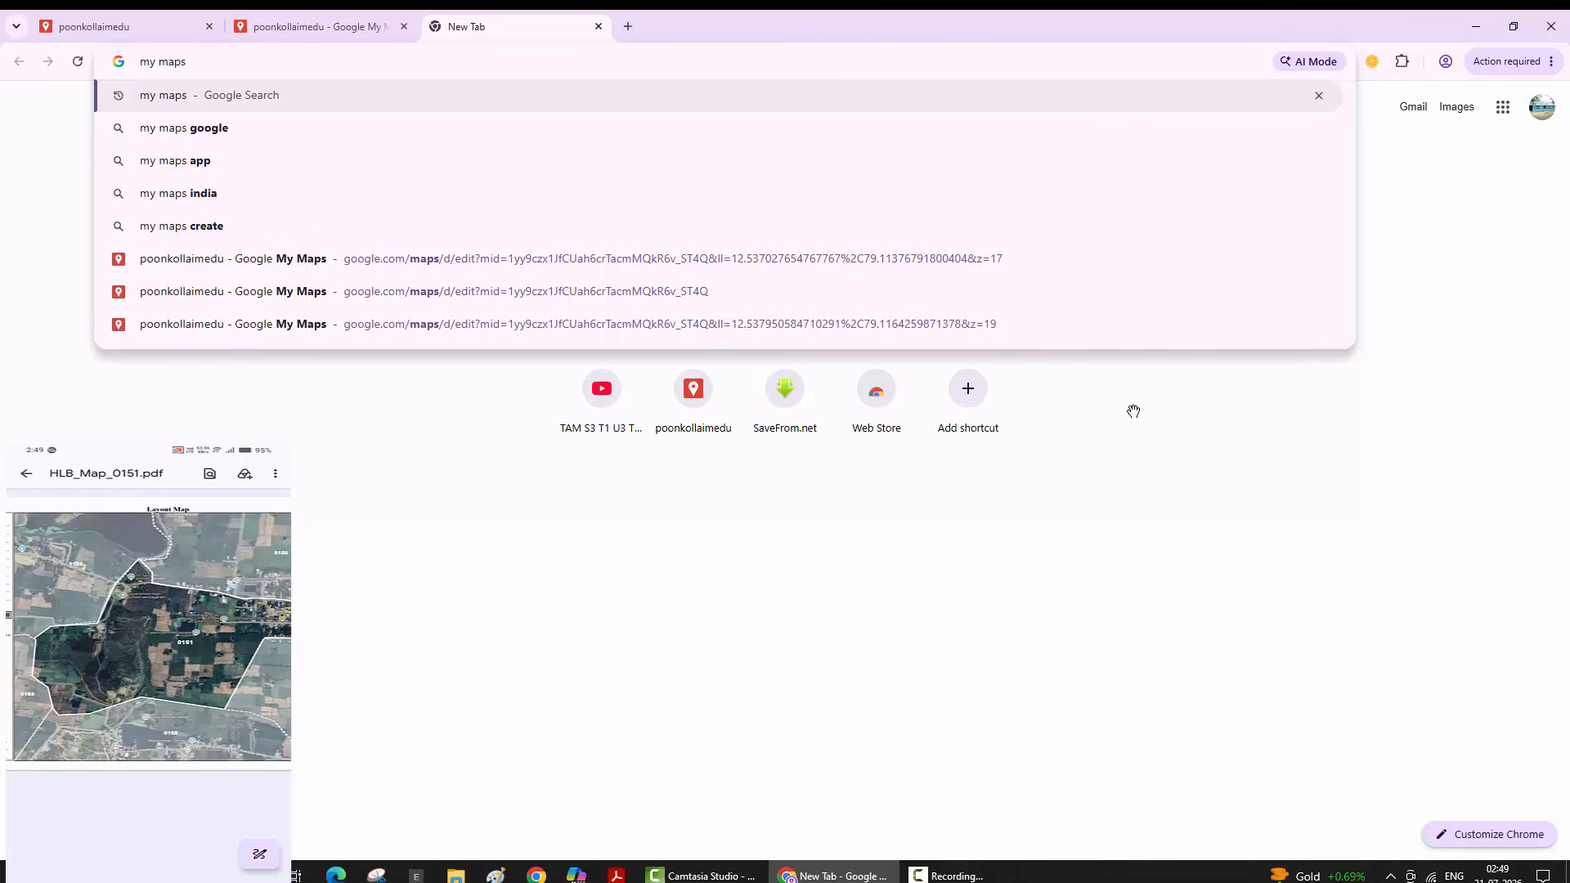
{"action": "key", "text": "Return"}
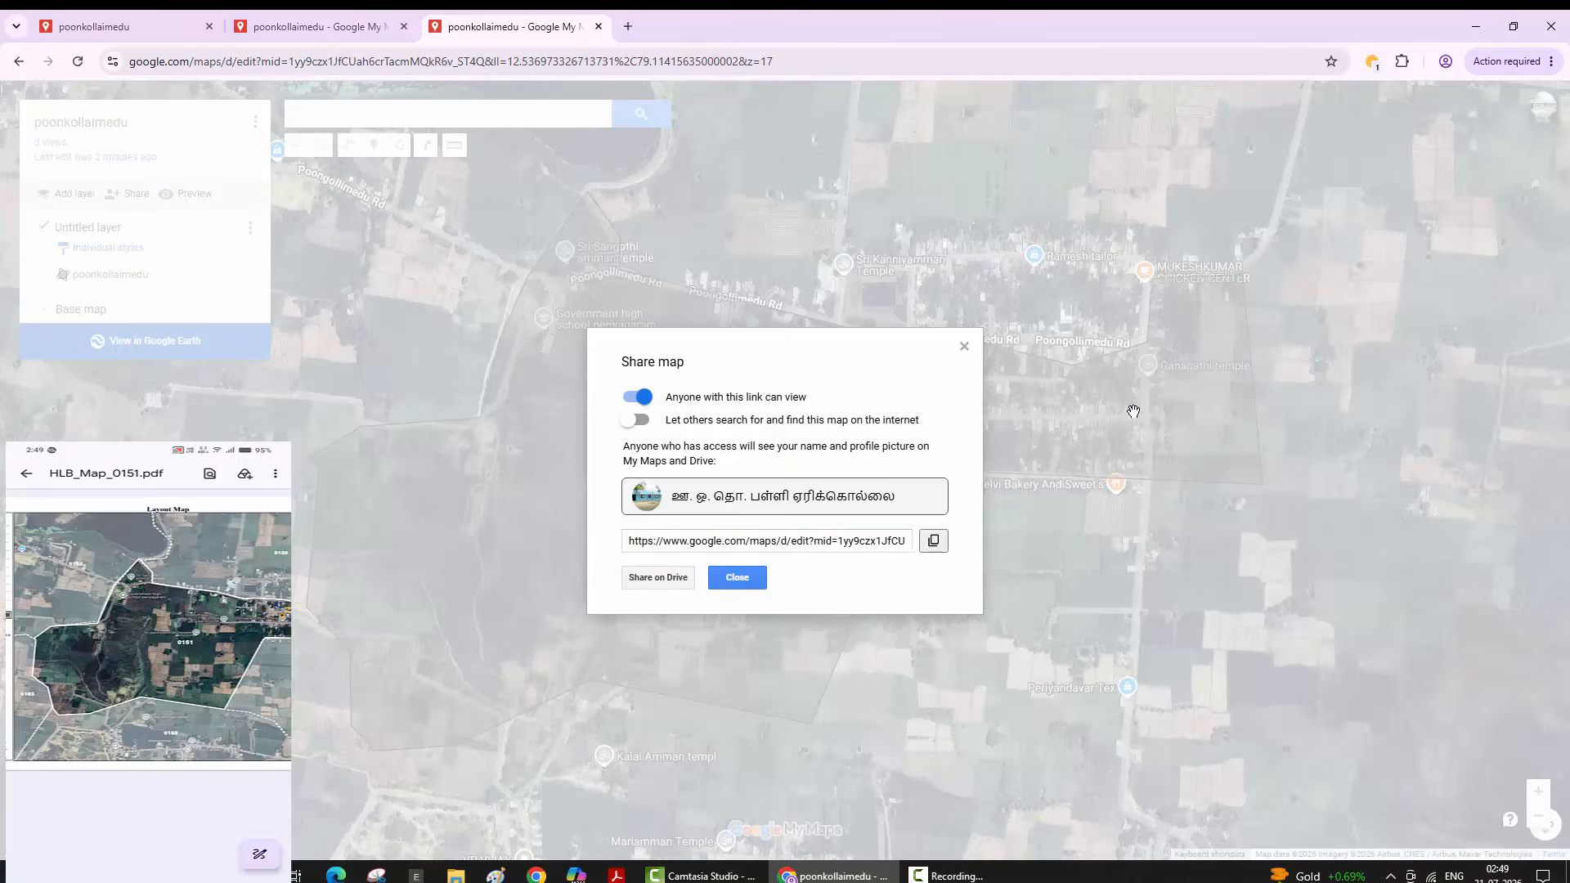
- Copy the poonkollaimedu map's public view link and dismiss the Share map dialog
{"action": "left_click", "coordinate": [933, 541]}
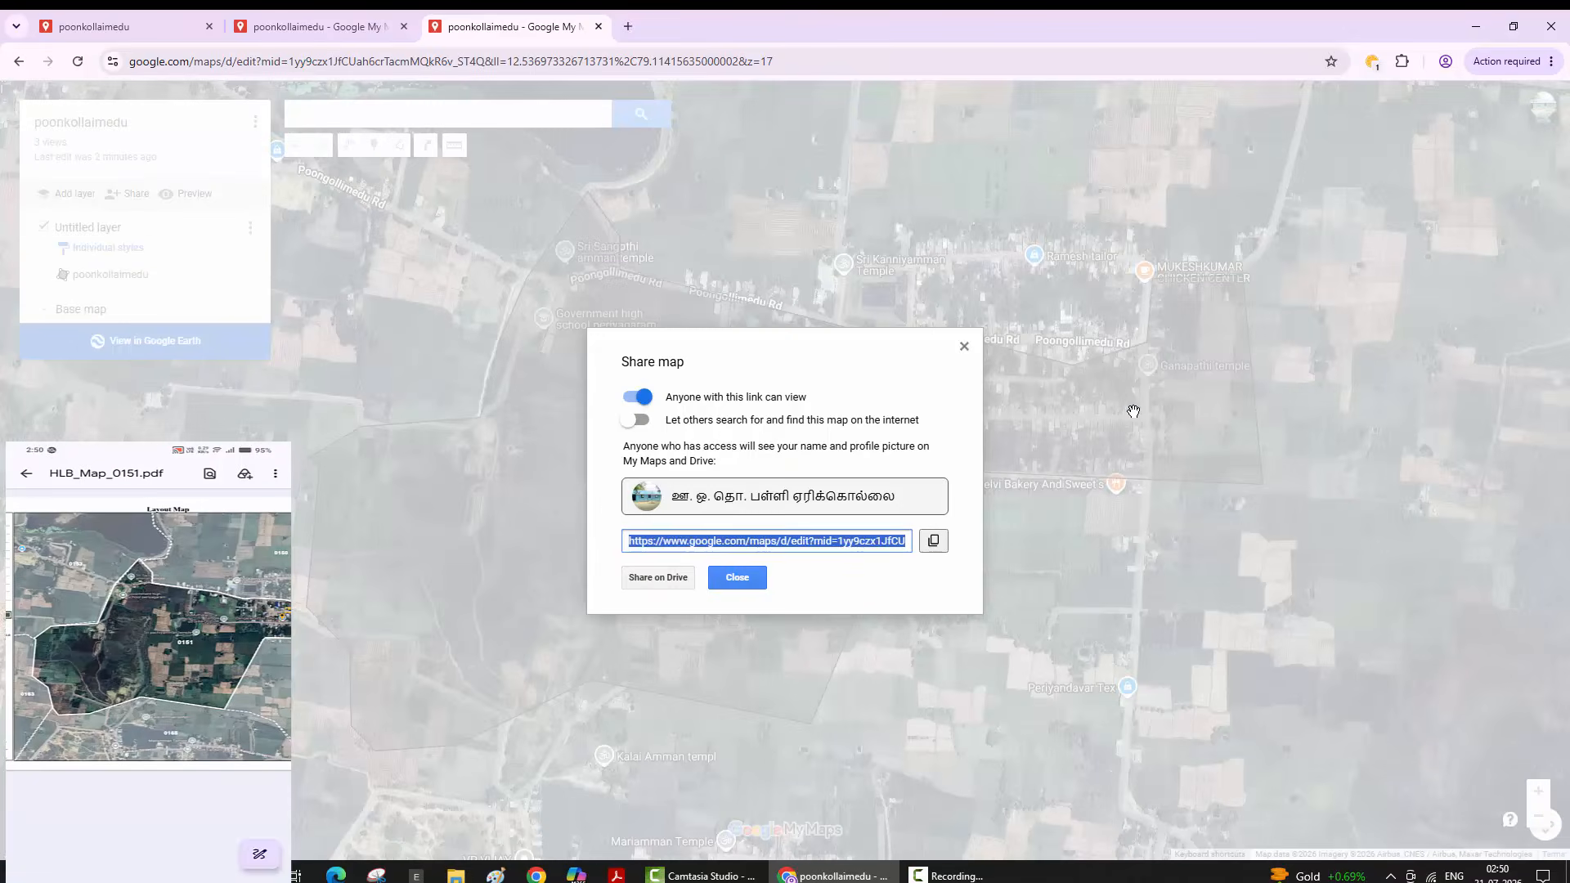
{"action": "key", "text": "Escape"}
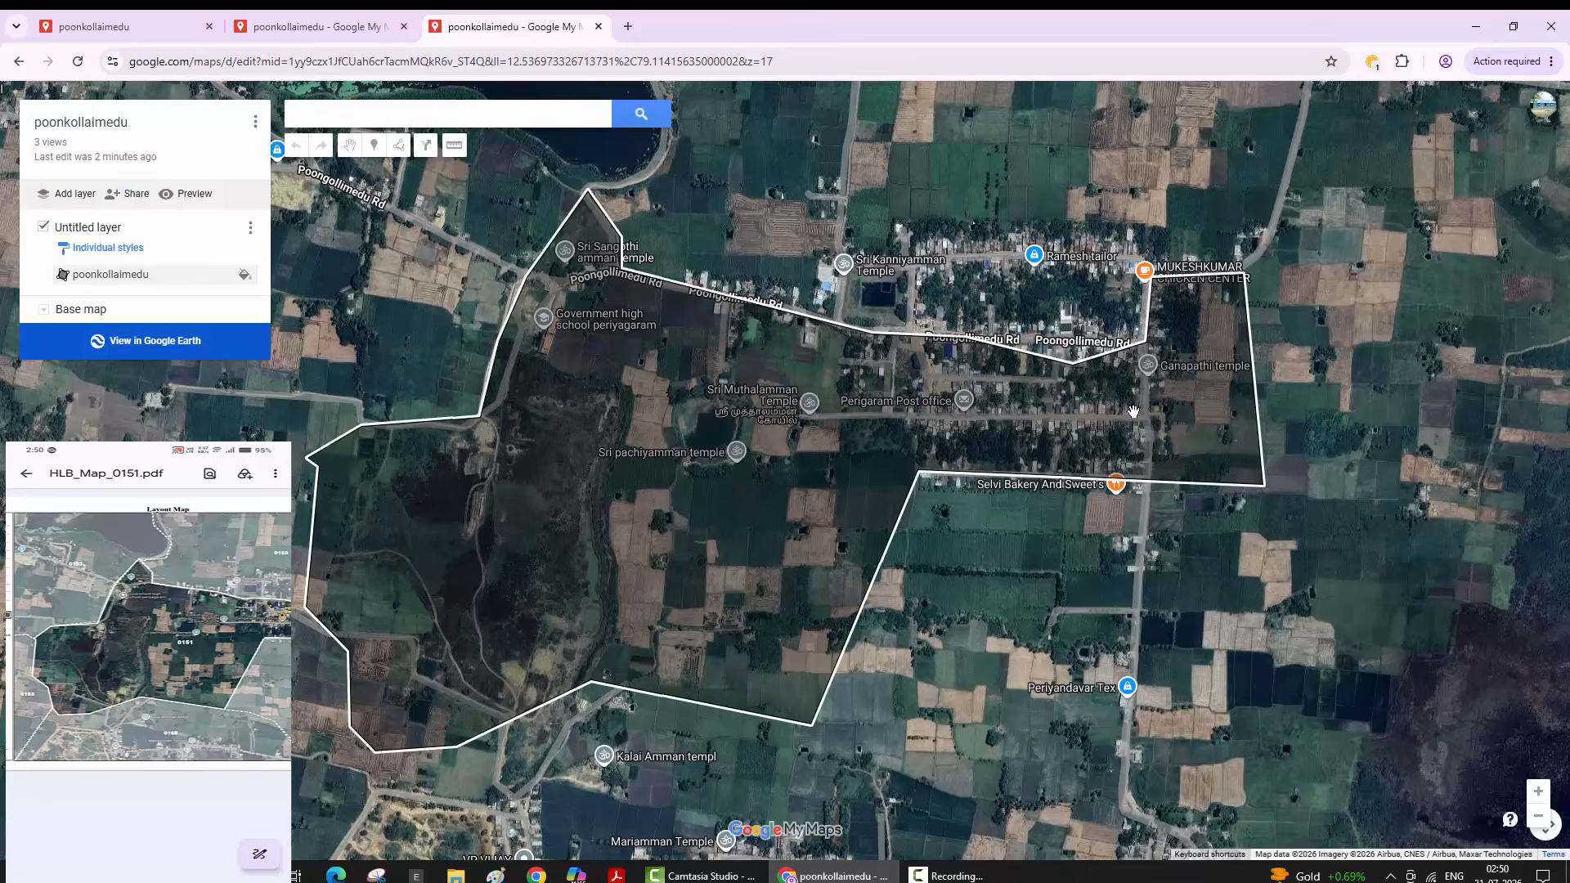